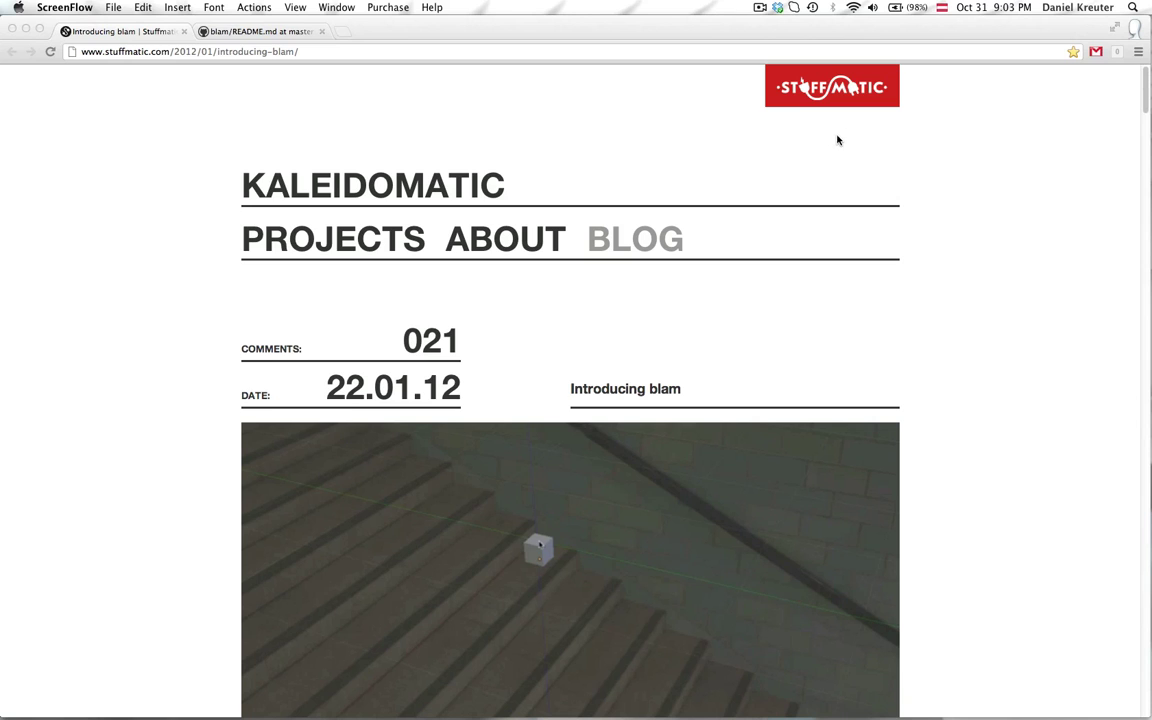
- Play a short part of the embedded video in the "Introducing blam" blog post and pause it
scroll(780, 140, down, 2)
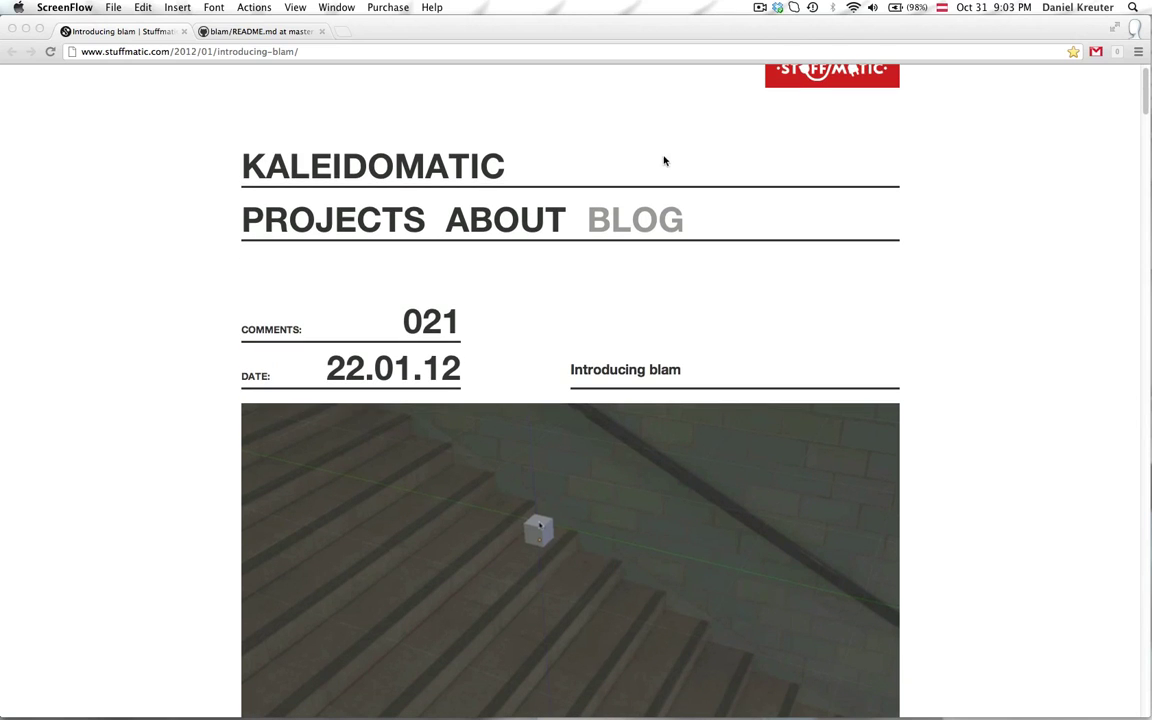
scroll(618, 220, down, 2)
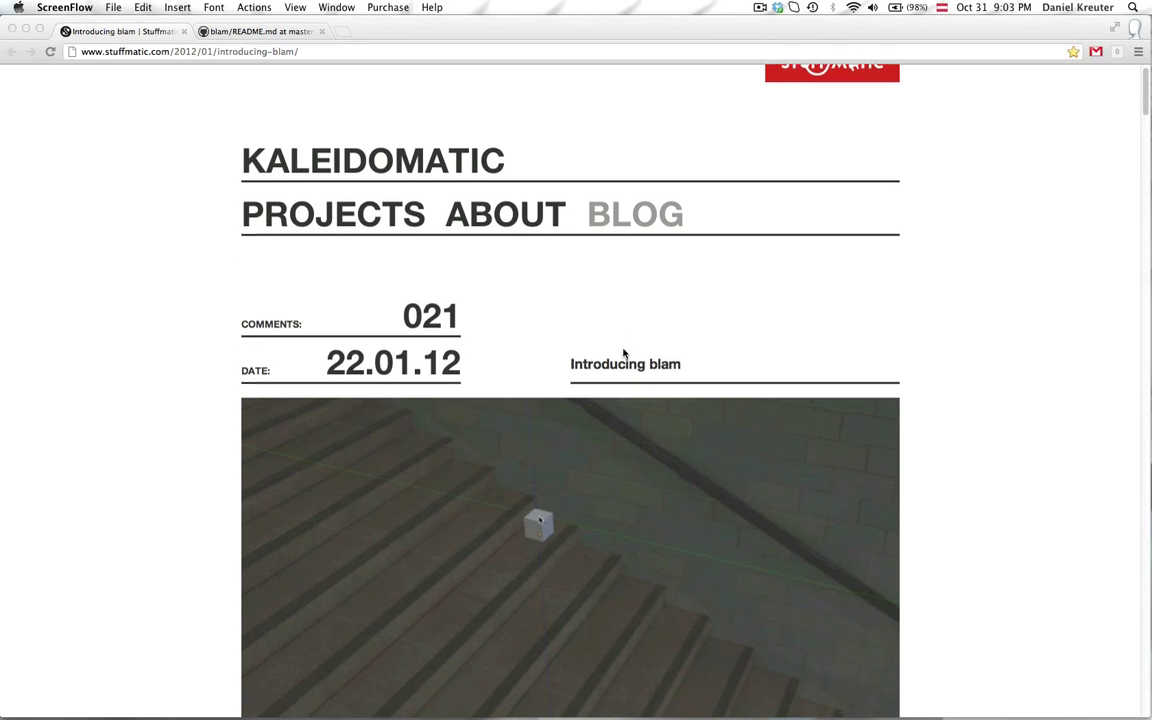
scroll(607, 345, down, 1)
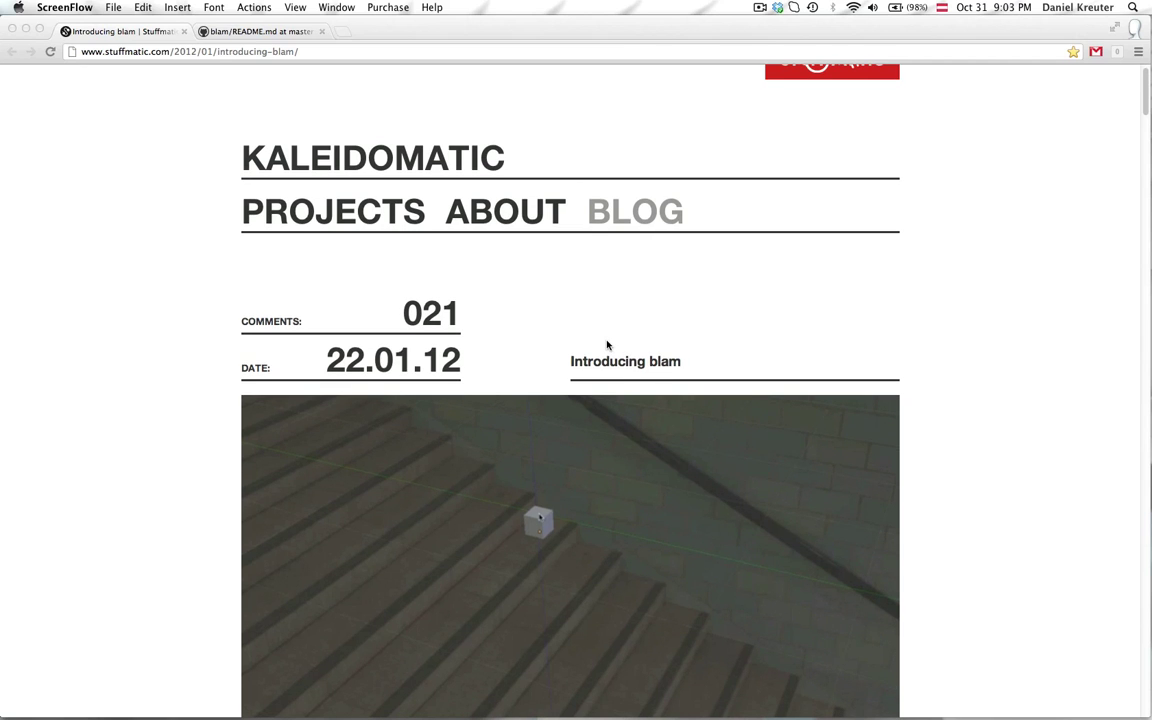
scroll(600, 320, down, 5)
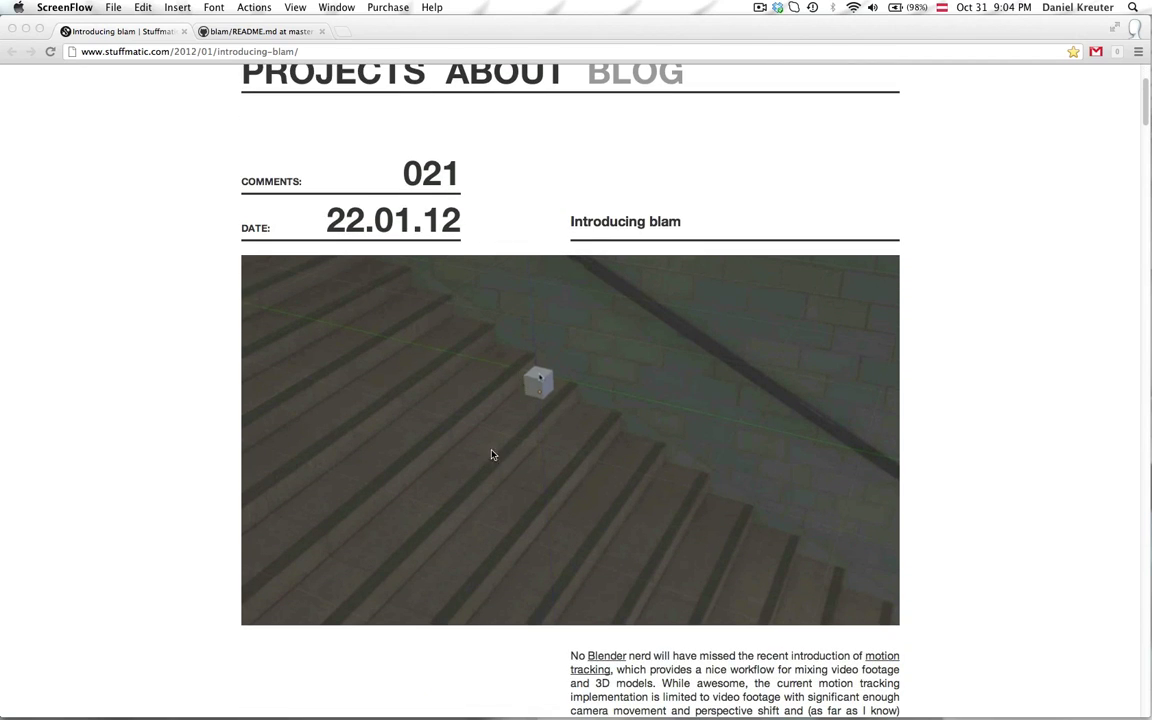
right_click(141, 410)
click(120, 393)
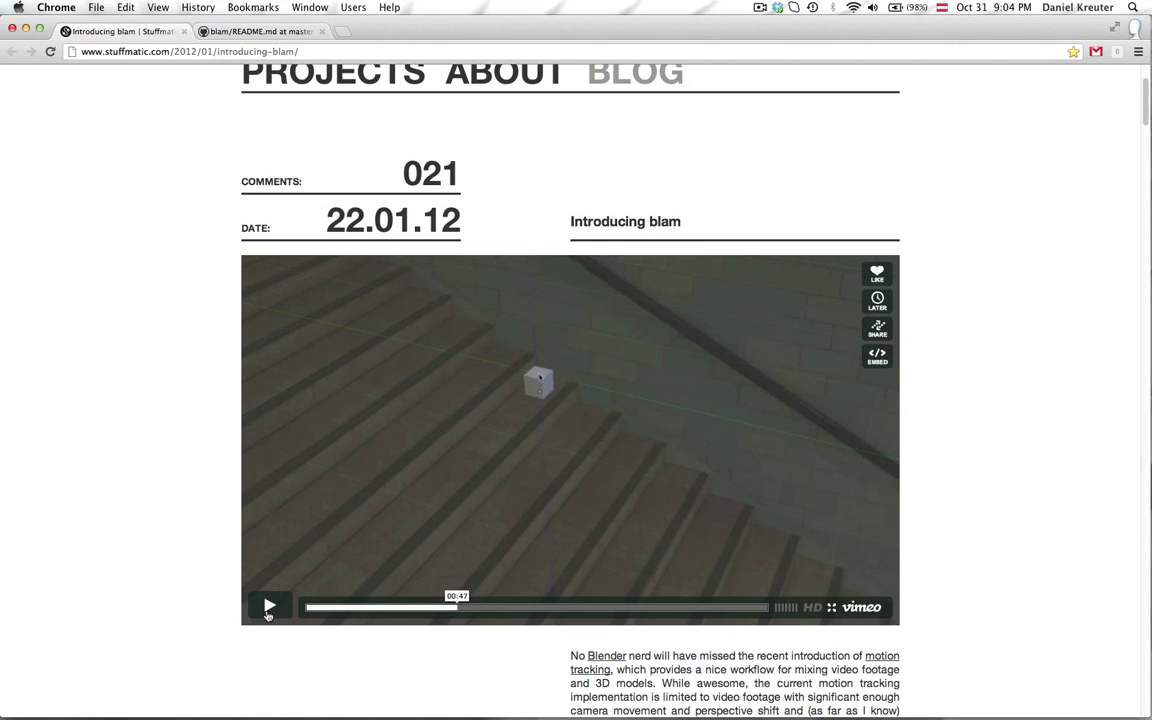
click(268, 610)
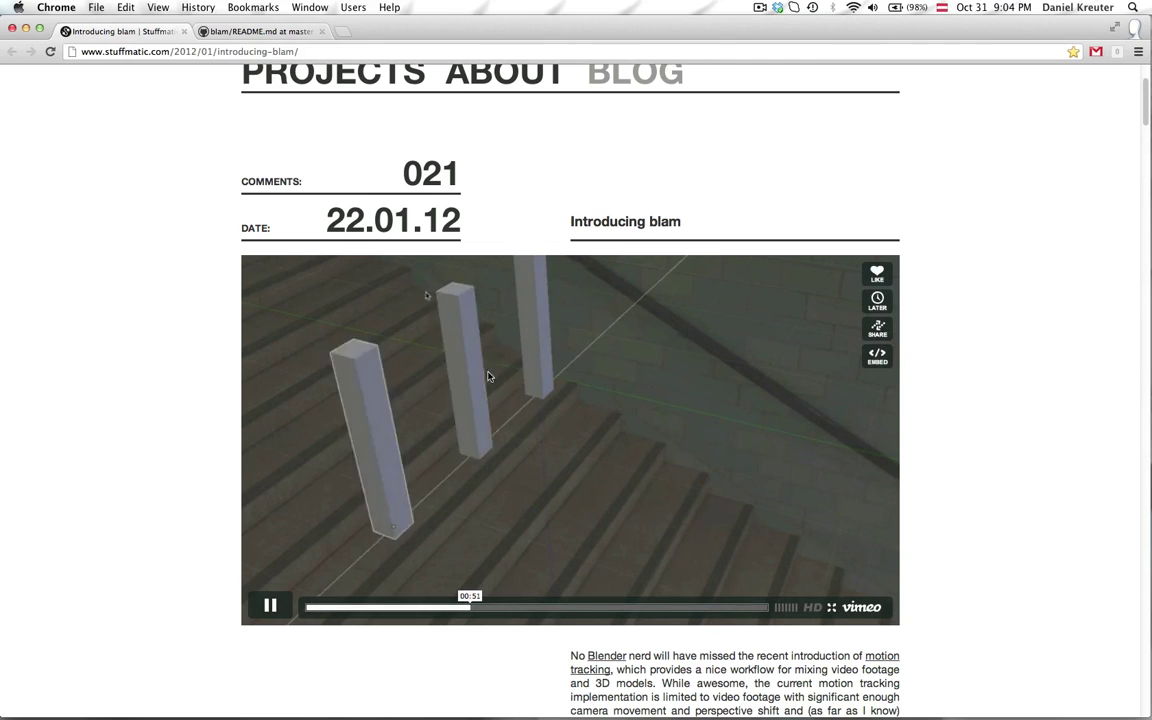
click(263, 613)
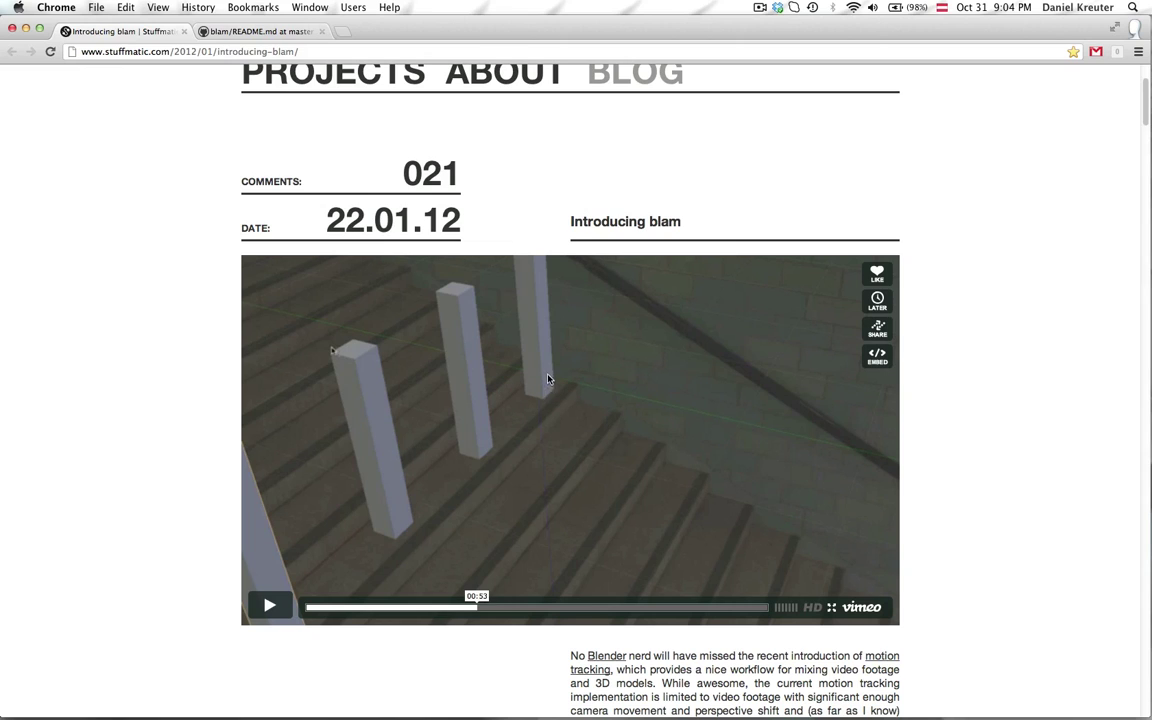
scroll(547, 378, up, 1)
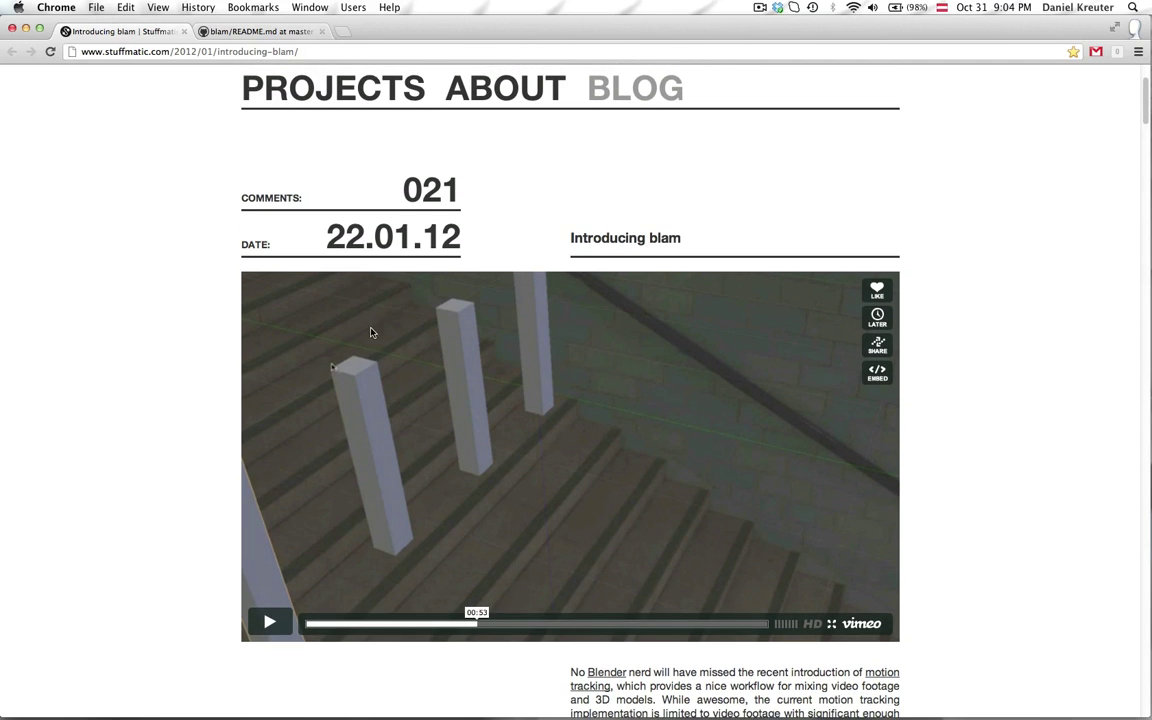
scroll(190, 350, down, 1)
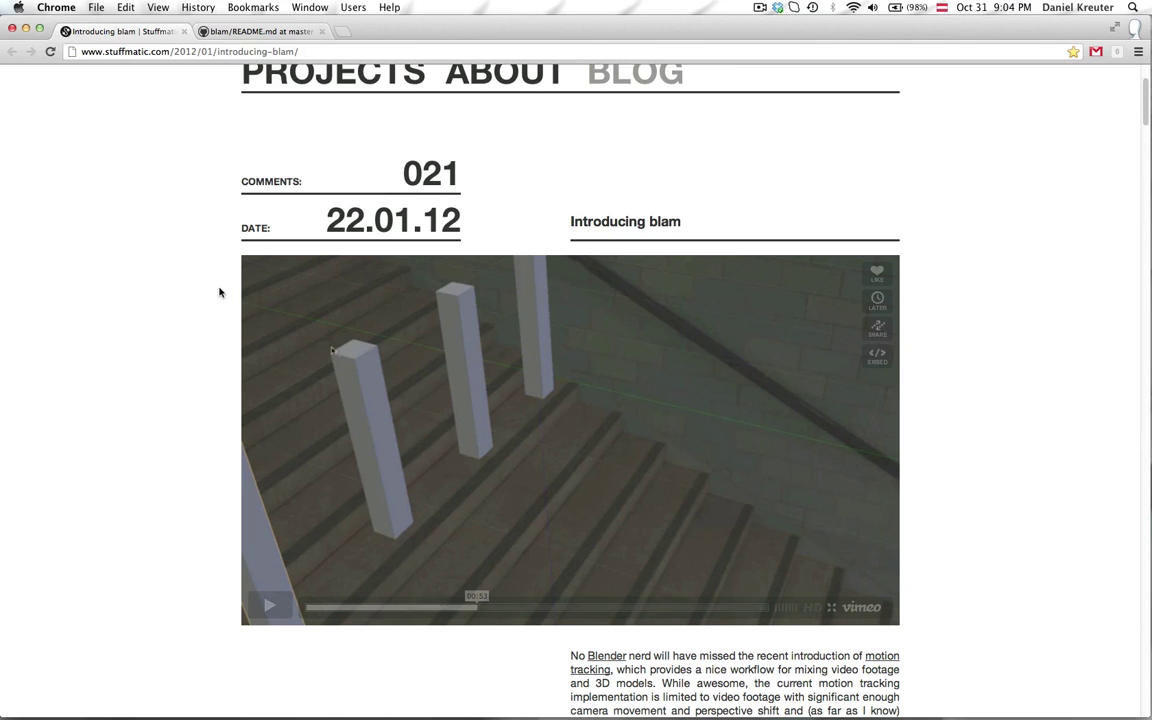
scroll(167, 278, up, 2)
scroll(167, 281, up, 5)
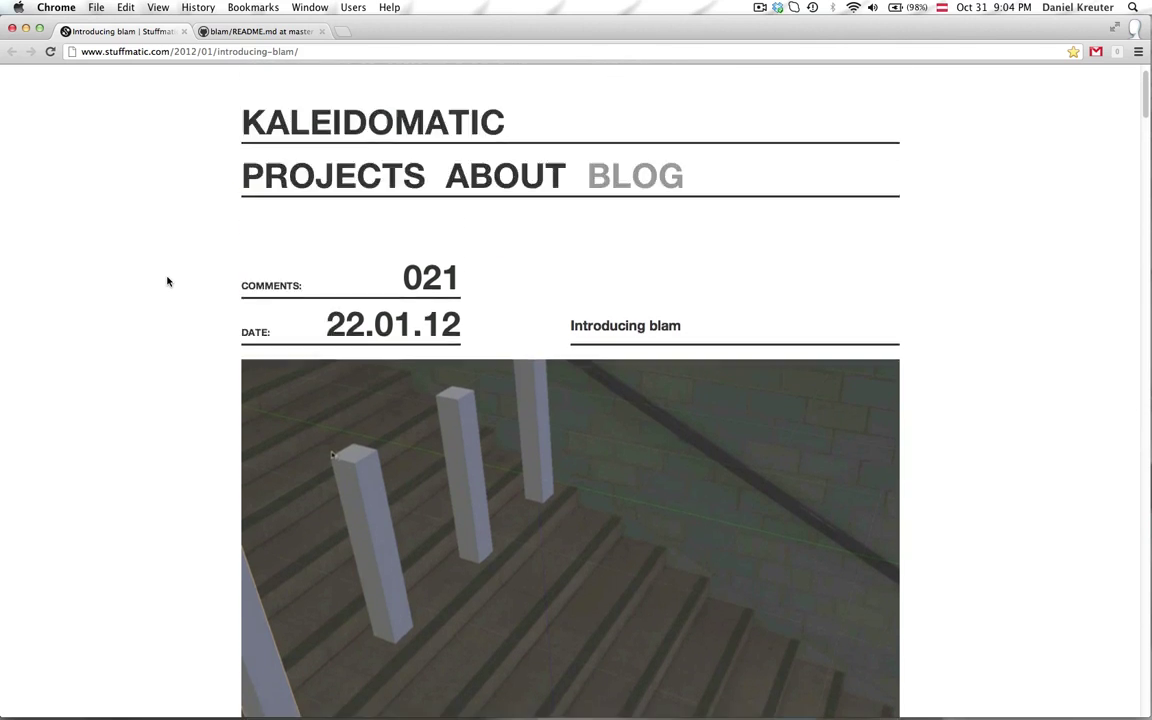
scroll(167, 281, down, 4)
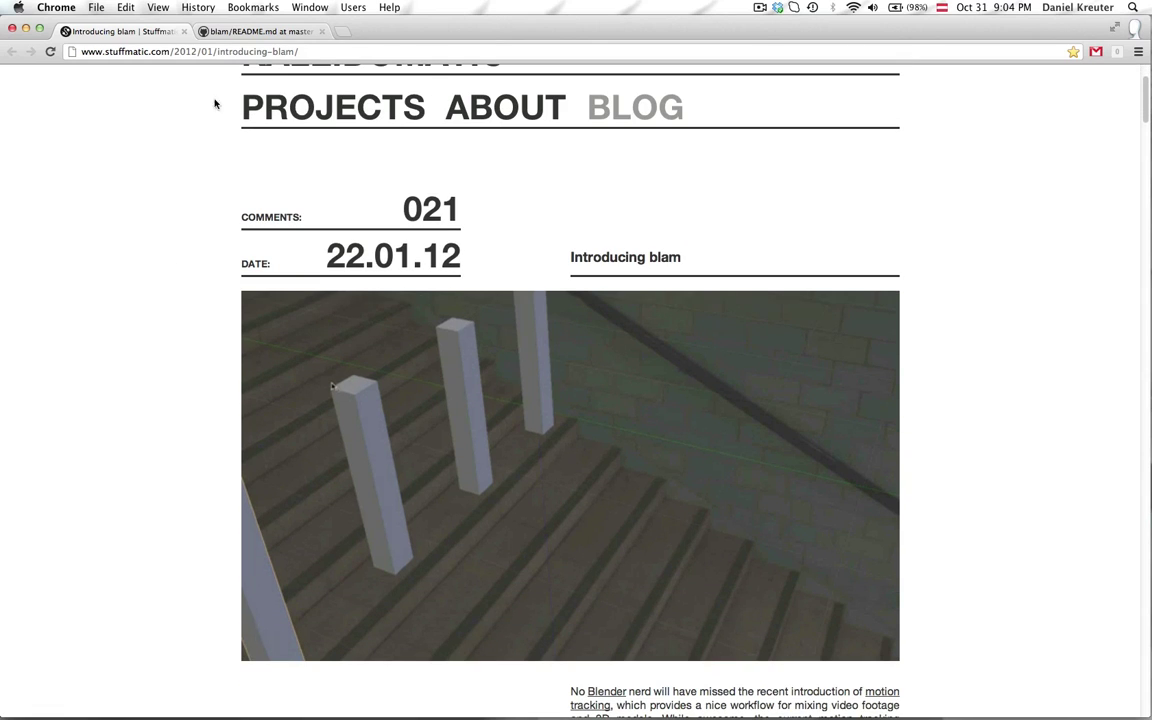
- Open the README.md of the blam GitHub repository and follow its latest-release link to the download packages
click(248, 33)
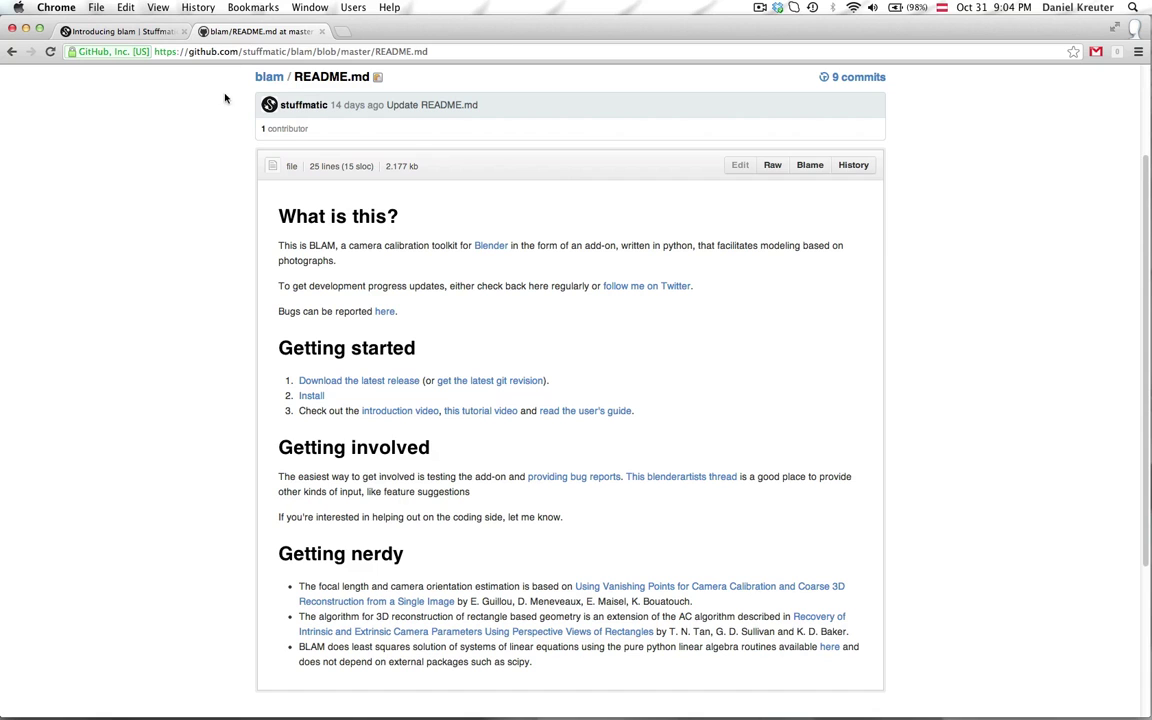
scroll(216, 200, up, 3)
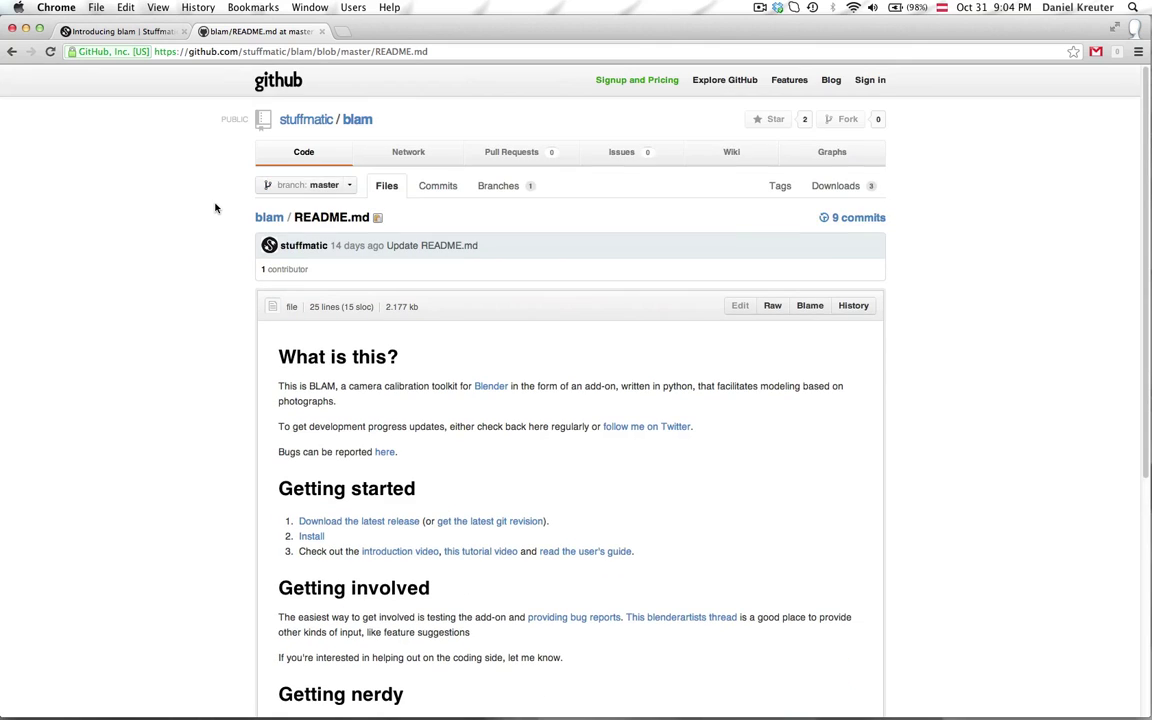
click(11, 52)
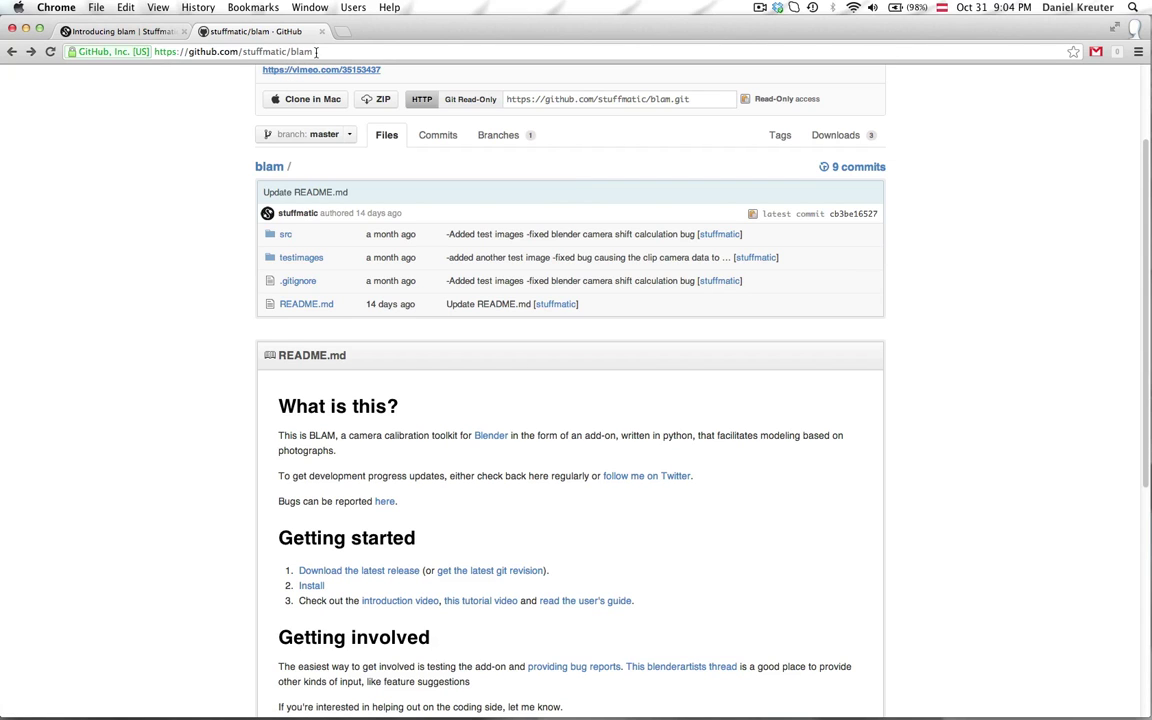
scroll(330, 430, down, 1)
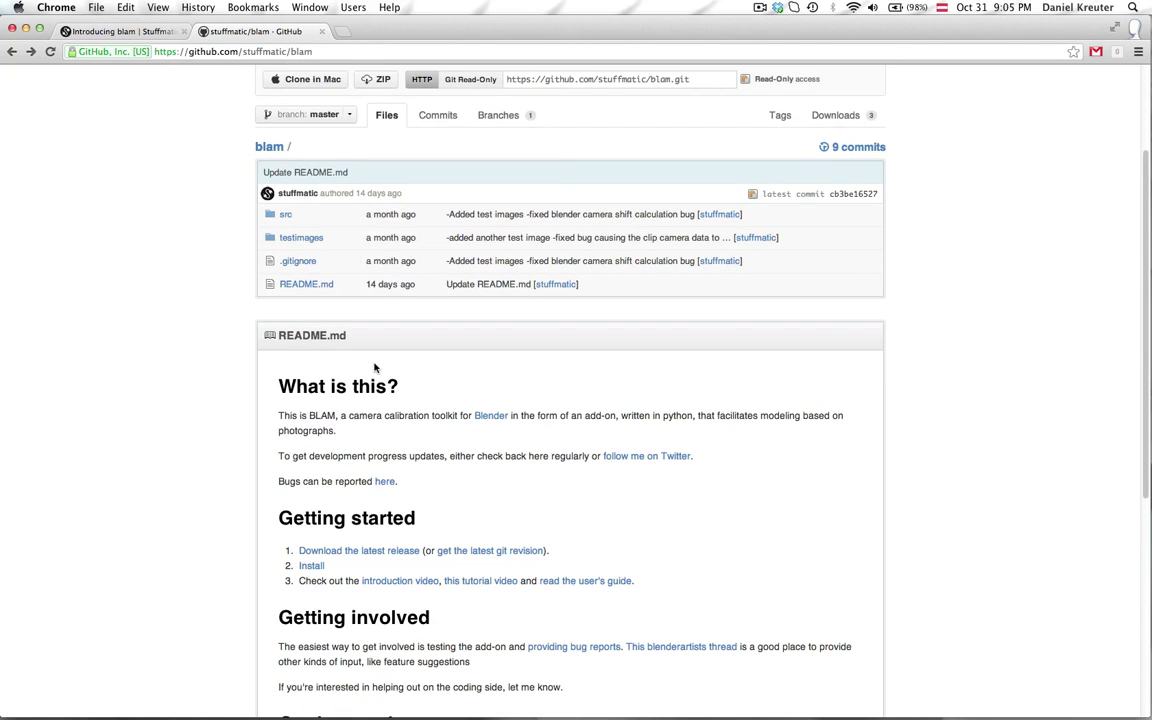
click(297, 287)
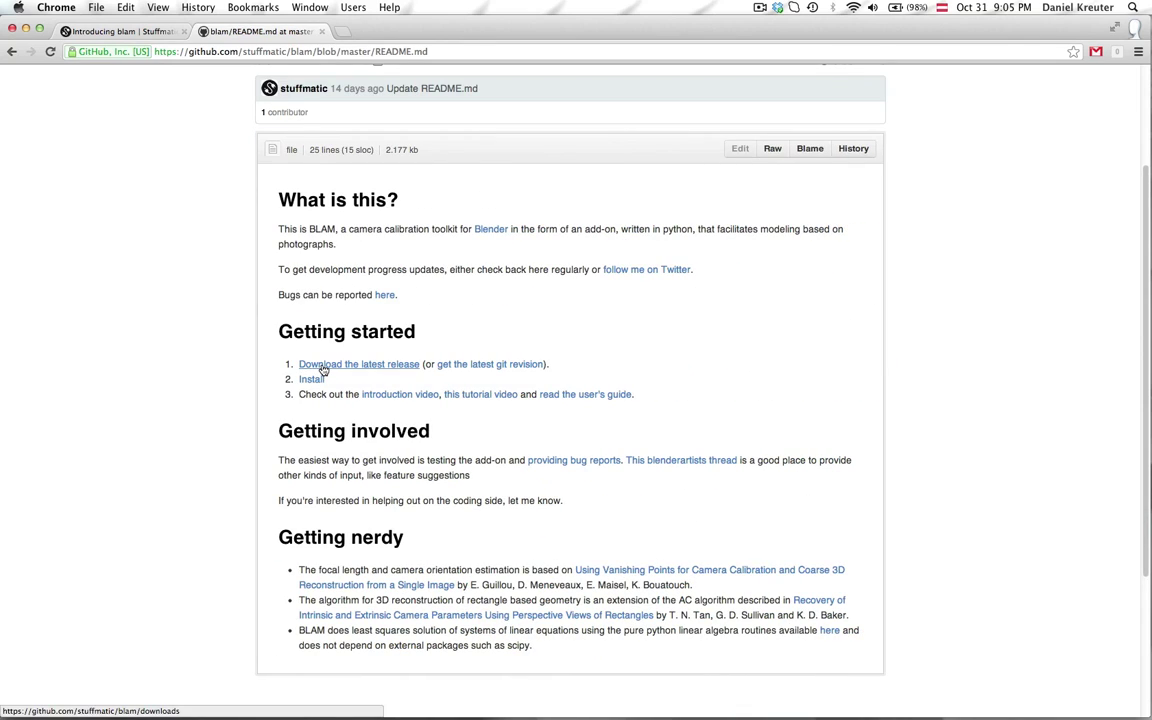
click(345, 365)
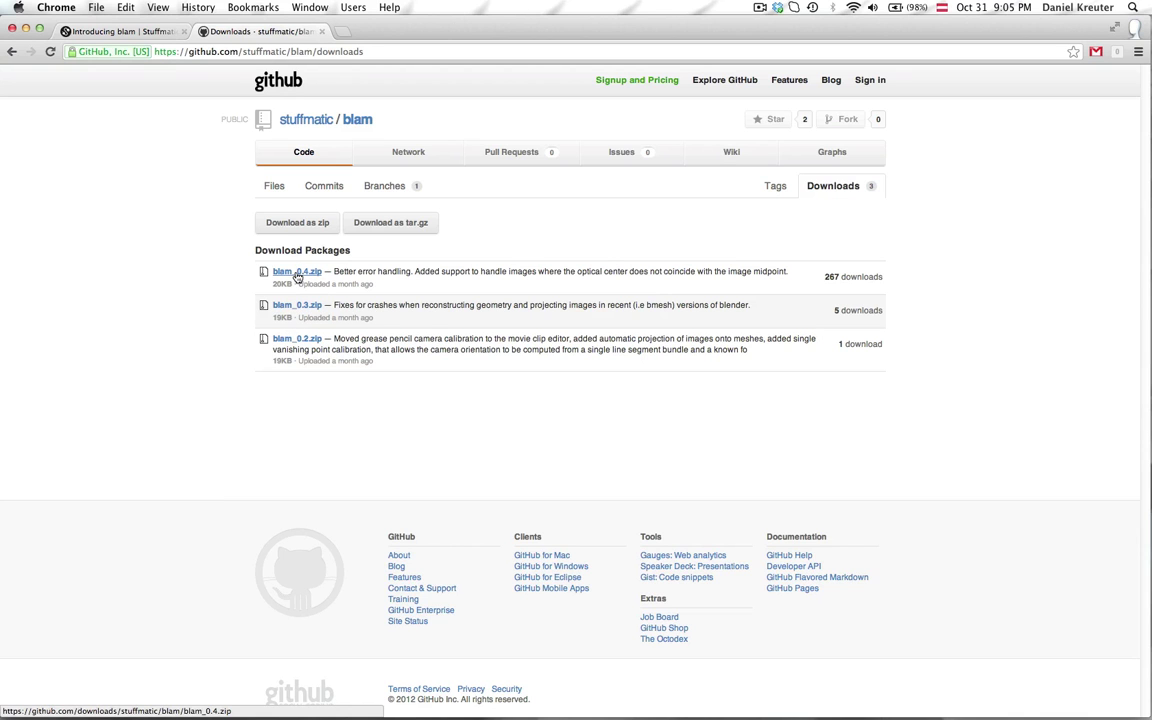
- Switch to Blender and bring up the add-on list in the user preferences
key(ctrl+Right)
key(a)
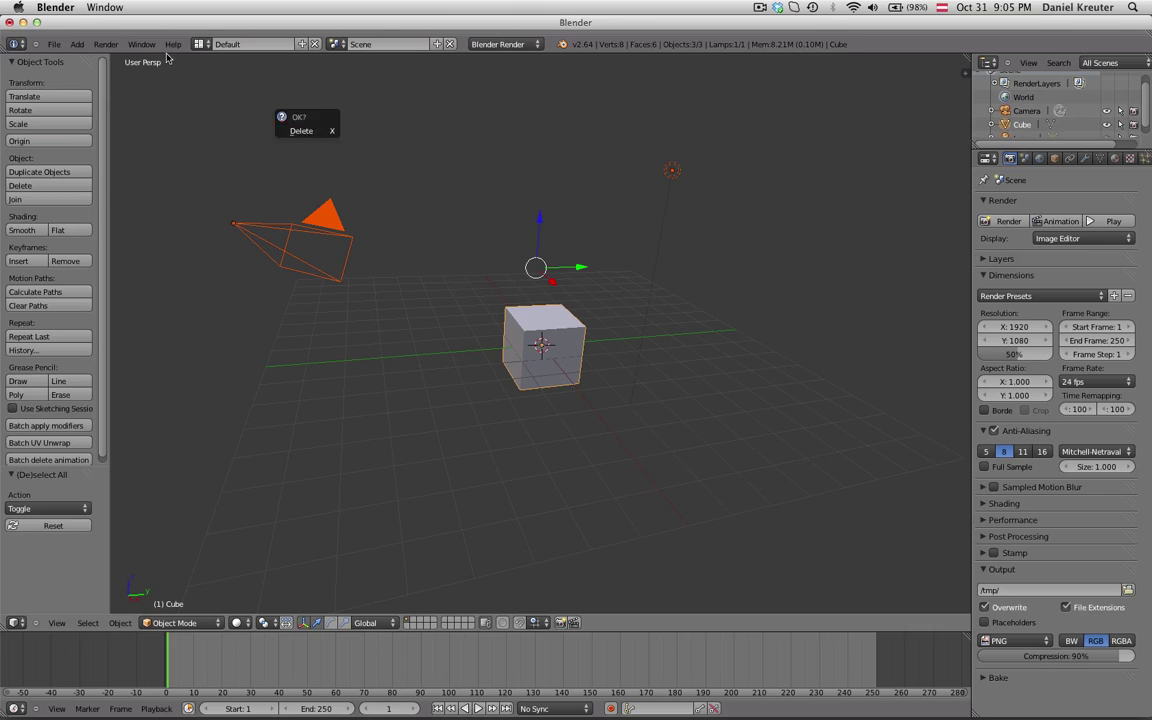
click(55, 46)
click(85, 166)
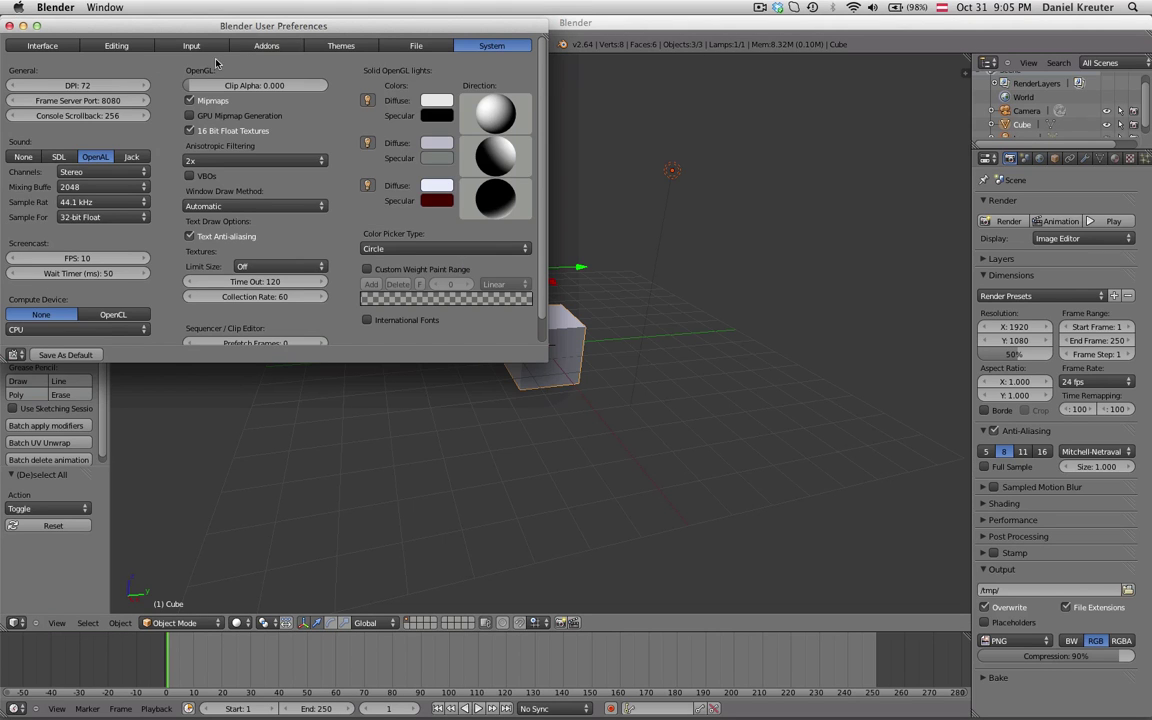
click(263, 46)
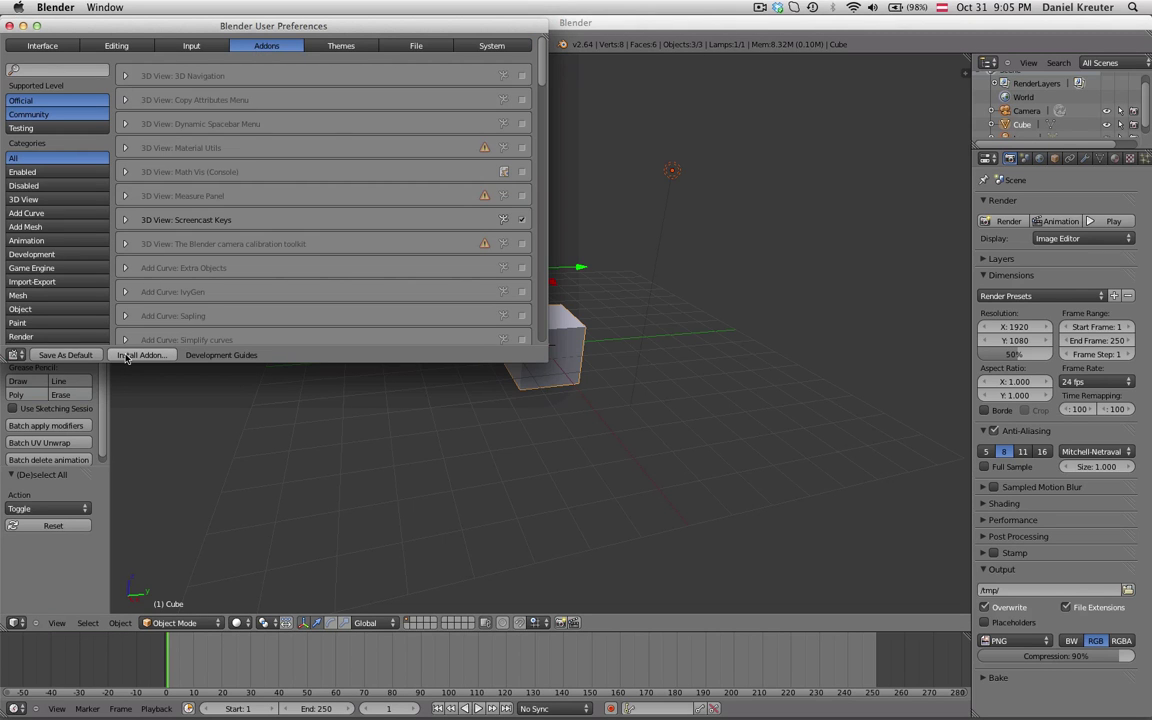
- Install the add-on file blam.py from the Downloads folder
click(127, 358)
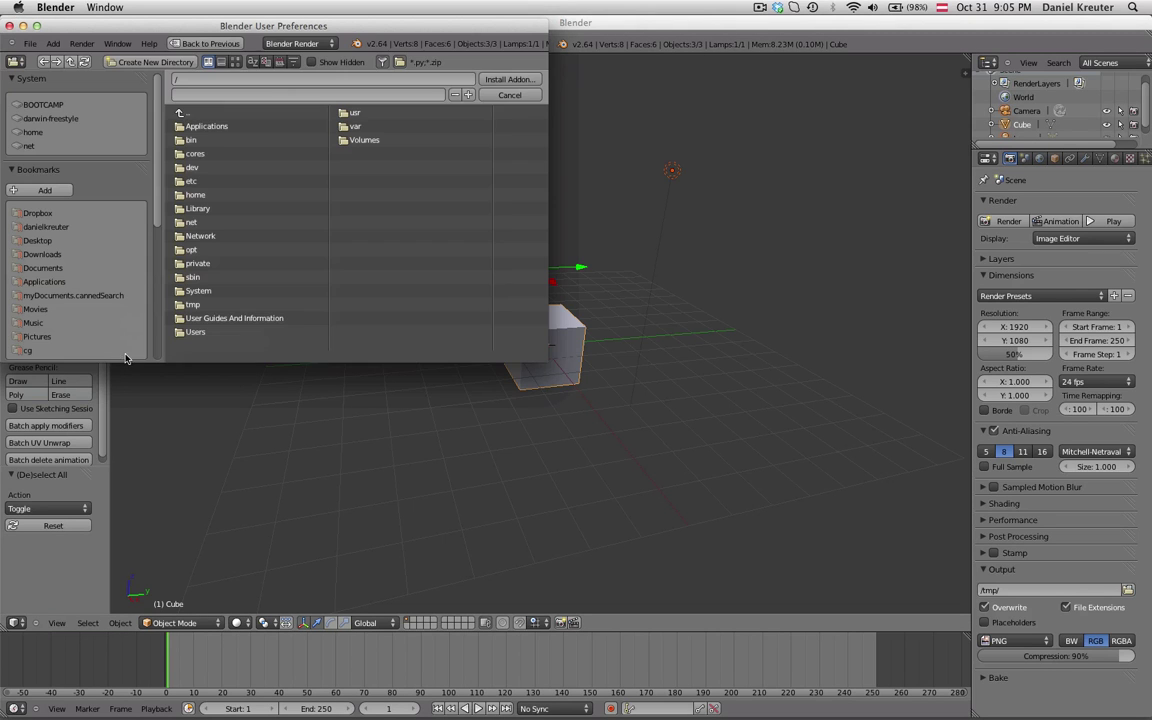
click(47, 255)
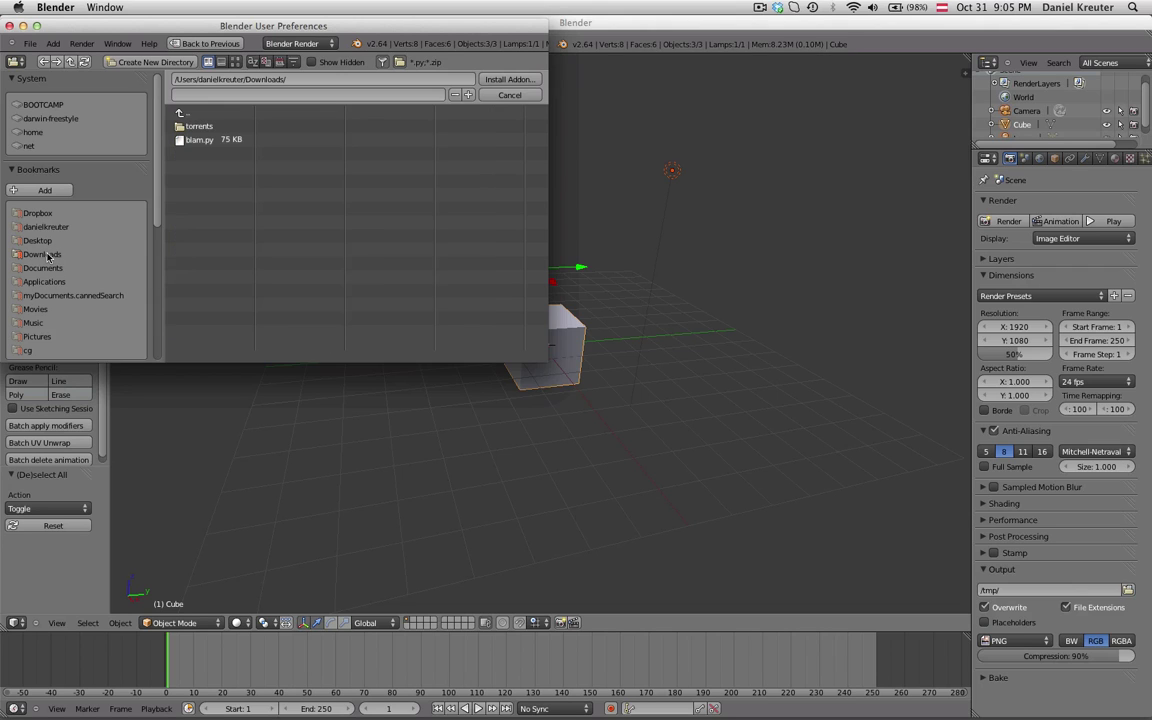
double_click(208, 141)
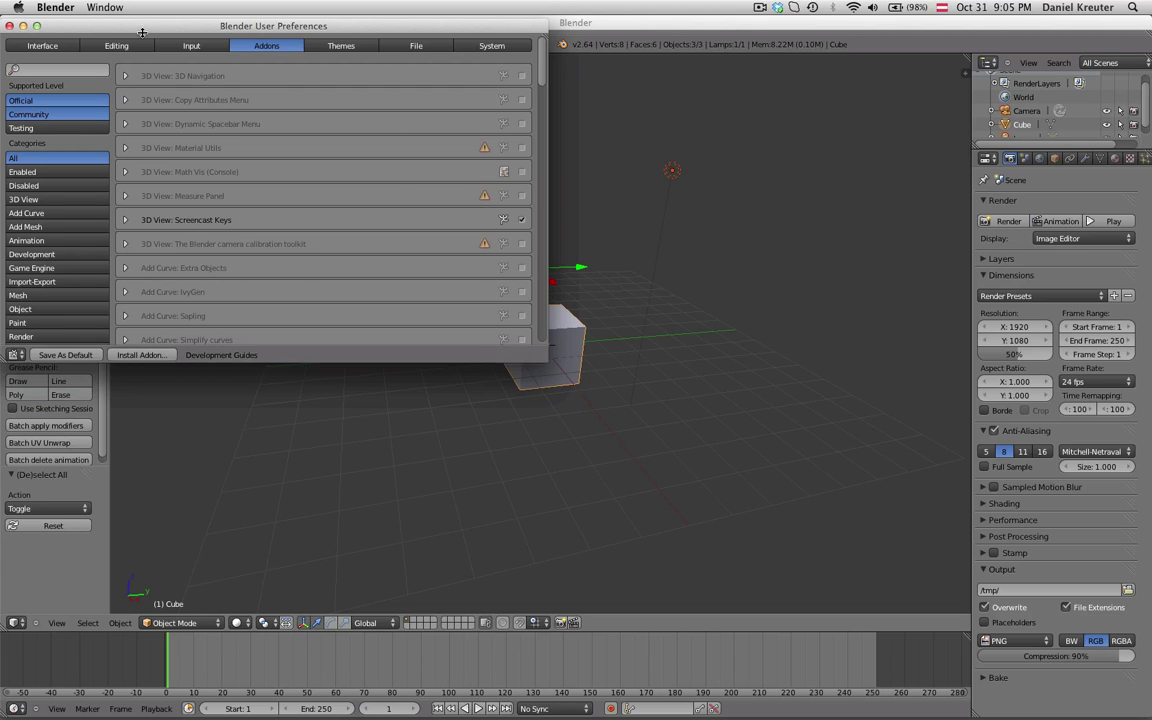
- Filter the add-ons by "came", enable "3D View: The Blender camera calibration toolkit" and close the preferences
drag(202, 30, 236, 52)
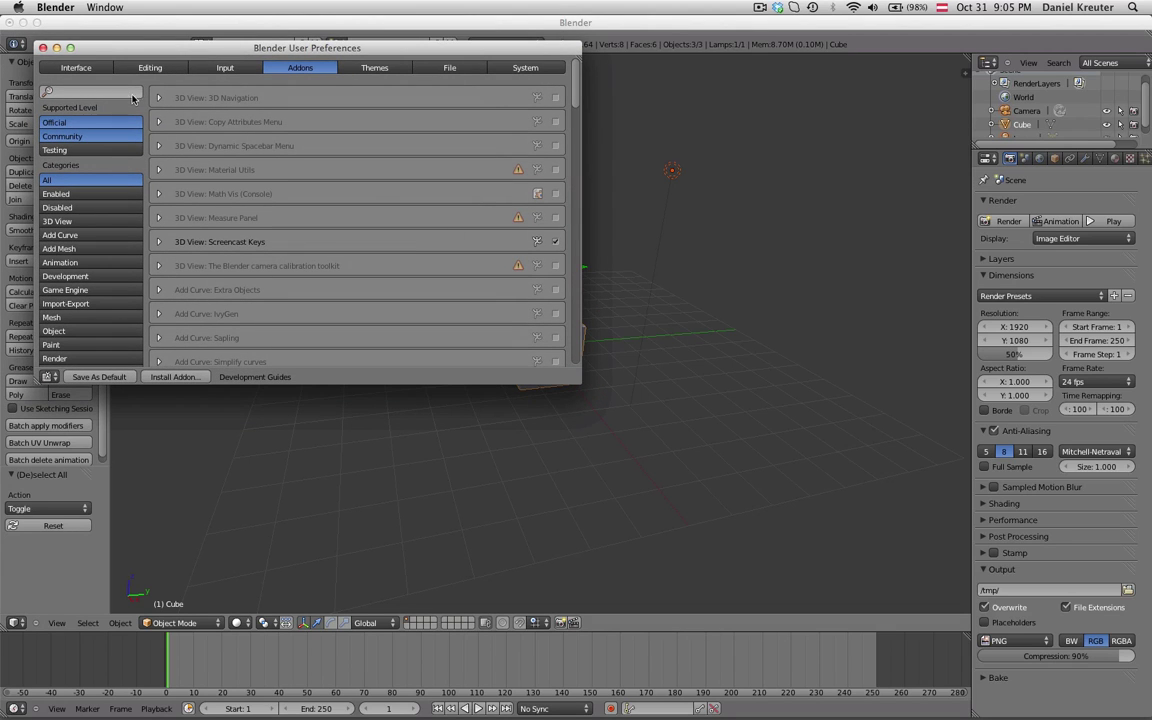
click(119, 95)
text(came)
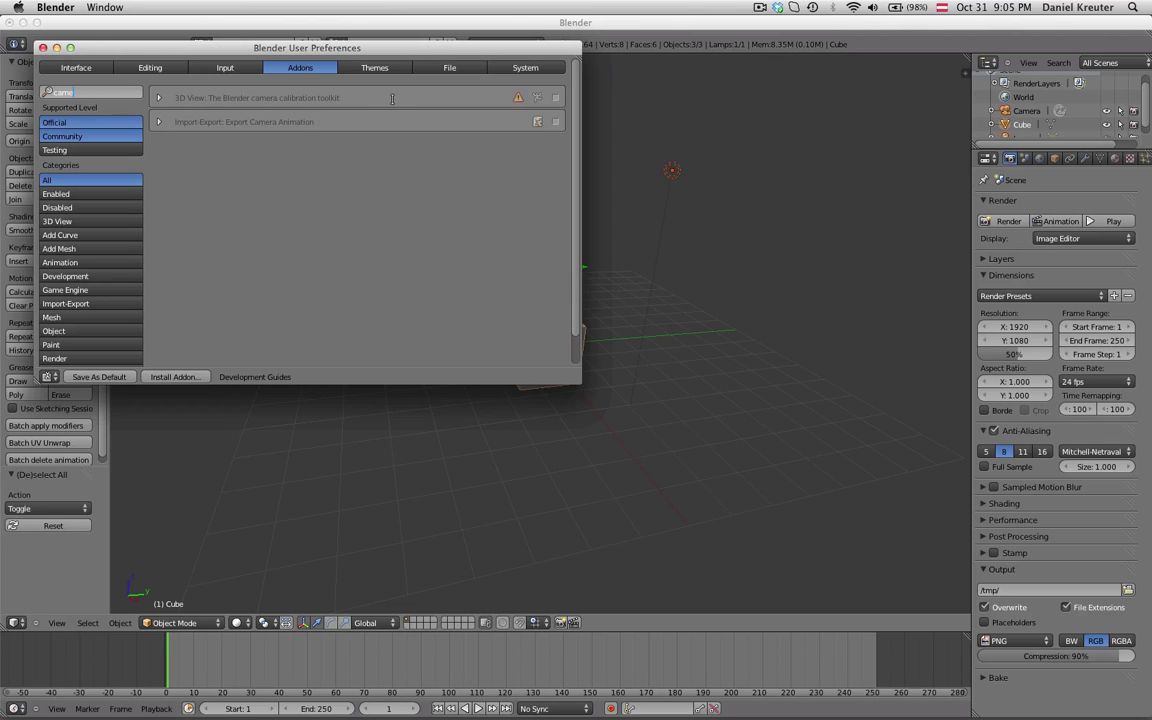
key(Return)
click(556, 99)
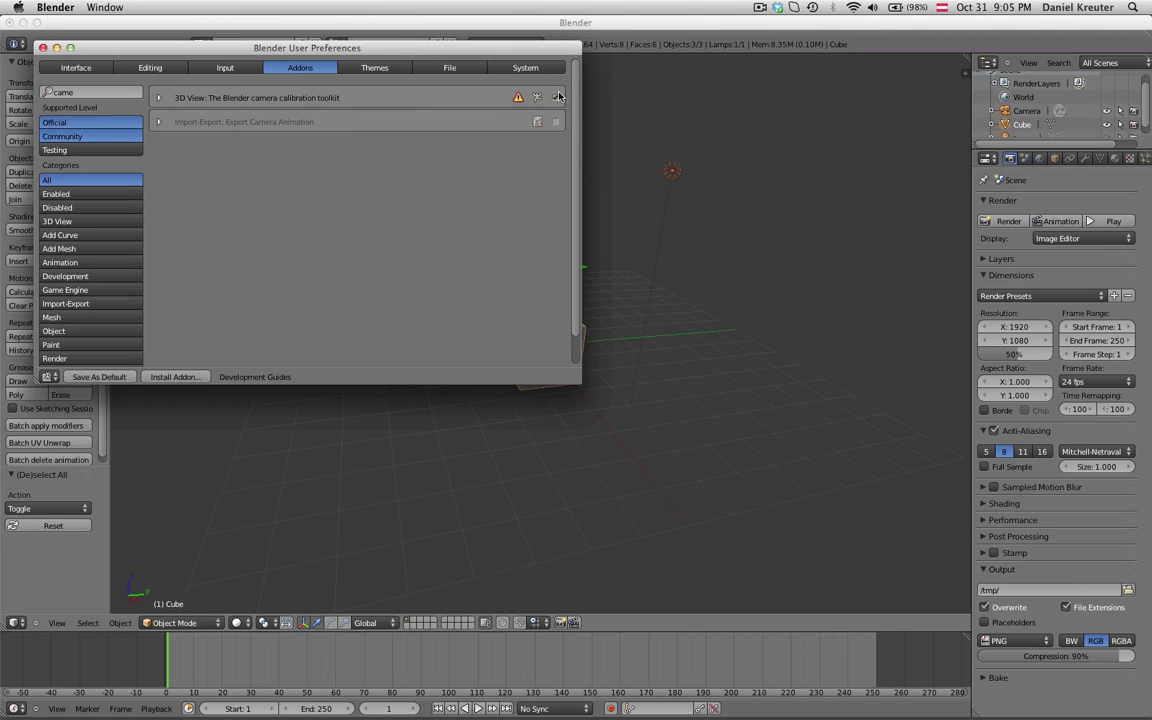
click(42, 48)
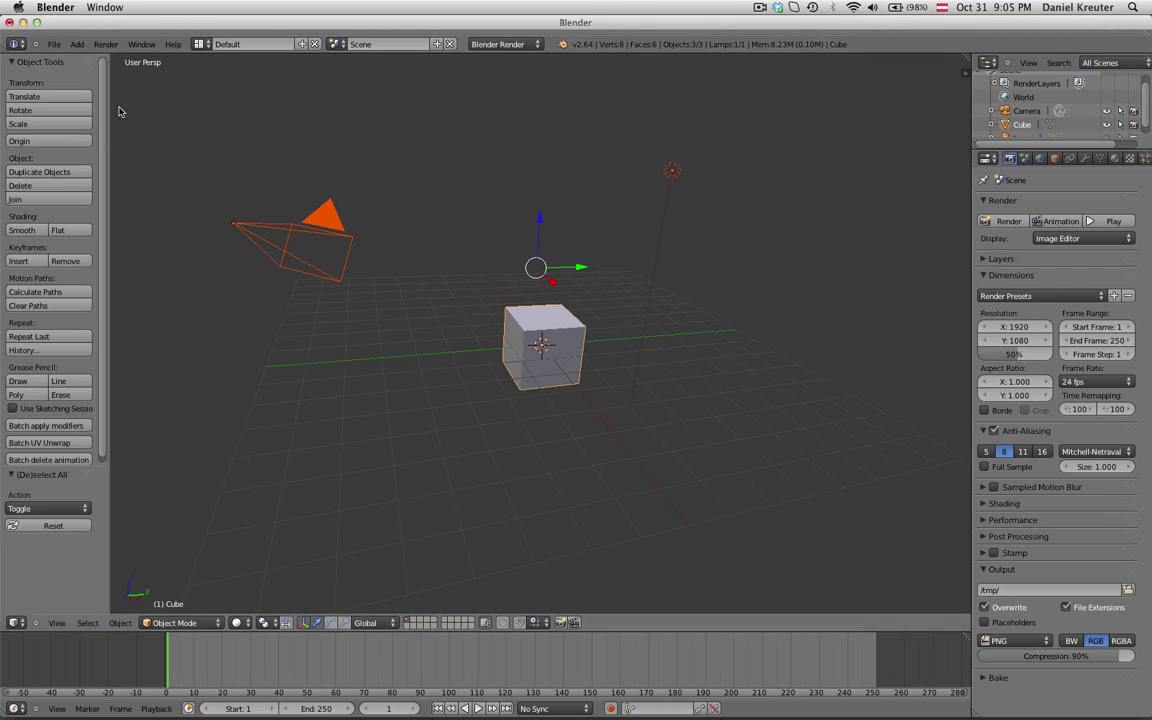
- Deselect all objects and change the 3D viewport to the Movie Clip Editor
key(a)
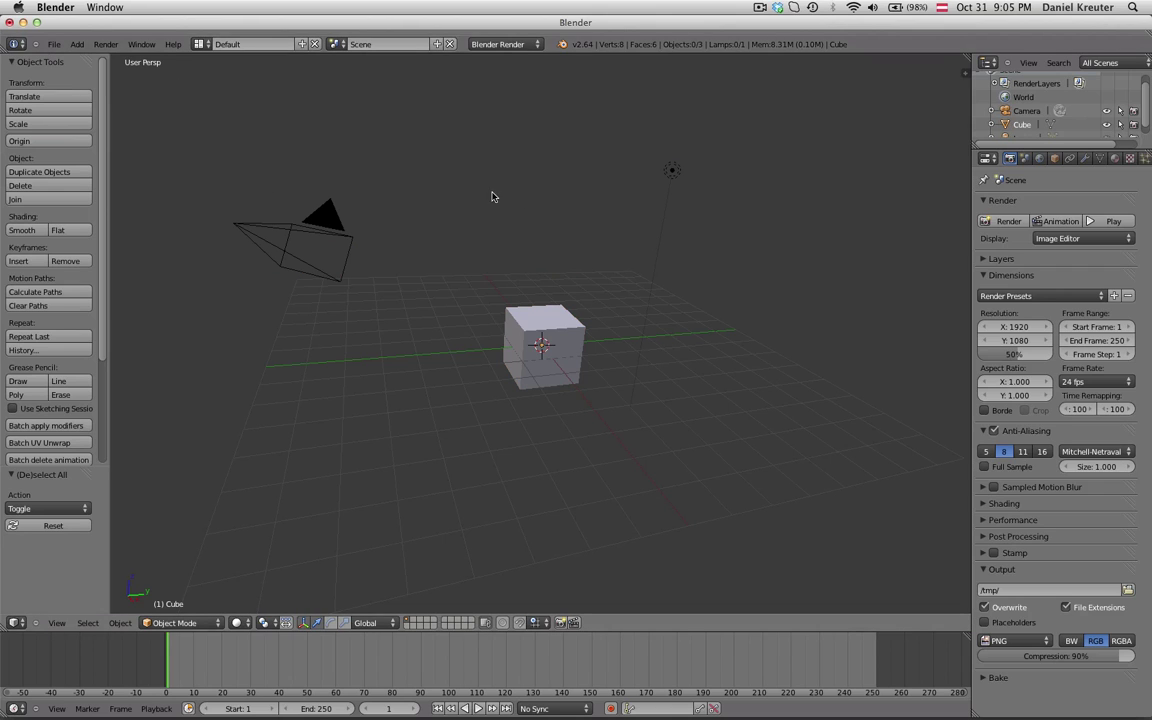
click(17, 623)
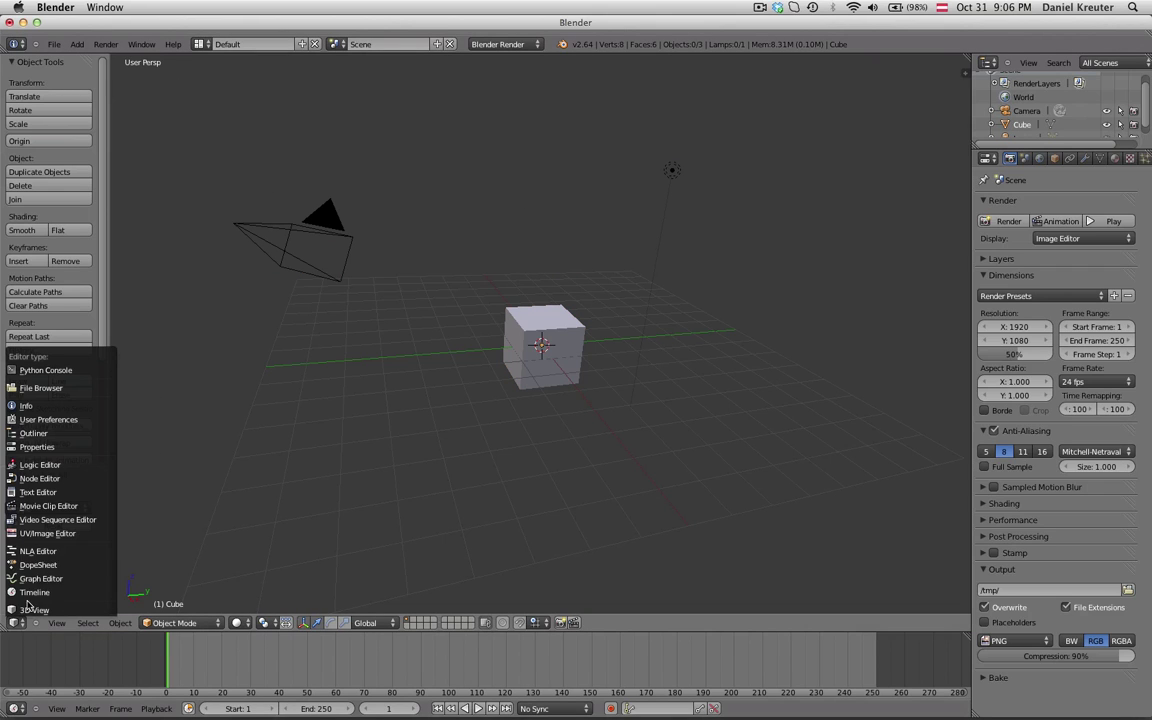
click(48, 507)
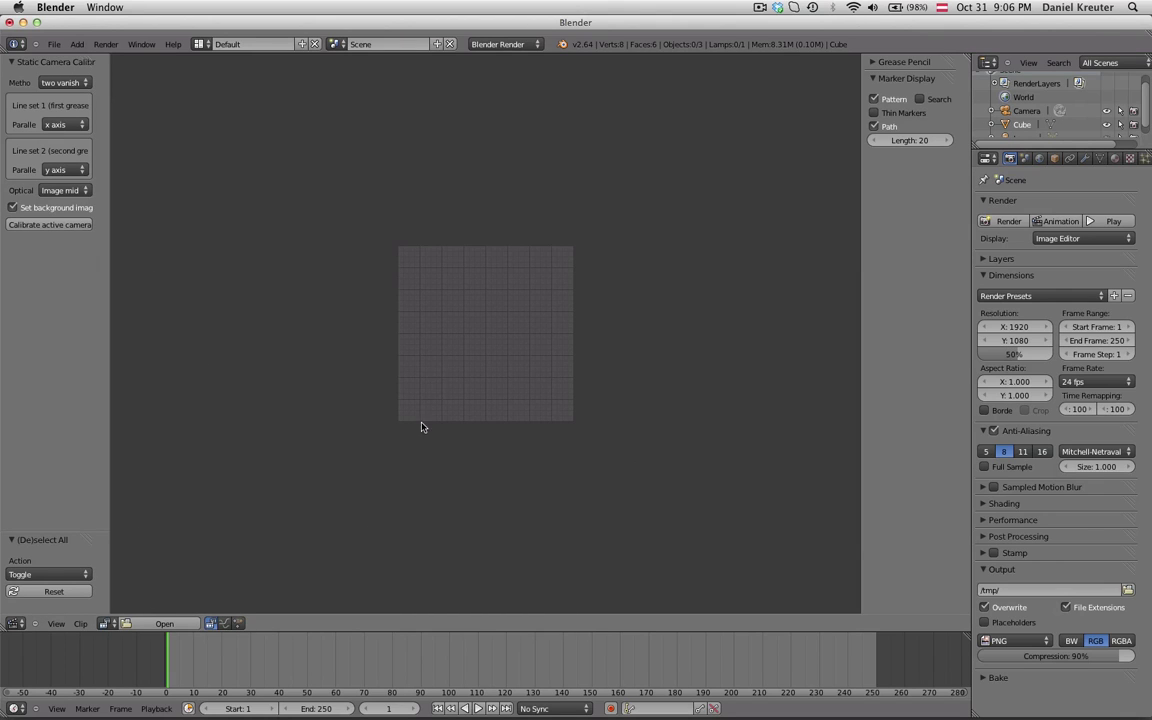
- Load the image blam.jpg from the Desktop folder as the clip
click(165, 624)
click(40, 238)
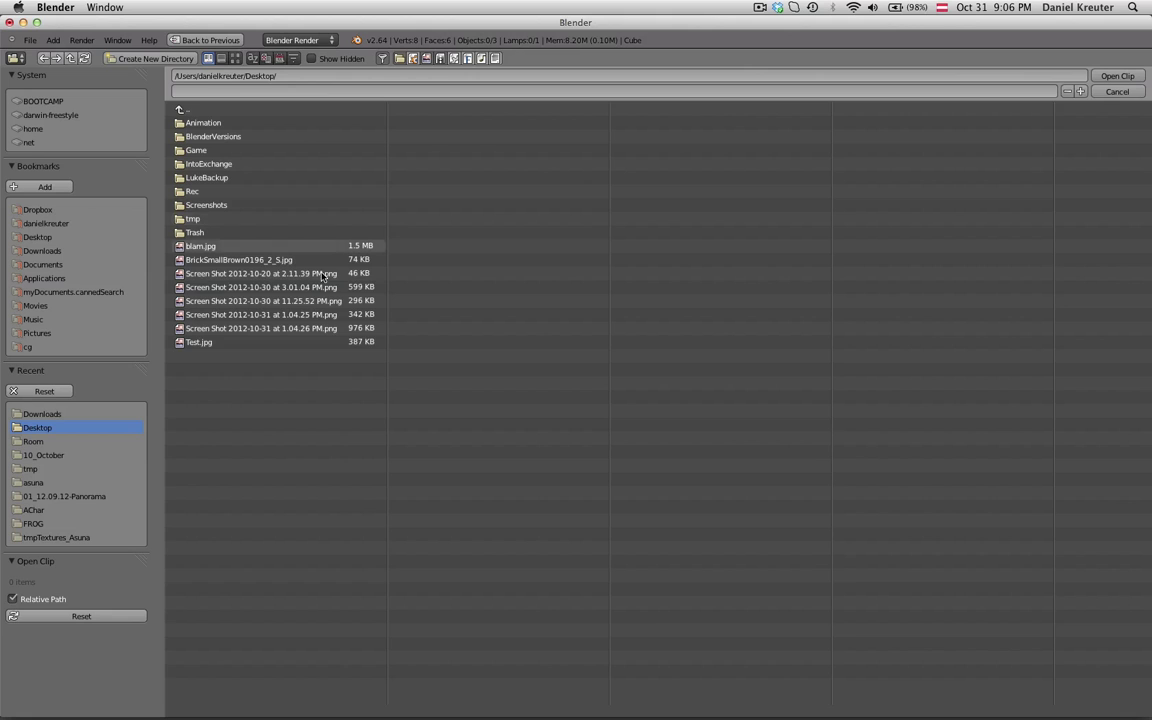
double_click(224, 249)
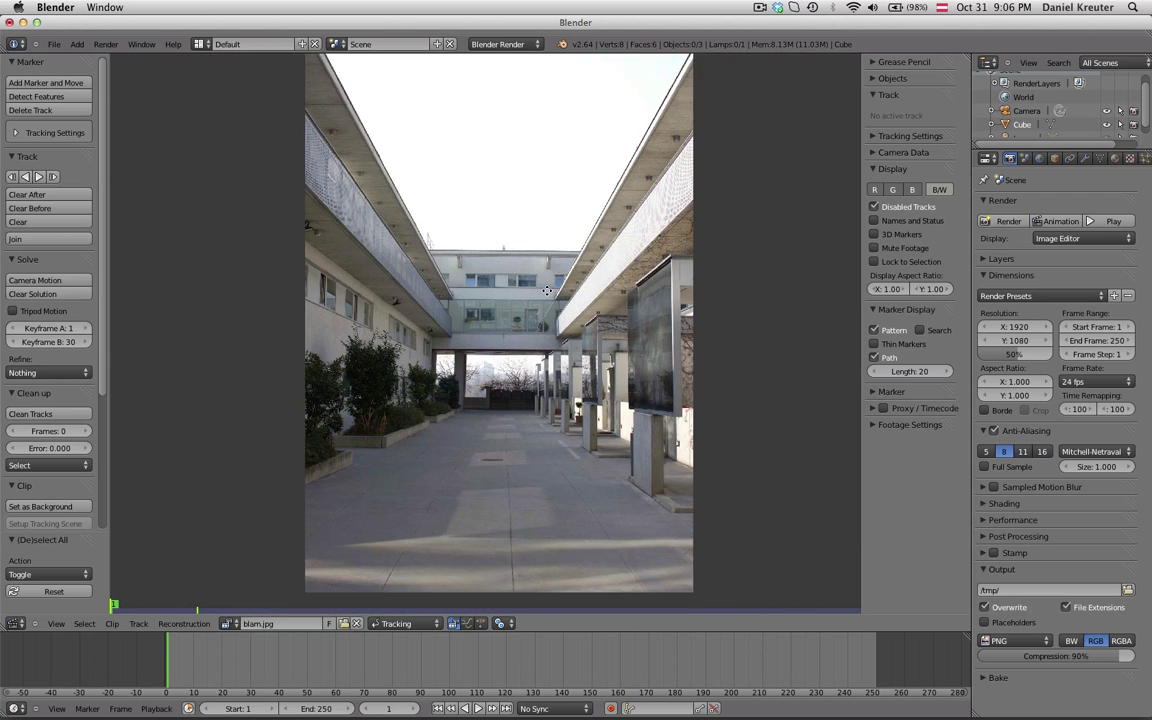
- Expand the Grease Pencil settings for the courtyard photo clip
scroll(415, 260, up, 3)
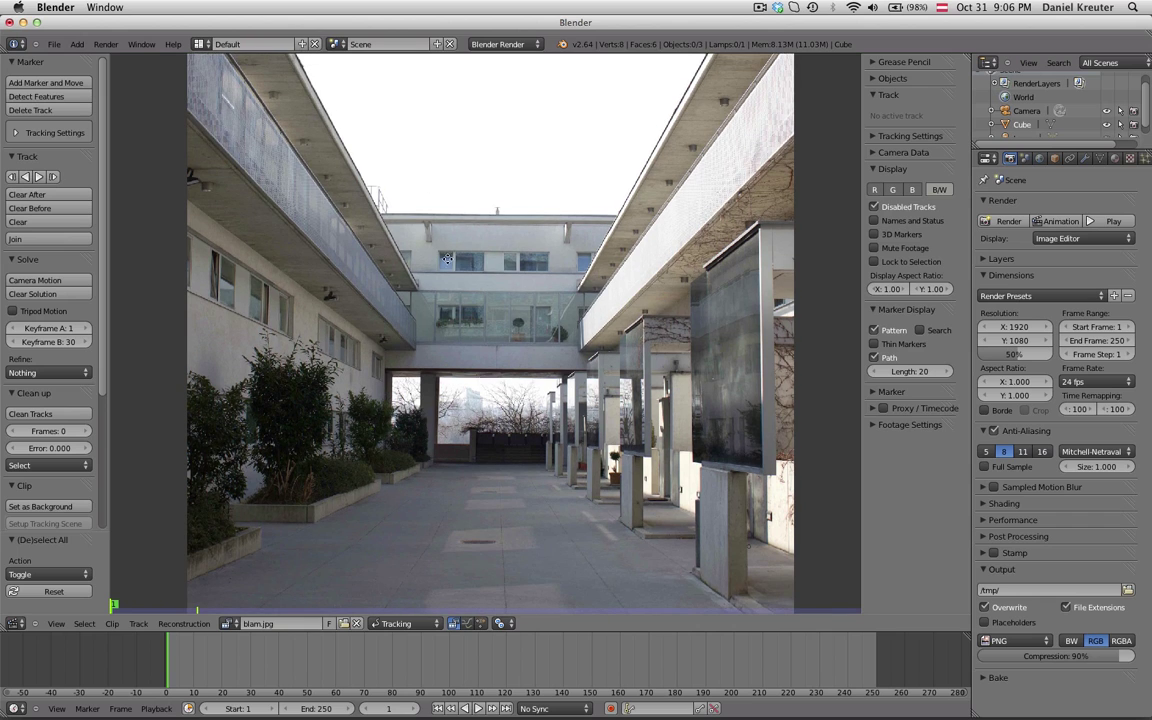
scroll(499, 165, down, 1)
scroll(504, 216, down, 1)
scroll(551, 197, up, 1)
scroll(540, 235, up, 1)
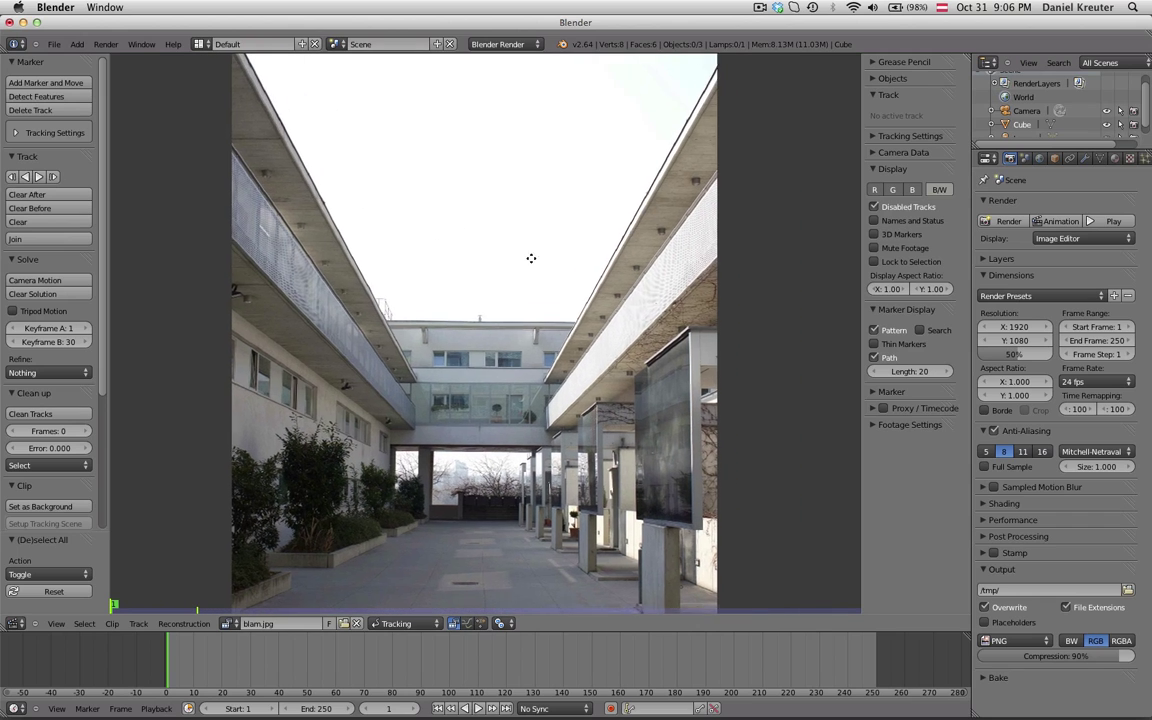
click(876, 63)
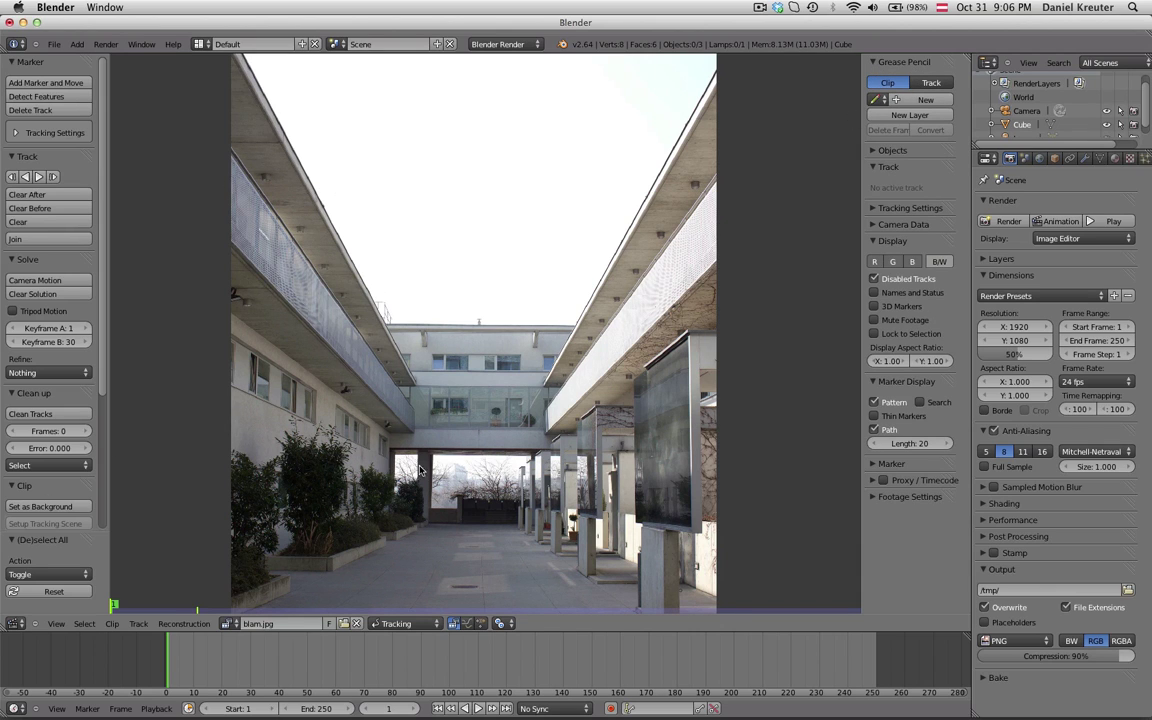
- Choose two vanishing points as the method in the Static Camera Calibration settings
scroll(530, 280, up, 1)
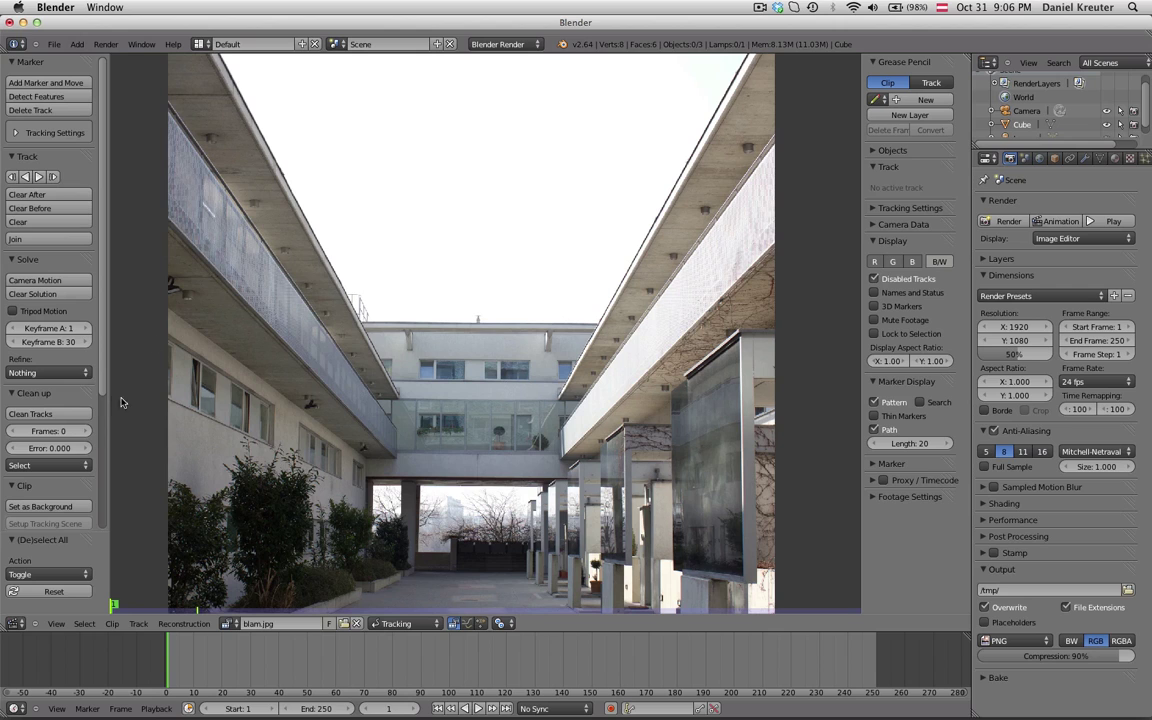
scroll(106, 360, down, 6)
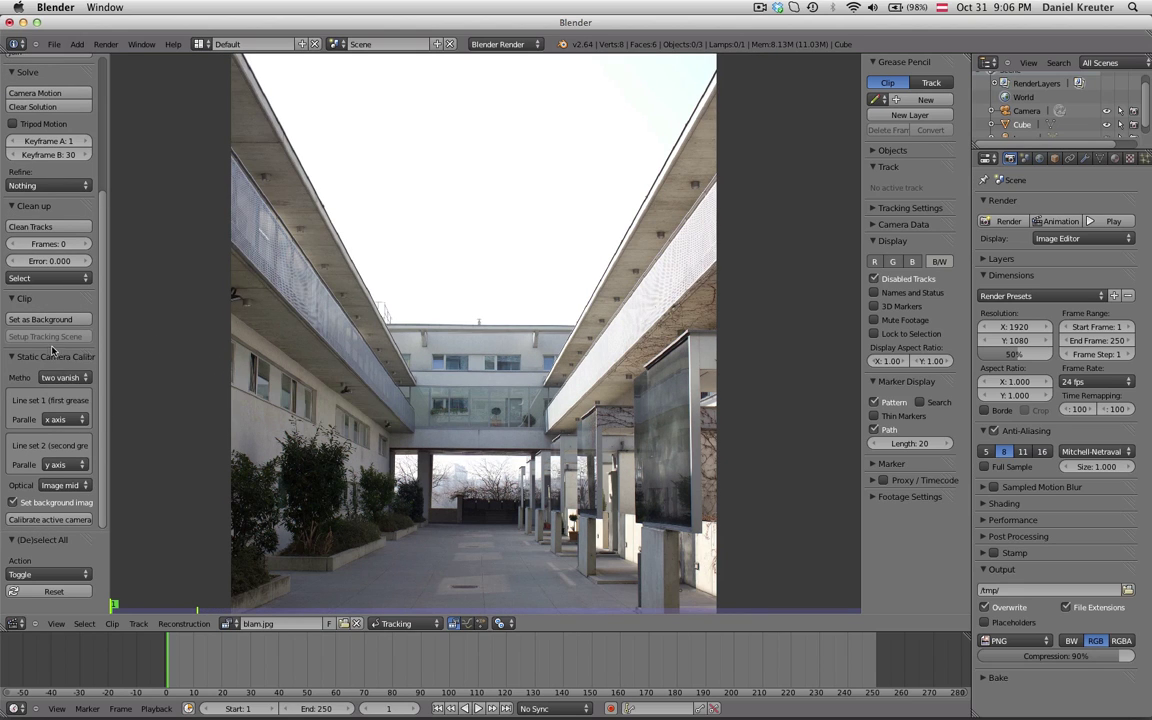
click(59, 380)
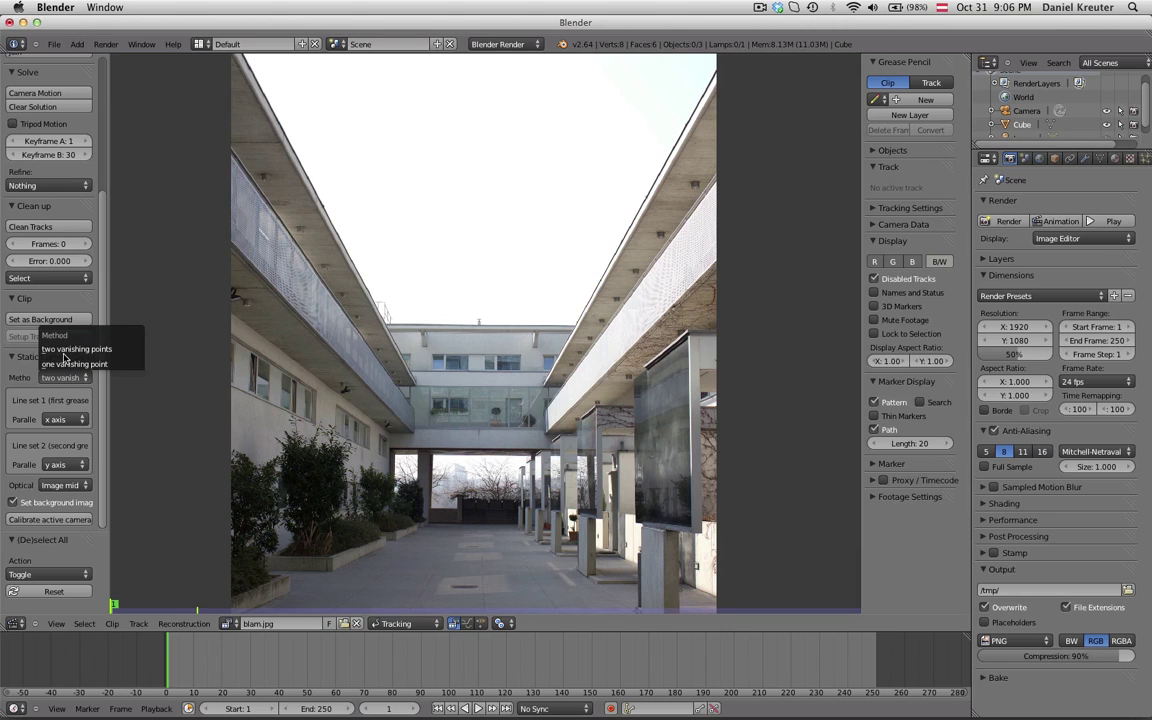
click(68, 349)
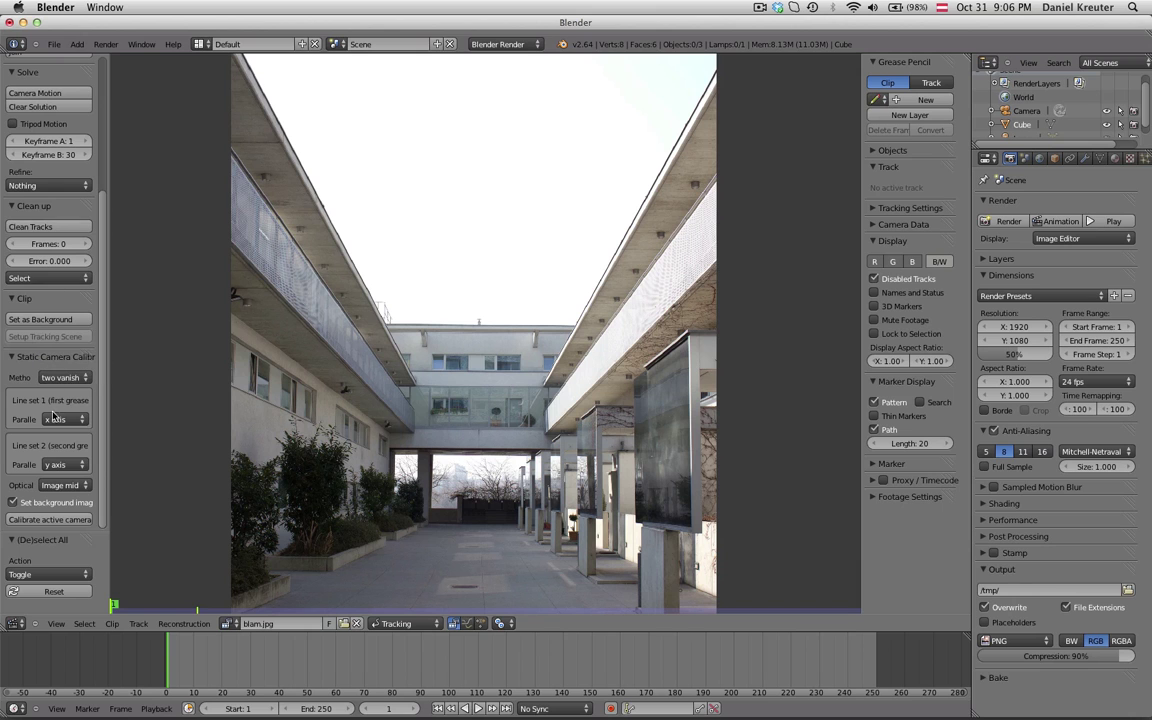
- Examine the courtyard photo for long straight edges that run parallel along the scene's axes
scroll(372, 380, up, 3)
scroll(376, 420, down, 1)
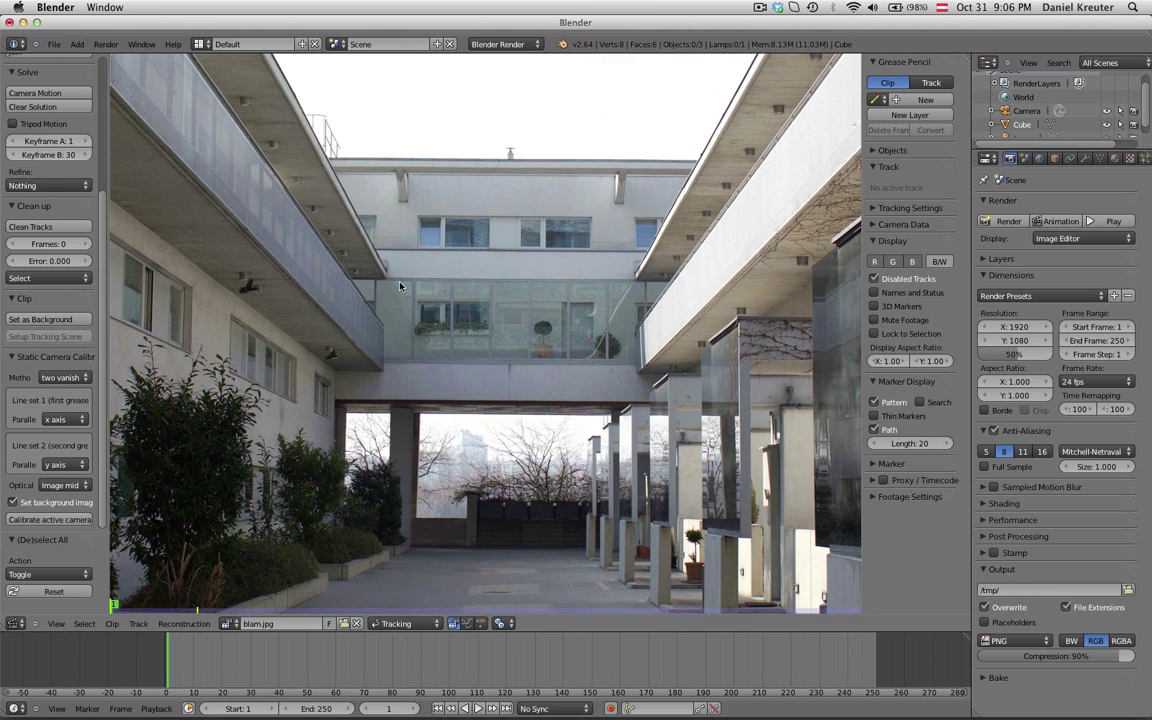
scroll(385, 376, down, 2)
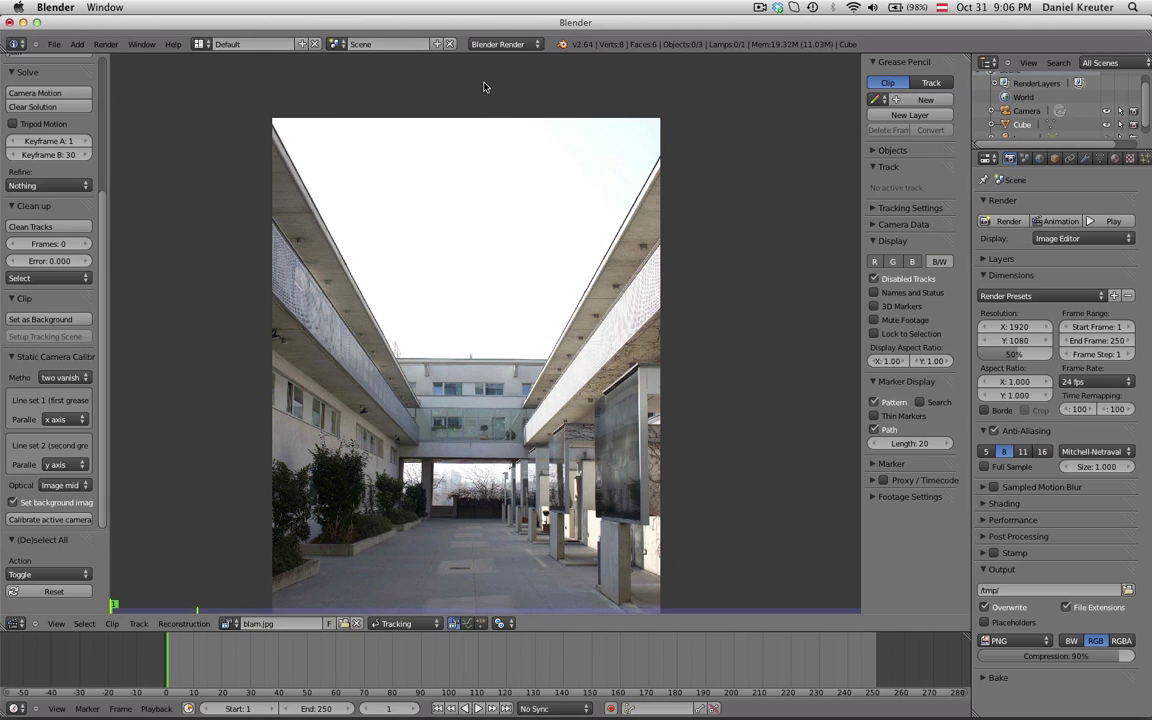
scroll(433, 402, up, 3)
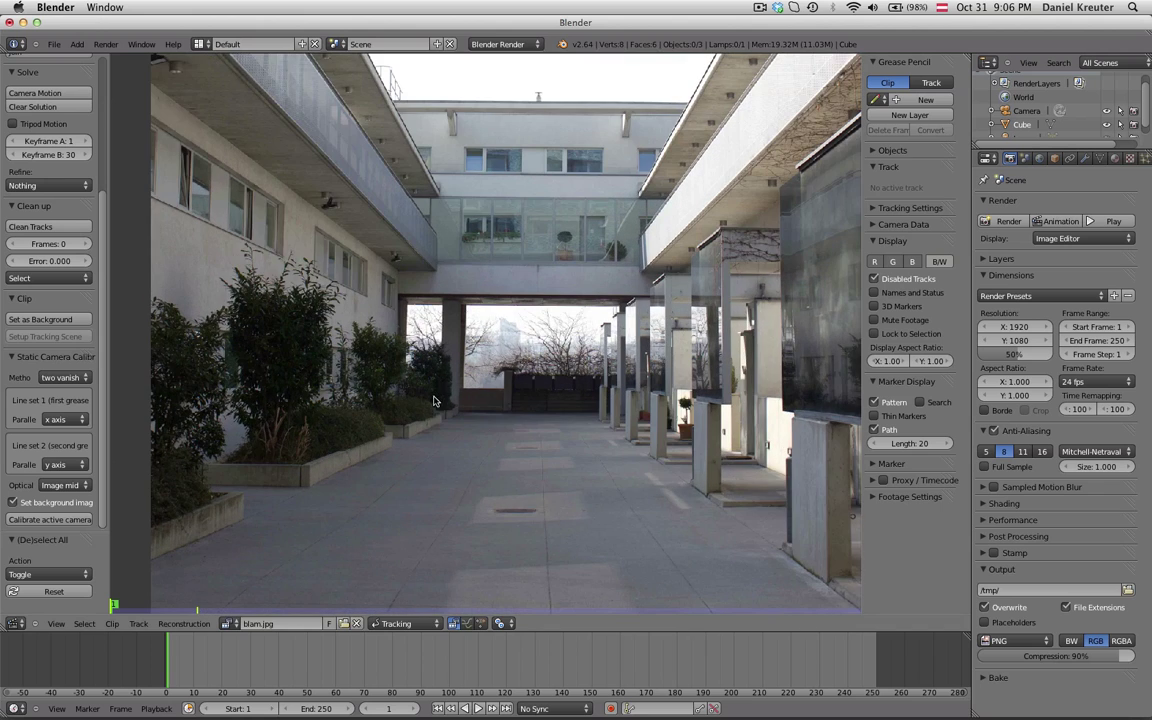
scroll(424, 334, down, 1)
middle_drag(402, 406, 391, 446)
middle_drag(410, 325, 366, 480)
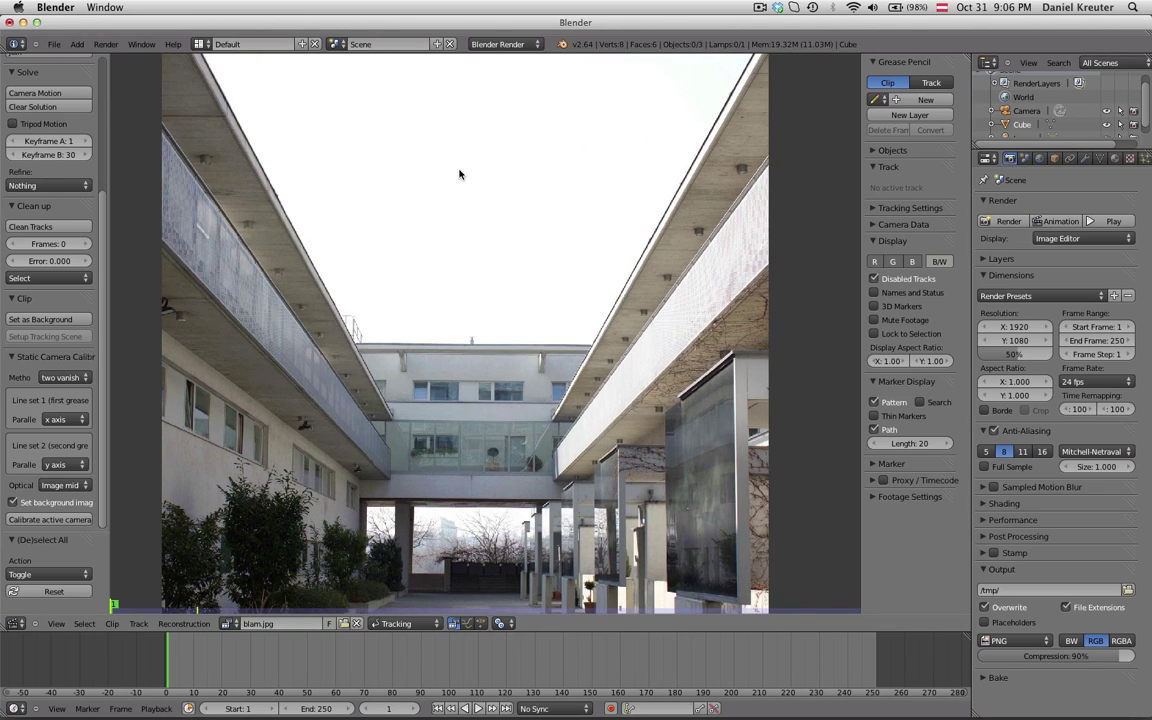
scroll(422, 366, down, 2)
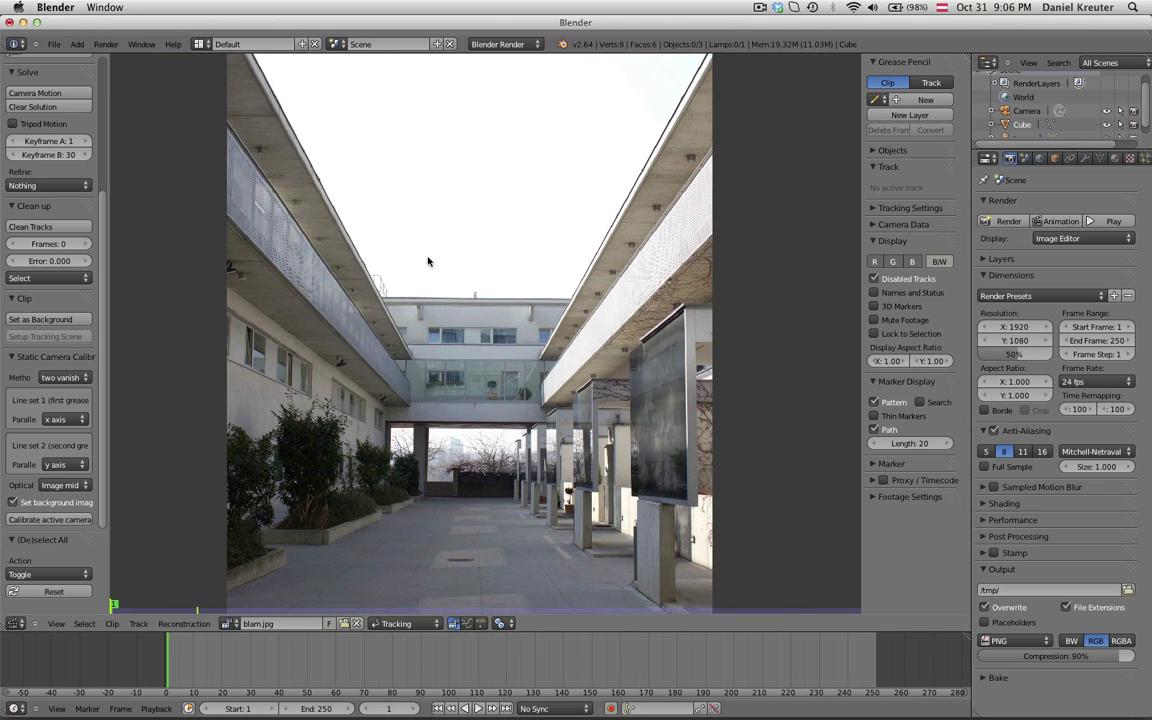
middle_drag(414, 326, 412, 314)
scroll(374, 346, up, 3)
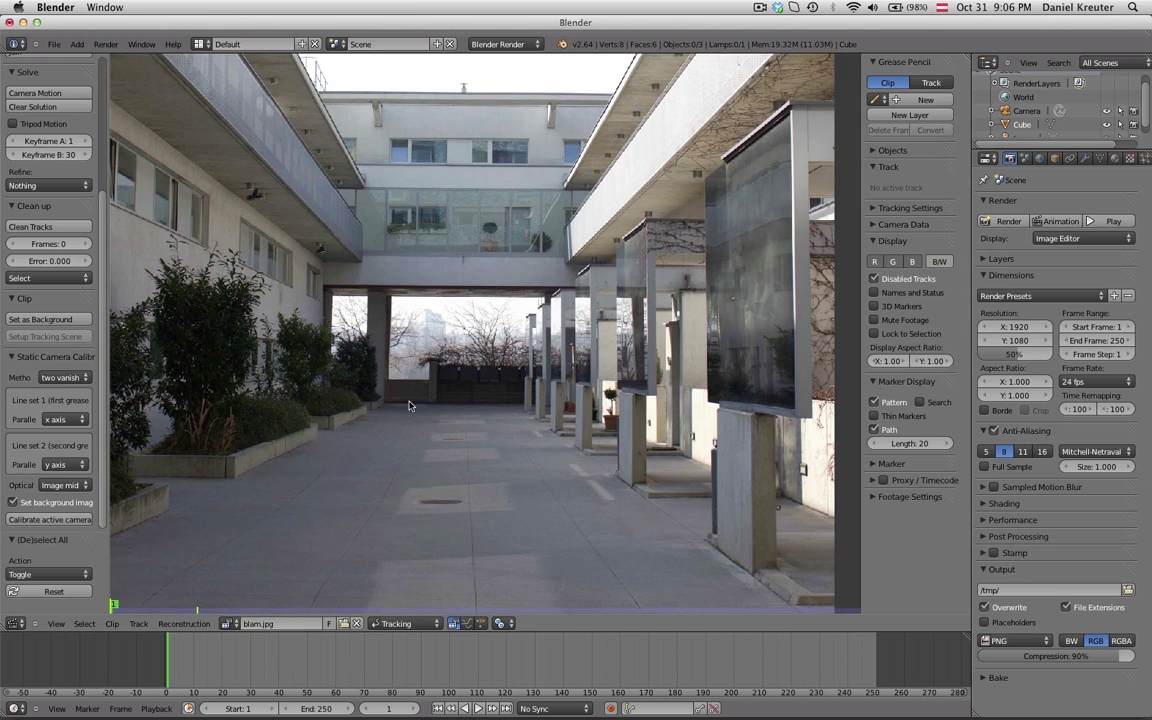
scroll(382, 352, up, 2)
scroll(382, 352, down, 2)
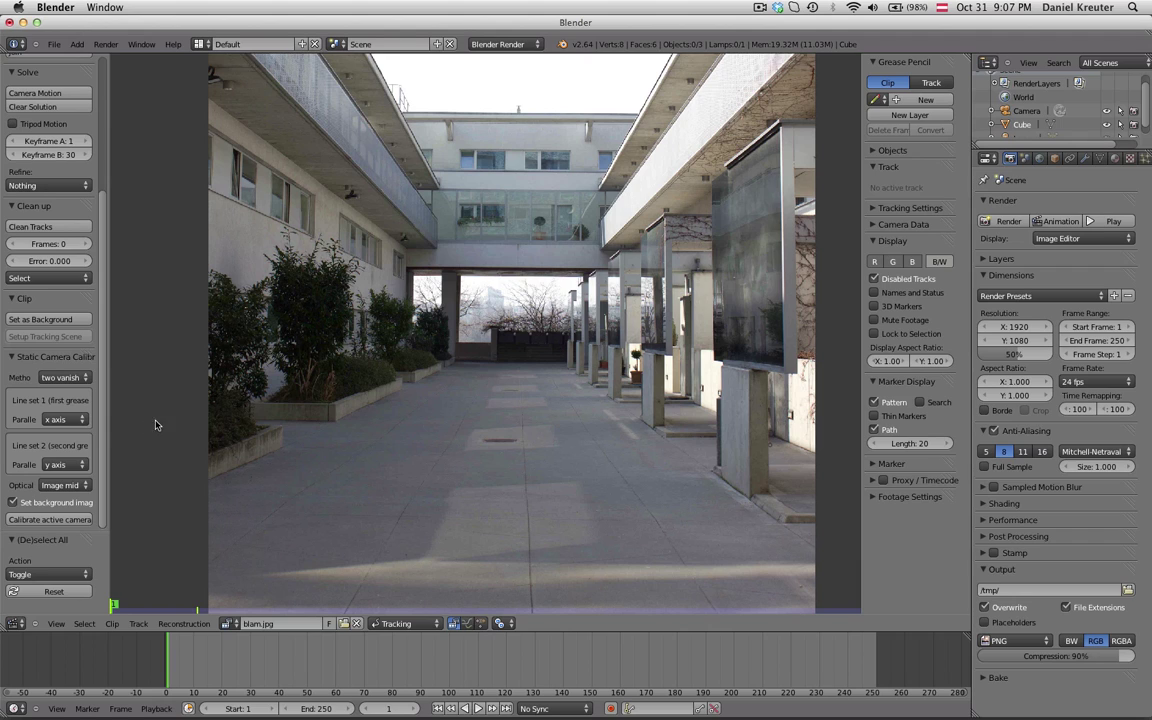
scroll(460, 346, down, 1)
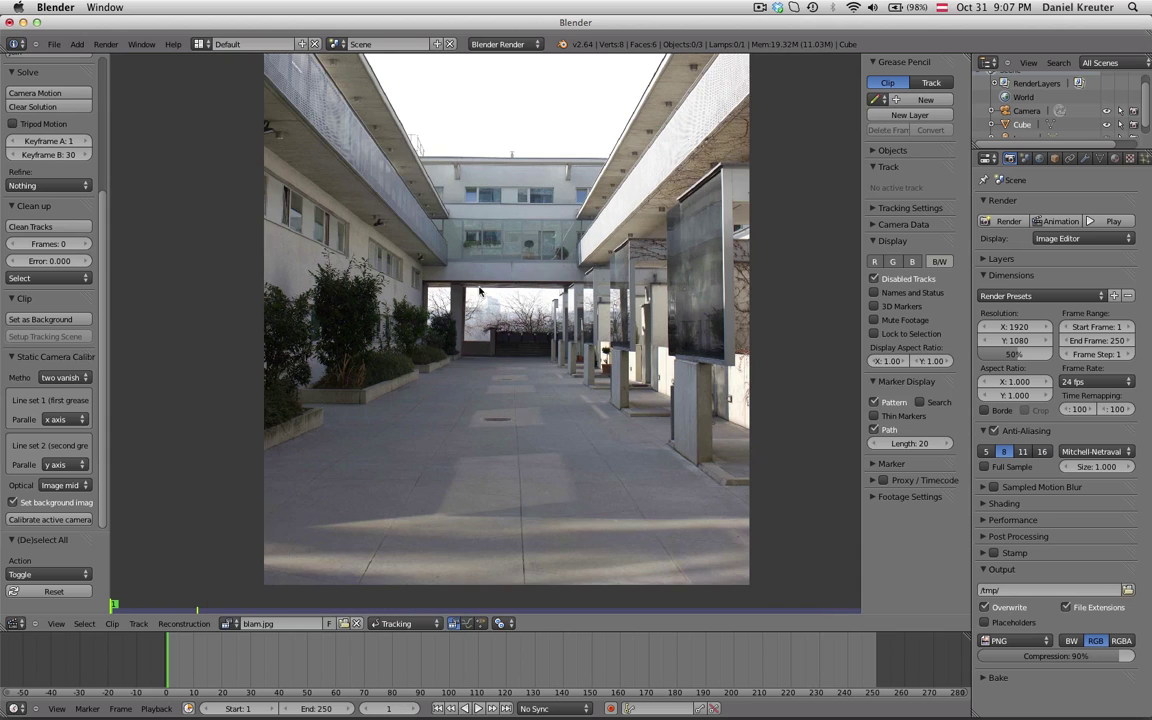
scroll(452, 203, up, 1)
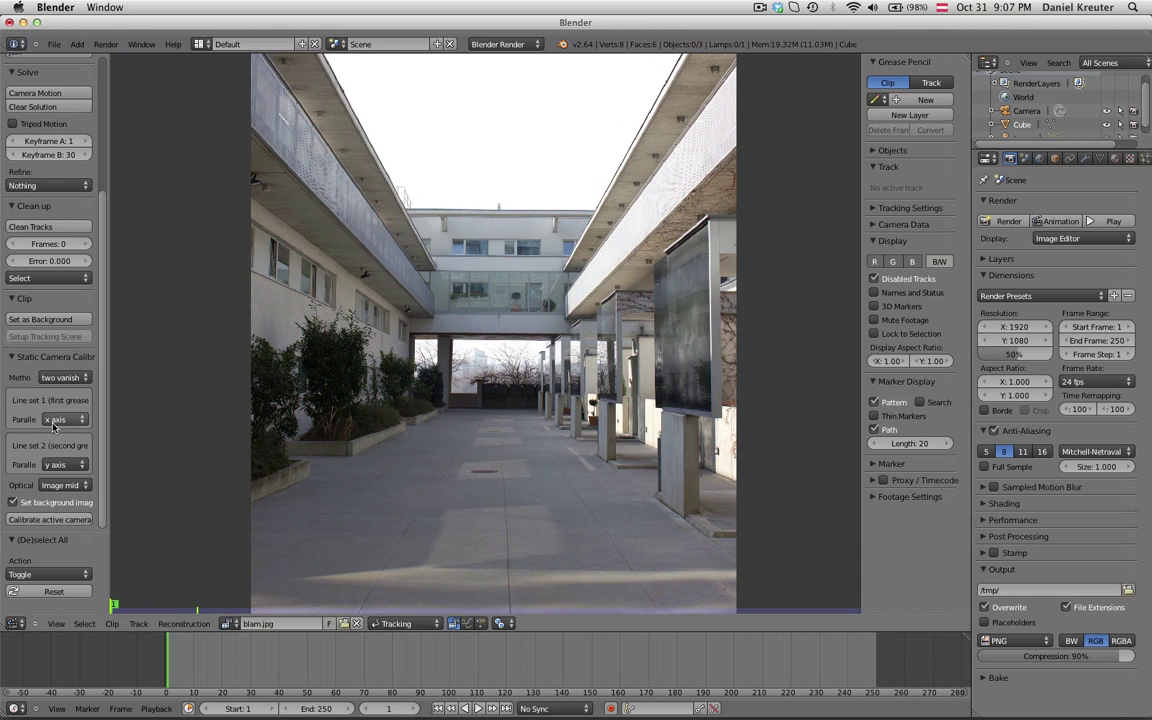
scroll(428, 218, up, 5)
scroll(490, 240, down, 7)
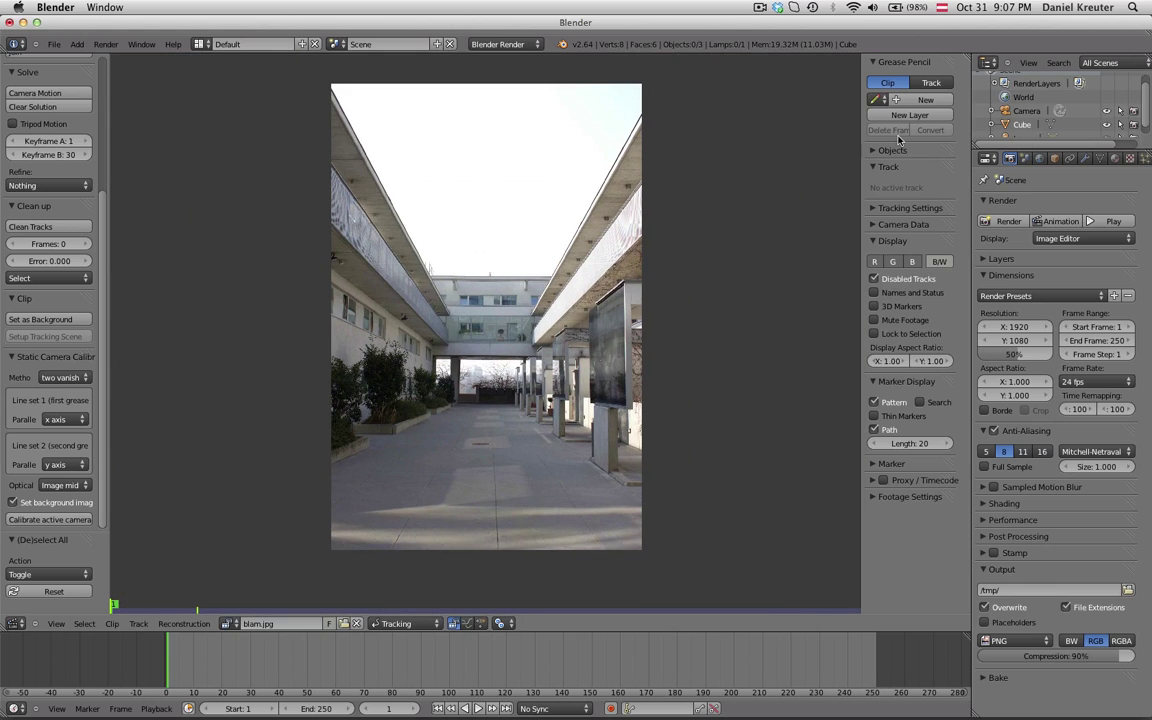
middle_drag(707, 173, 696, 196)
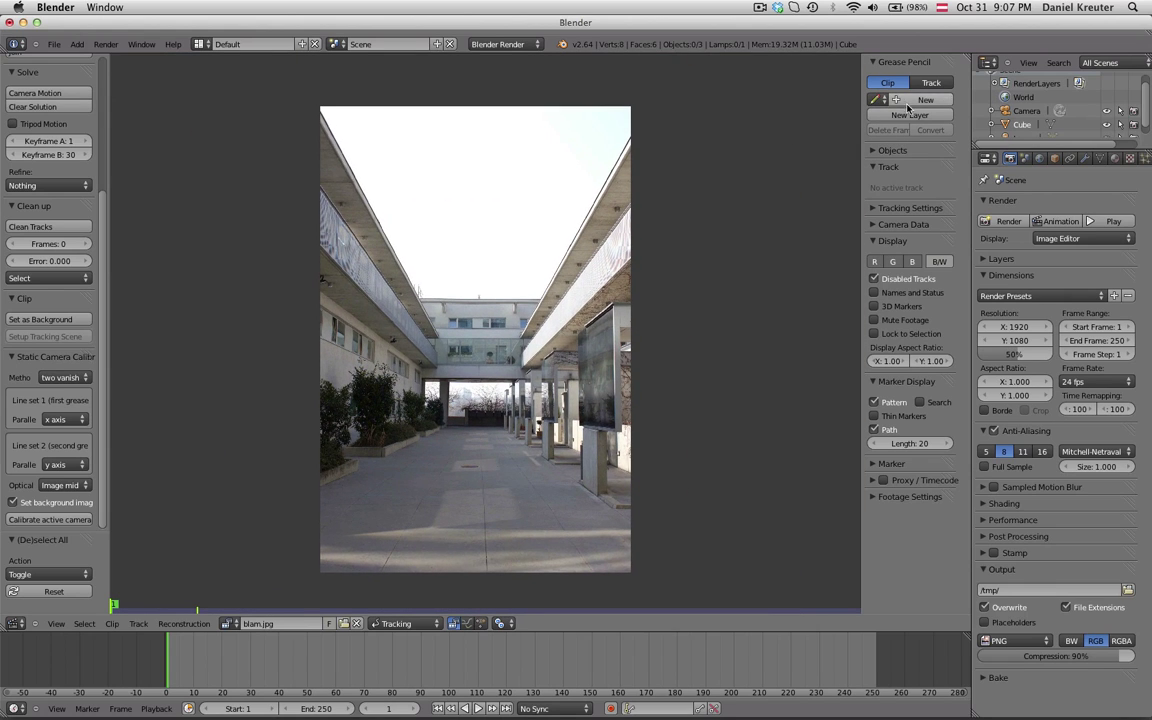
- Create new grease pencil data for the clip with one layer and set the layer's color to red
click(910, 101)
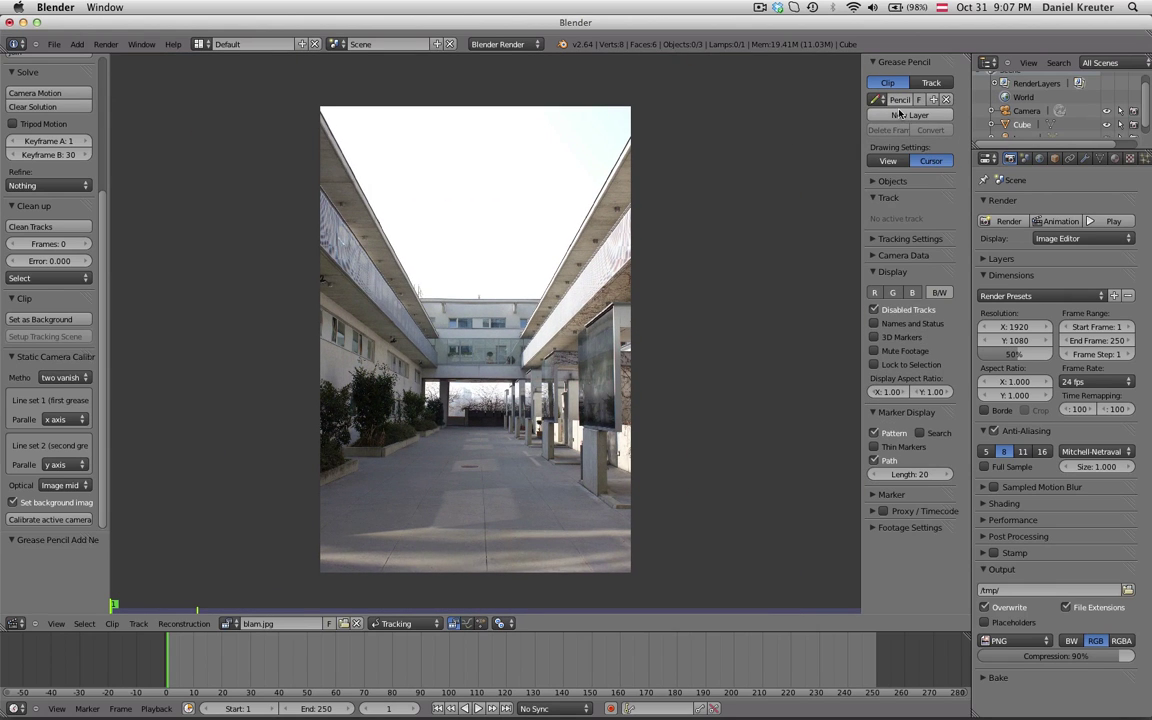
click(900, 114)
click(888, 177)
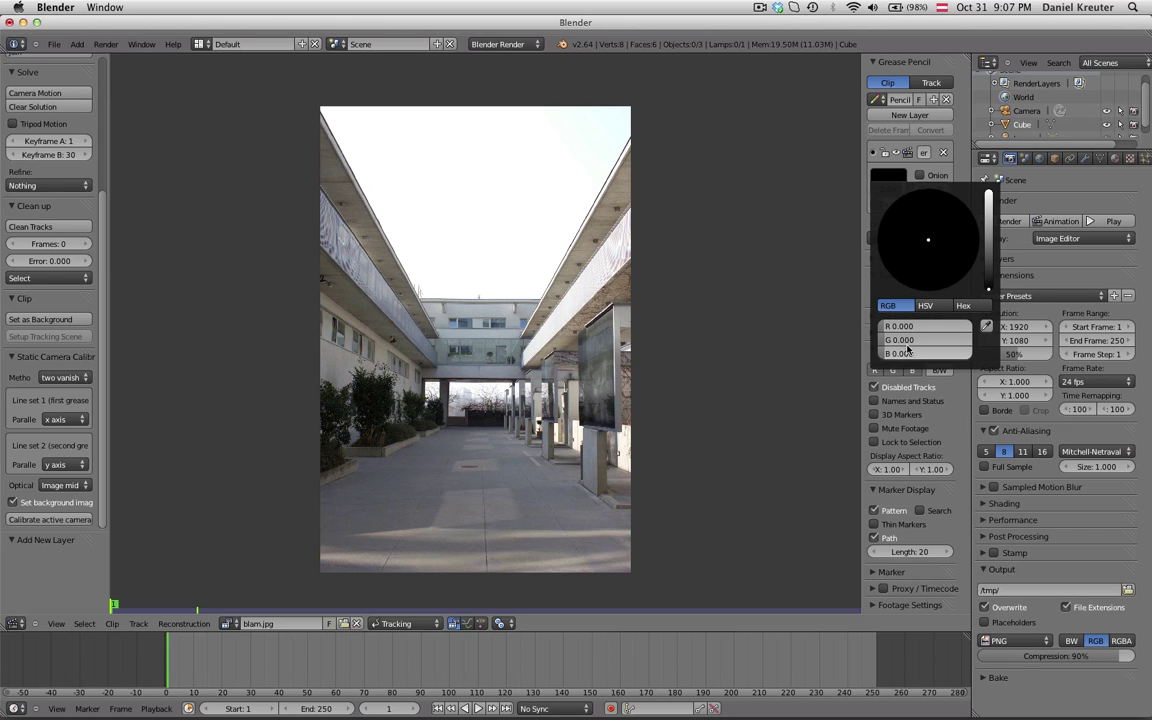
drag(901, 328, 984, 329)
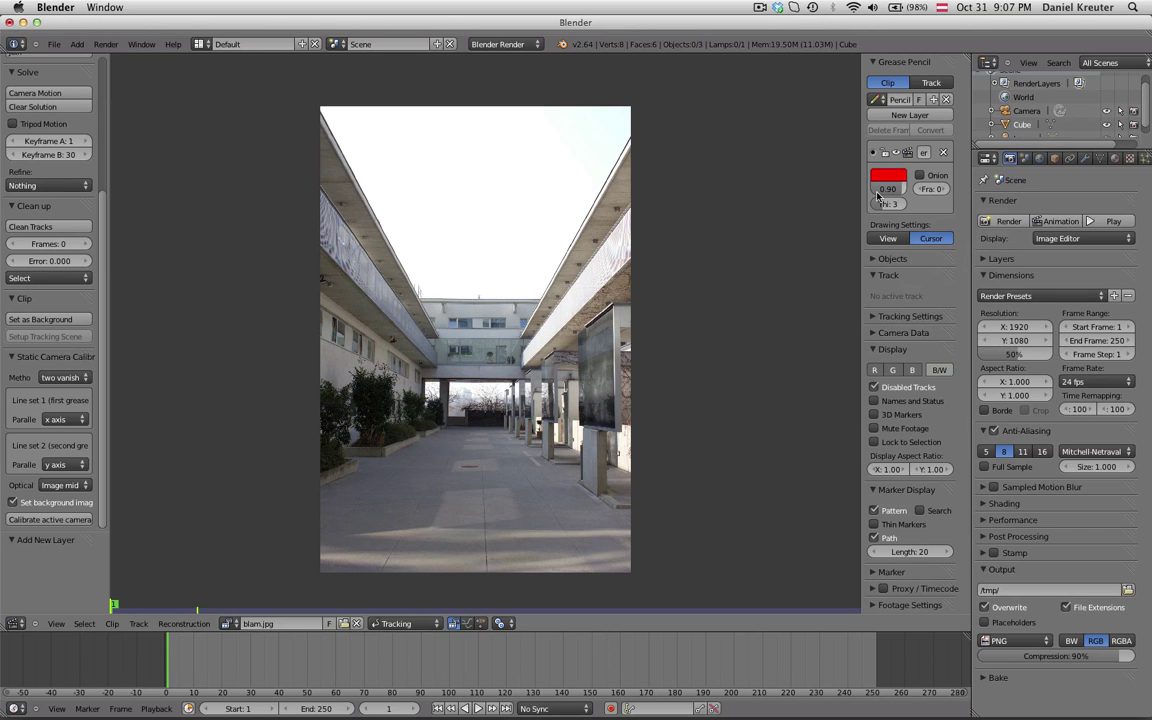
scroll(648, 400, up, 4)
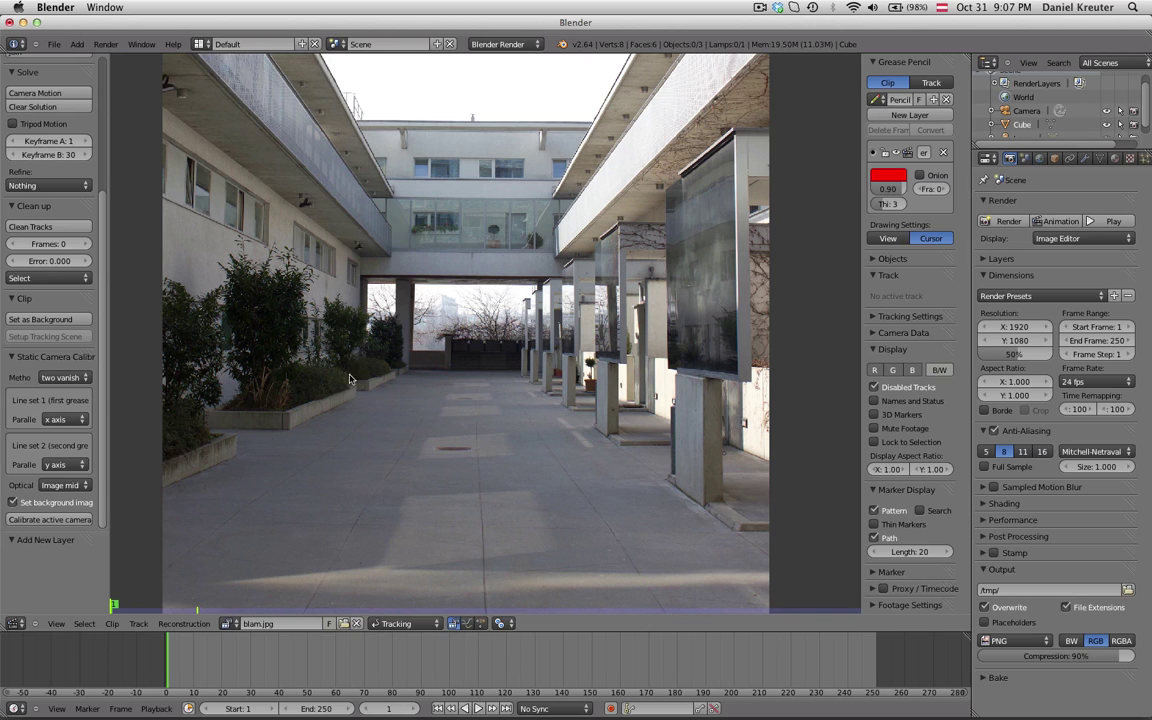
scroll(355, 370, up, 1)
scroll(624, 295, up, 2)
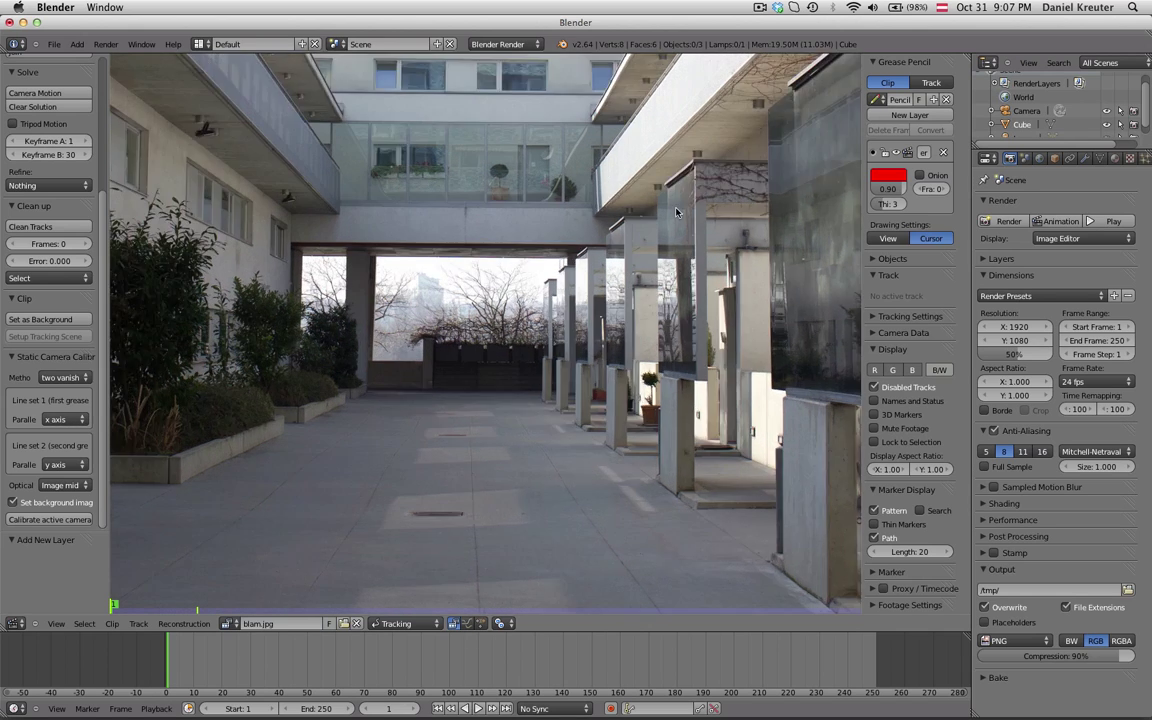
key(d)
click(517, 454)
scroll(517, 446, up, 5)
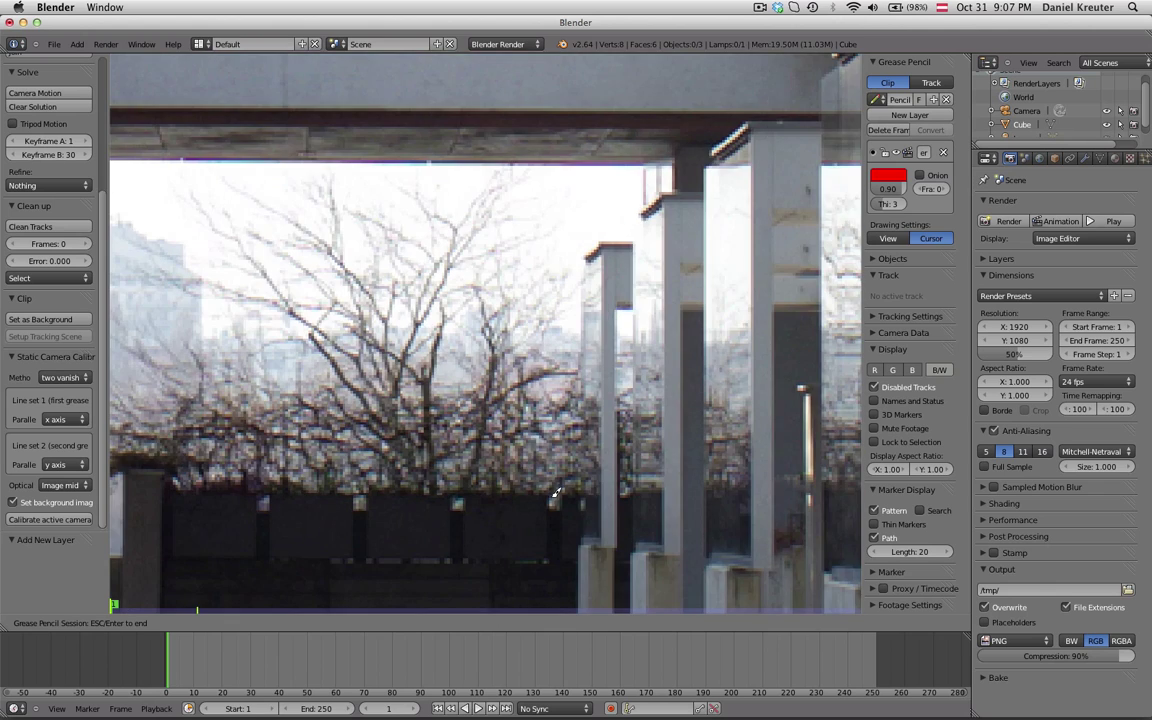
scroll(470, 377, down, 7)
scroll(477, 384, up, 3)
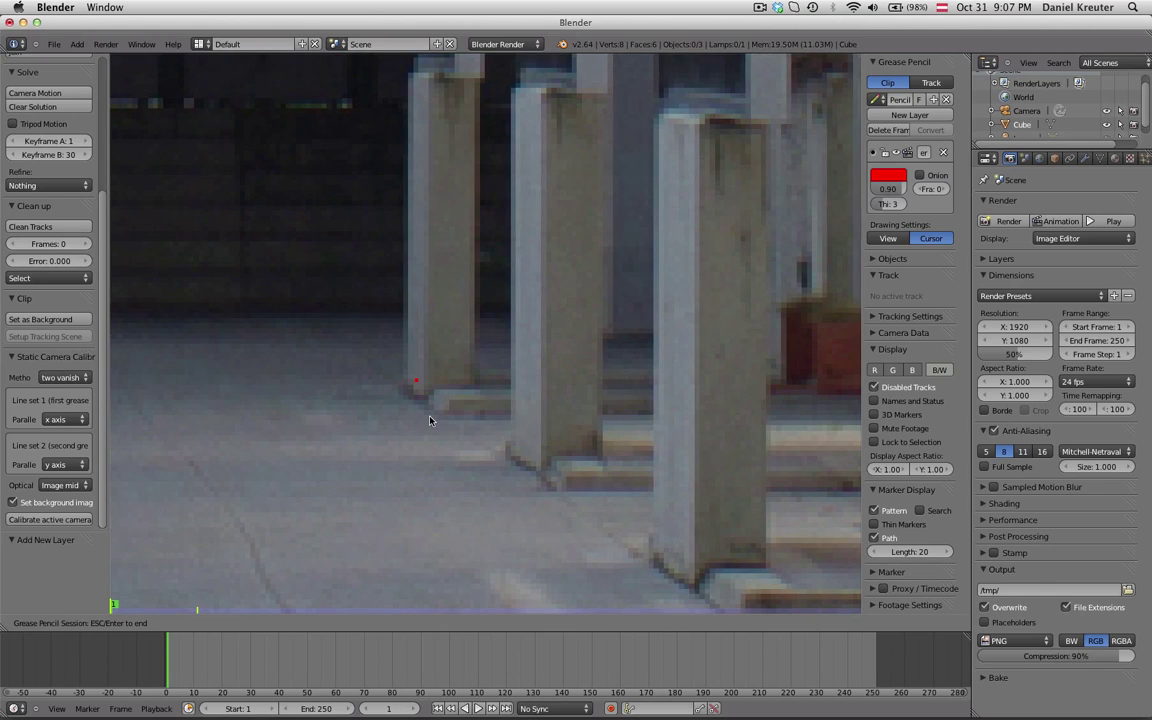
key(ctrl+z)
- Draw a straight red grease pencil line along the pillar bases in the photo, from the farthest pillar to the nearest kerb corner
scroll(515, 450, down, 5)
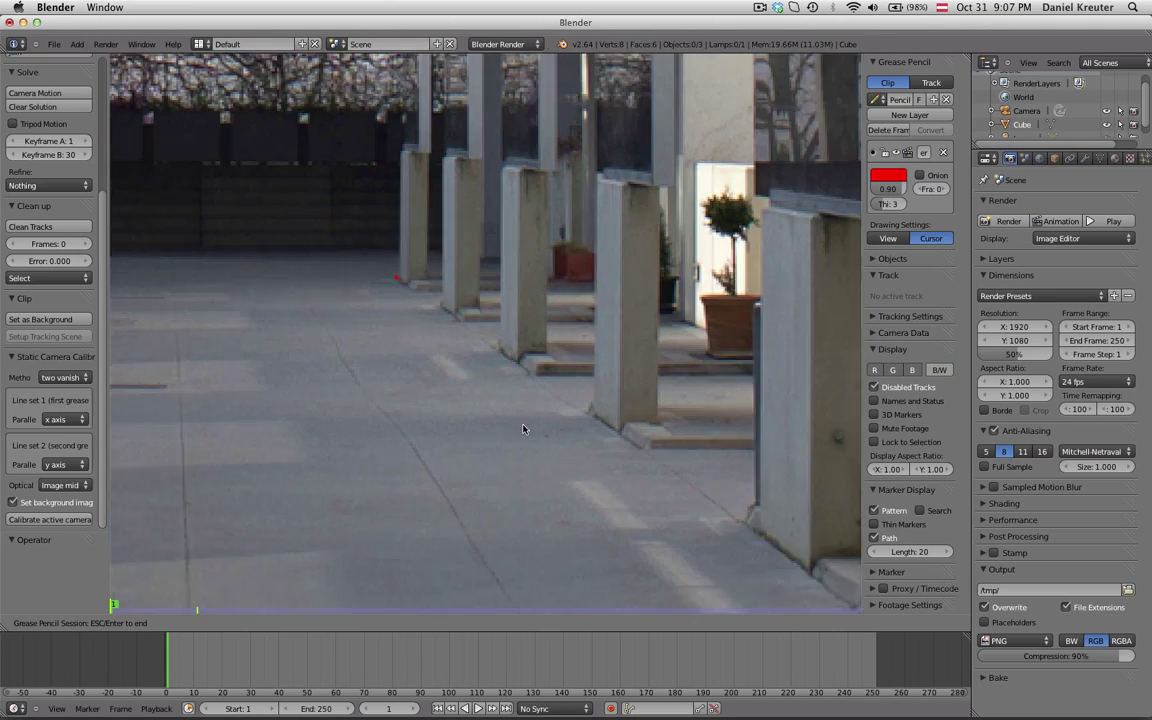
scroll(548, 404, down, 2)
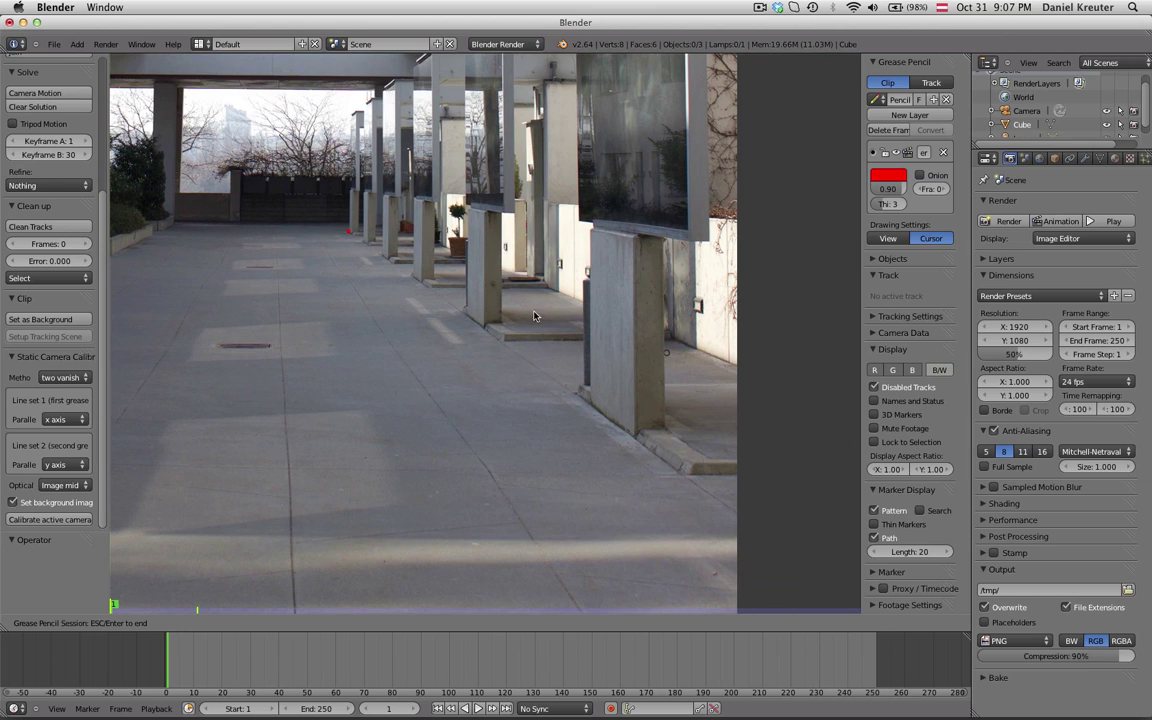
scroll(470, 300, up, 4)
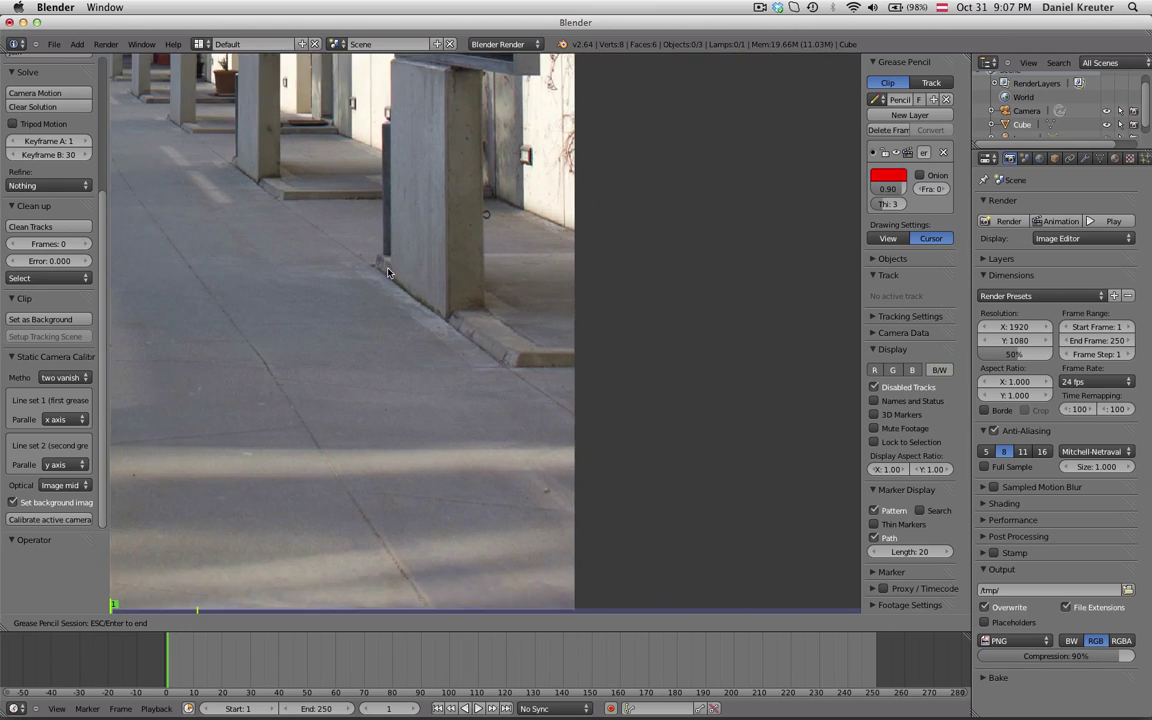
scroll(460, 331, up, 3)
scroll(239, 193, down, 4)
scroll(252, 193, up, 2)
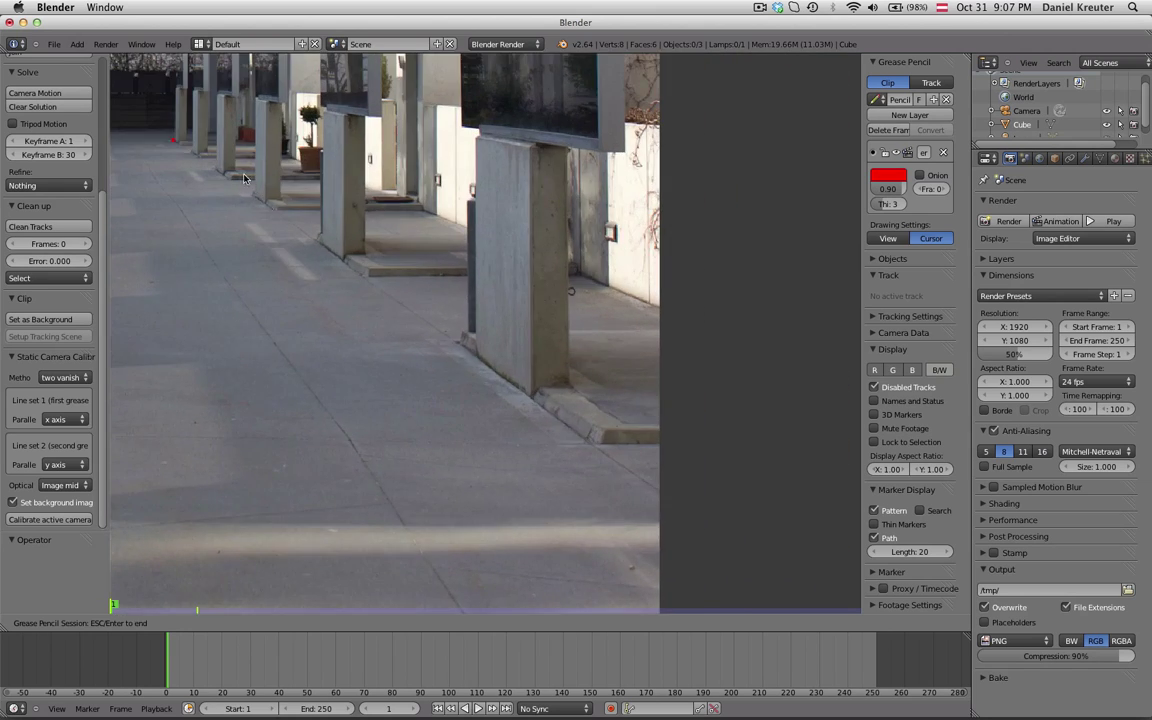
scroll(252, 193, down, 3)
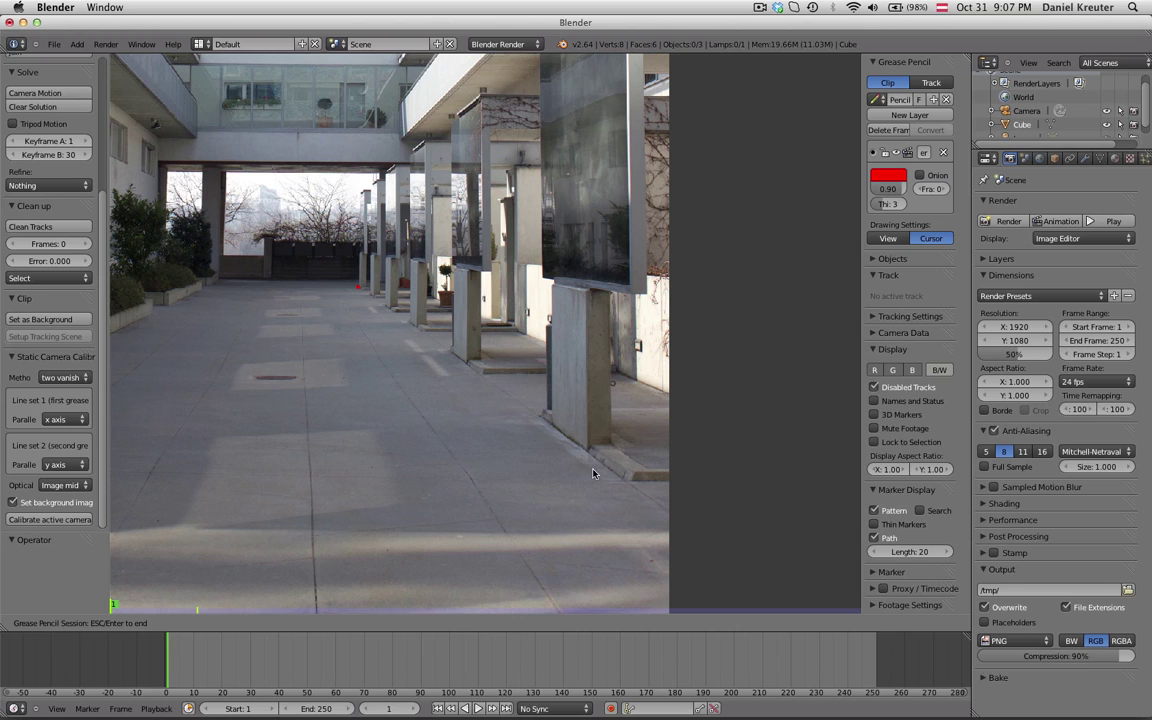
scroll(590, 490, up, 3)
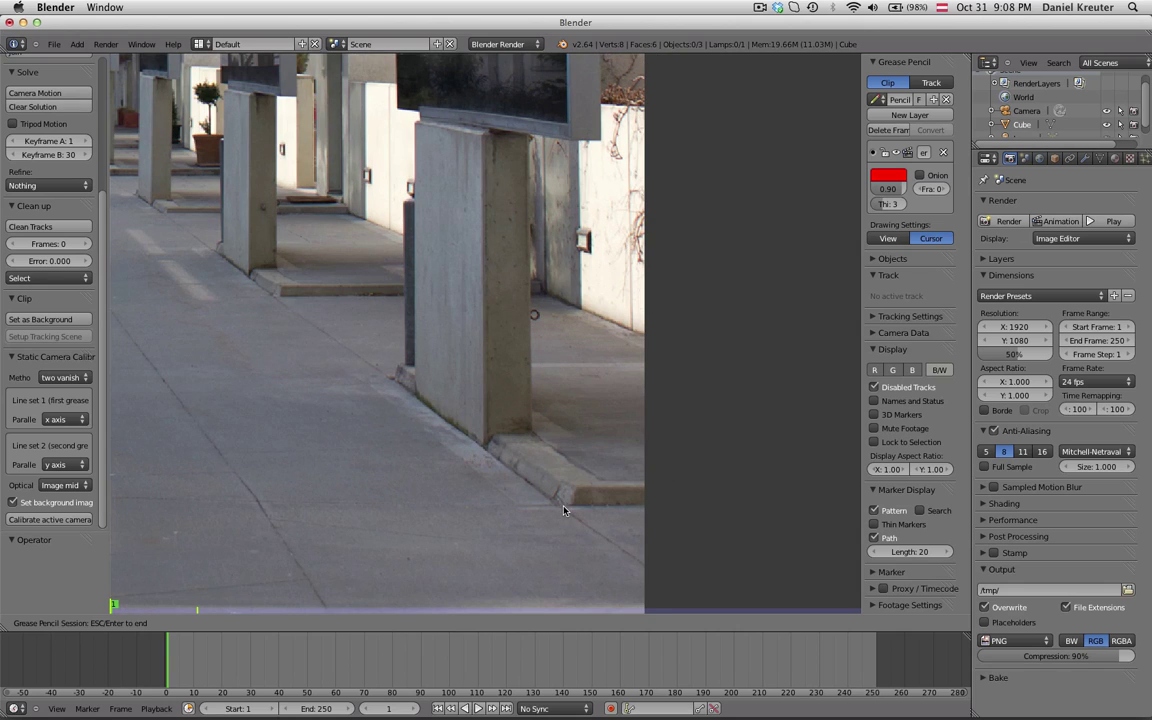
click(563, 507)
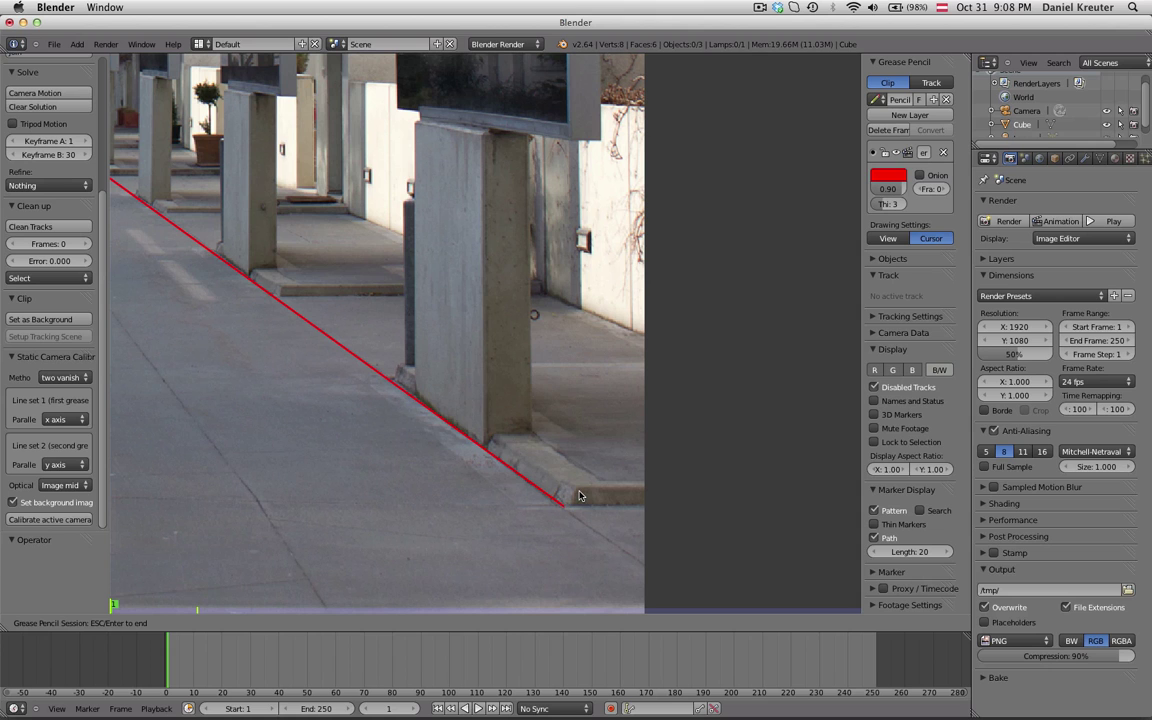
key(Escape)
scroll(504, 481, down, 4)
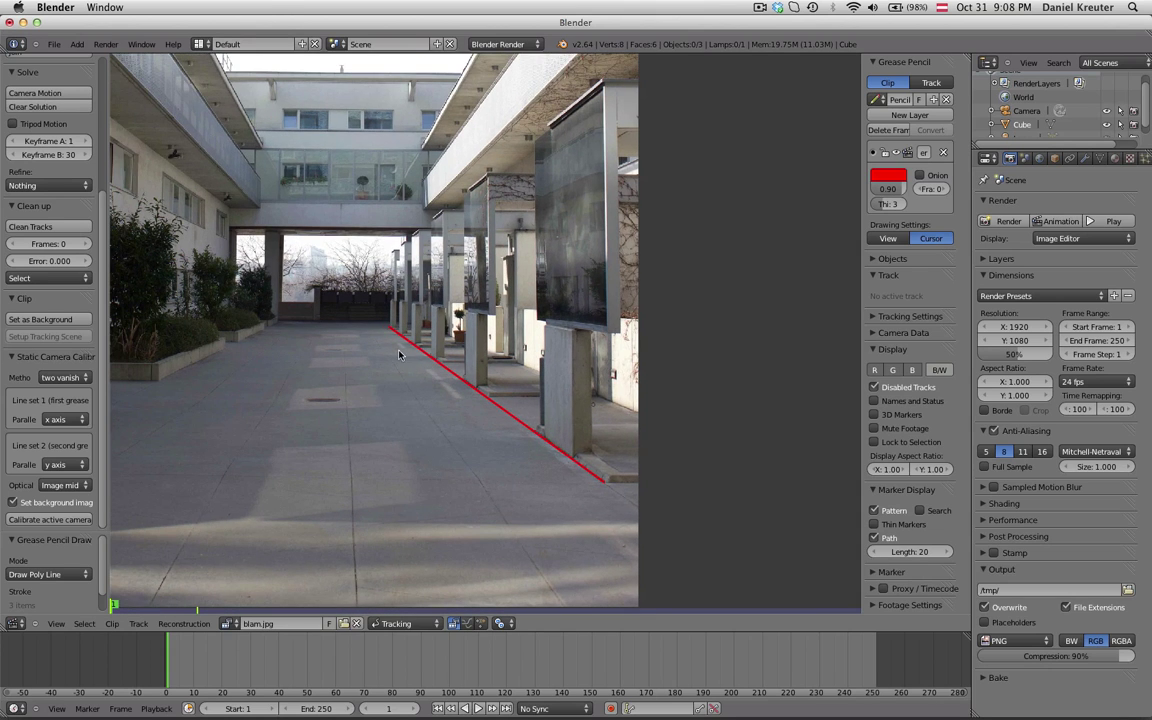
scroll(398, 350, down, 5)
scroll(303, 278, up, 5)
scroll(352, 290, up, 4)
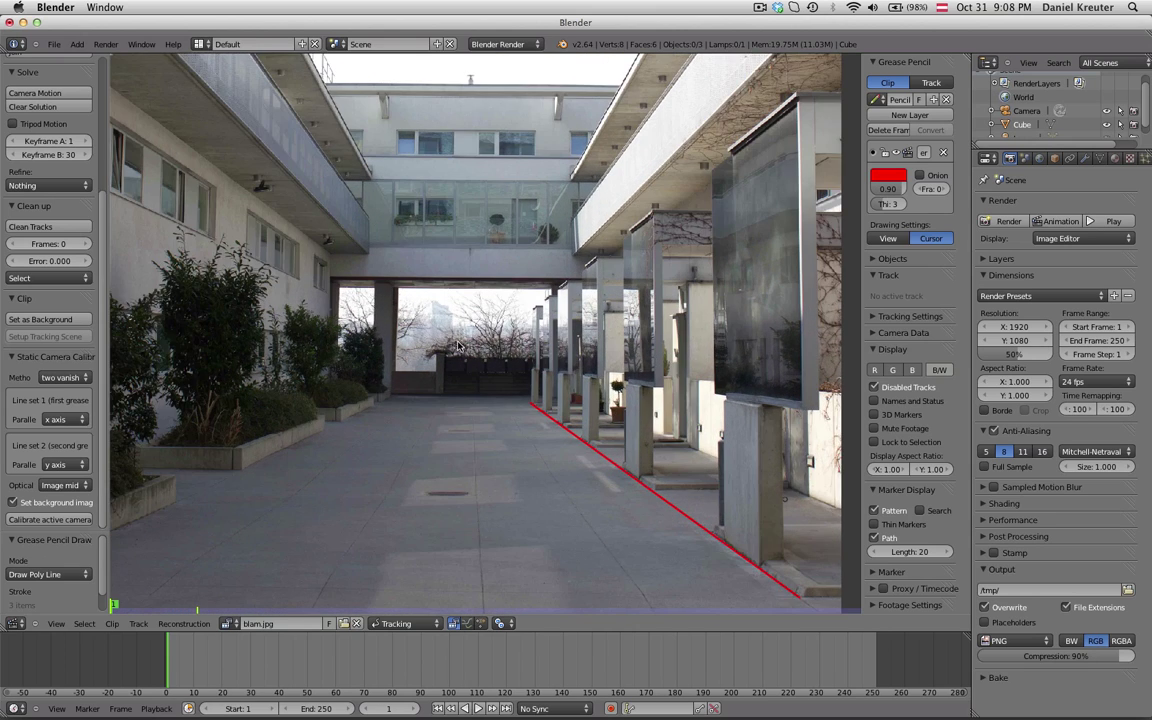
middle_drag(575, 231, 530, 315)
scroll(481, 438, down, 2)
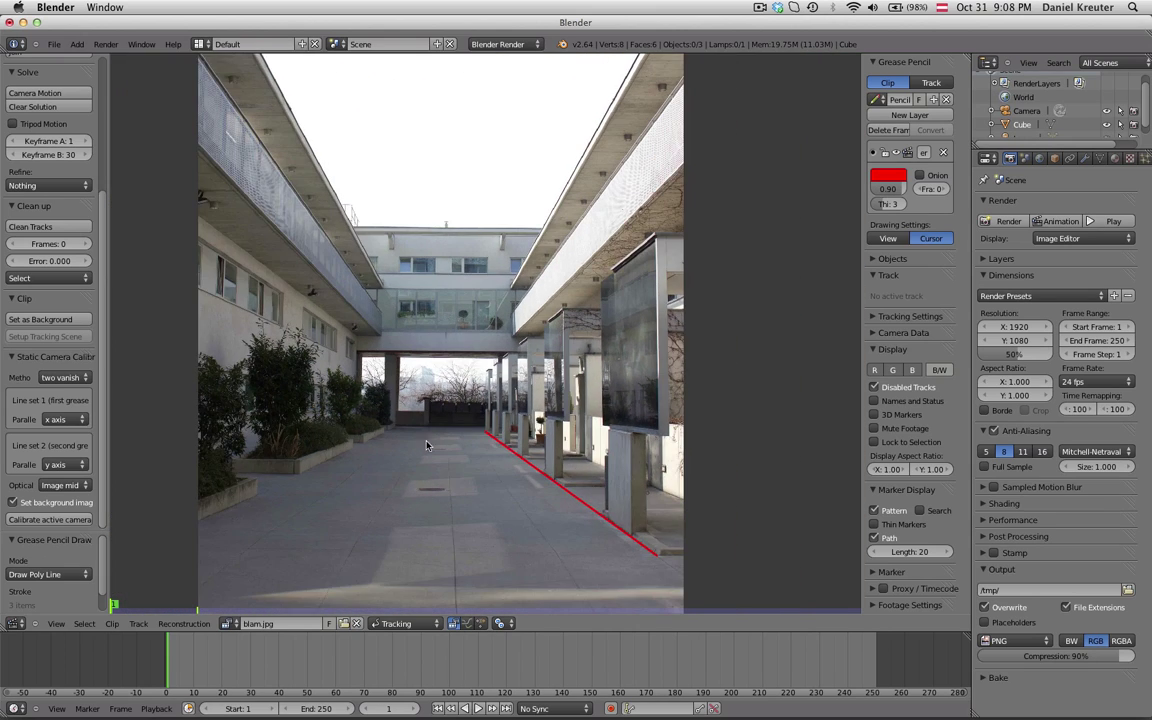
- Examine the roof and balcony edges in the photo for a second long line parallel to the row of pillar bases
scroll(461, 470, up, 1)
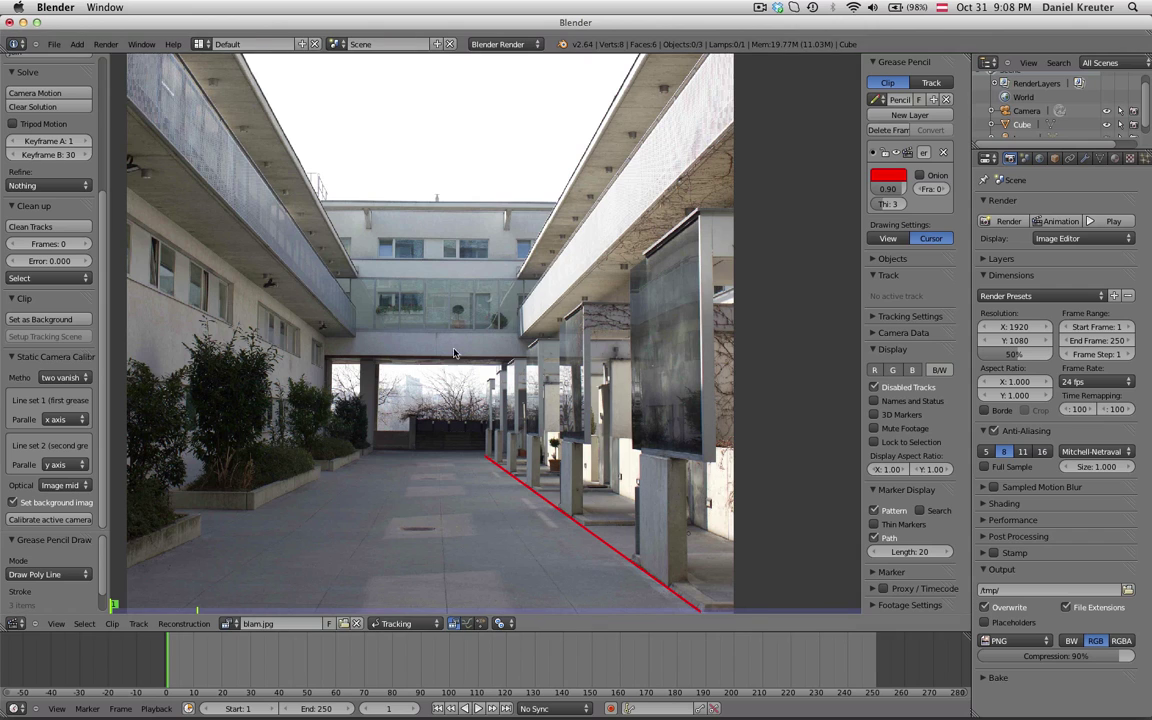
scroll(470, 290, up, 2)
scroll(478, 280, up, 1)
scroll(460, 340, down, 2)
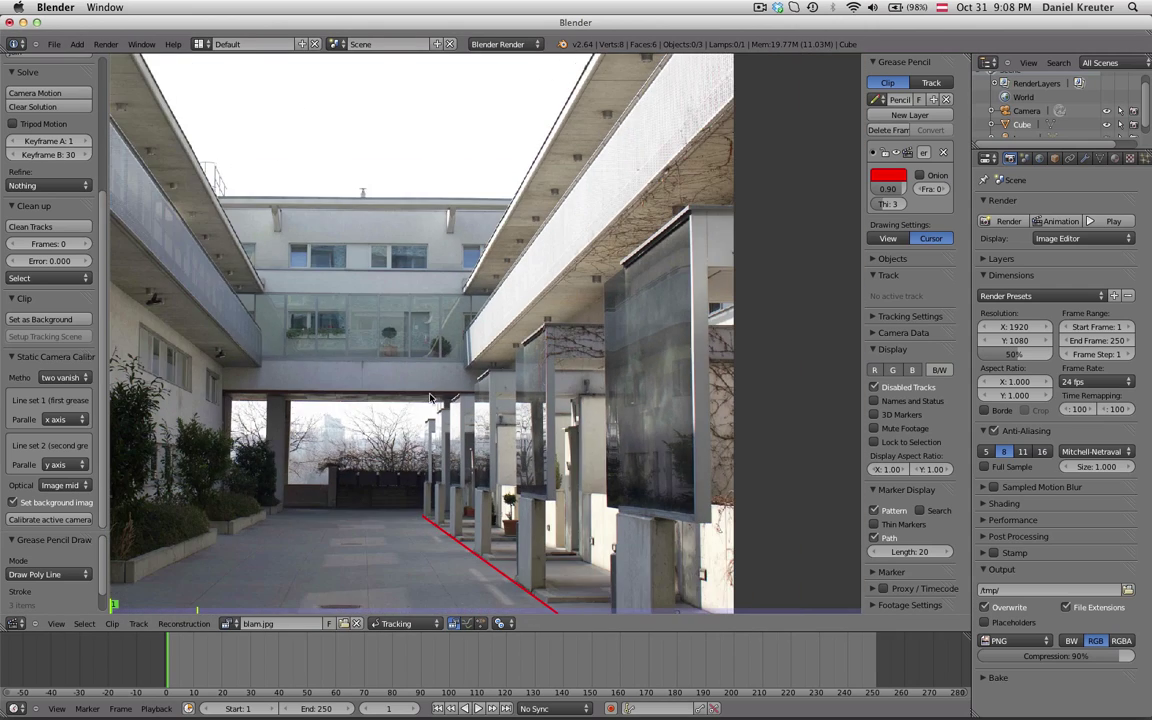
scroll(443, 410, down, 1)
scroll(443, 410, up, 1)
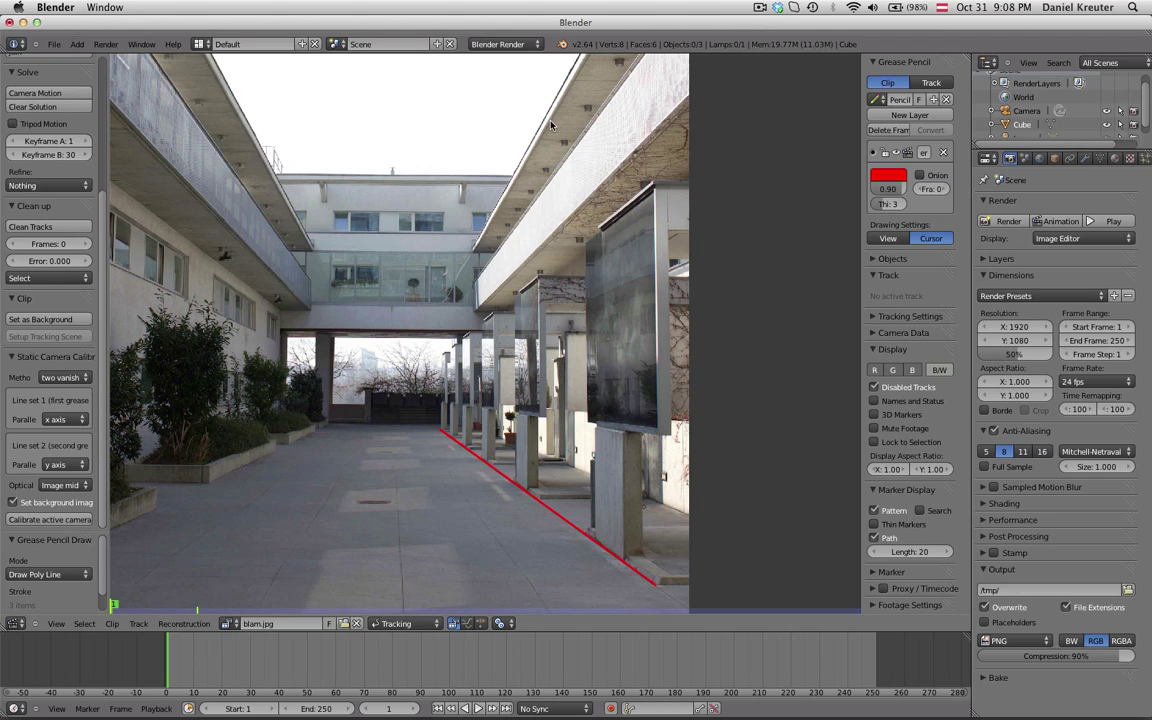
scroll(175, 82, down, 1)
middle_drag(413, 387, 382, 341)
scroll(389, 344, up, 1)
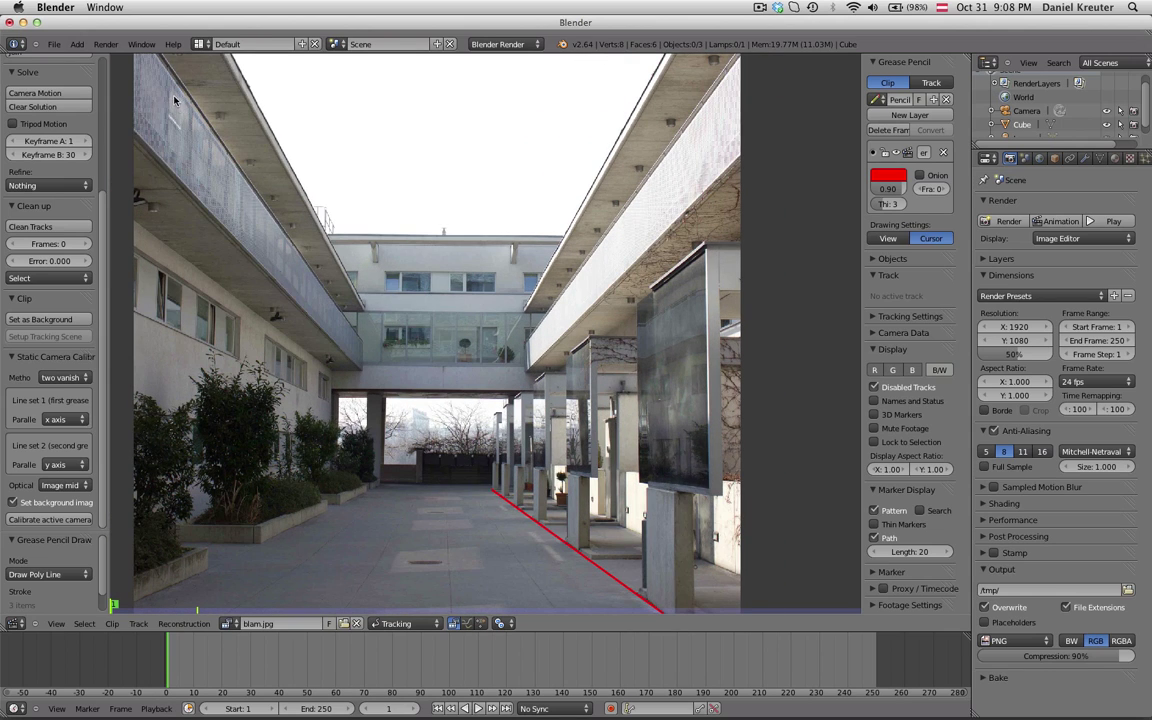
scroll(497, 502, up, 2)
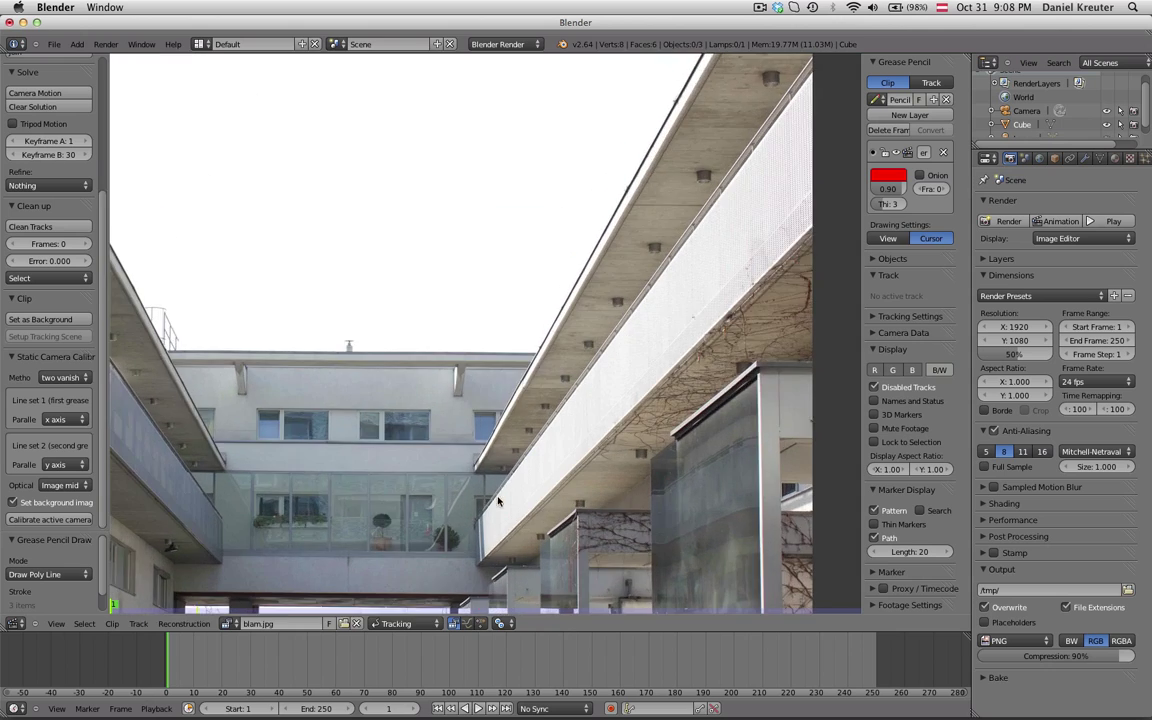
scroll(497, 502, down, 2)
middle_drag(497, 502, 499, 421)
scroll(466, 425, down, 1)
scroll(478, 437, up, 1)
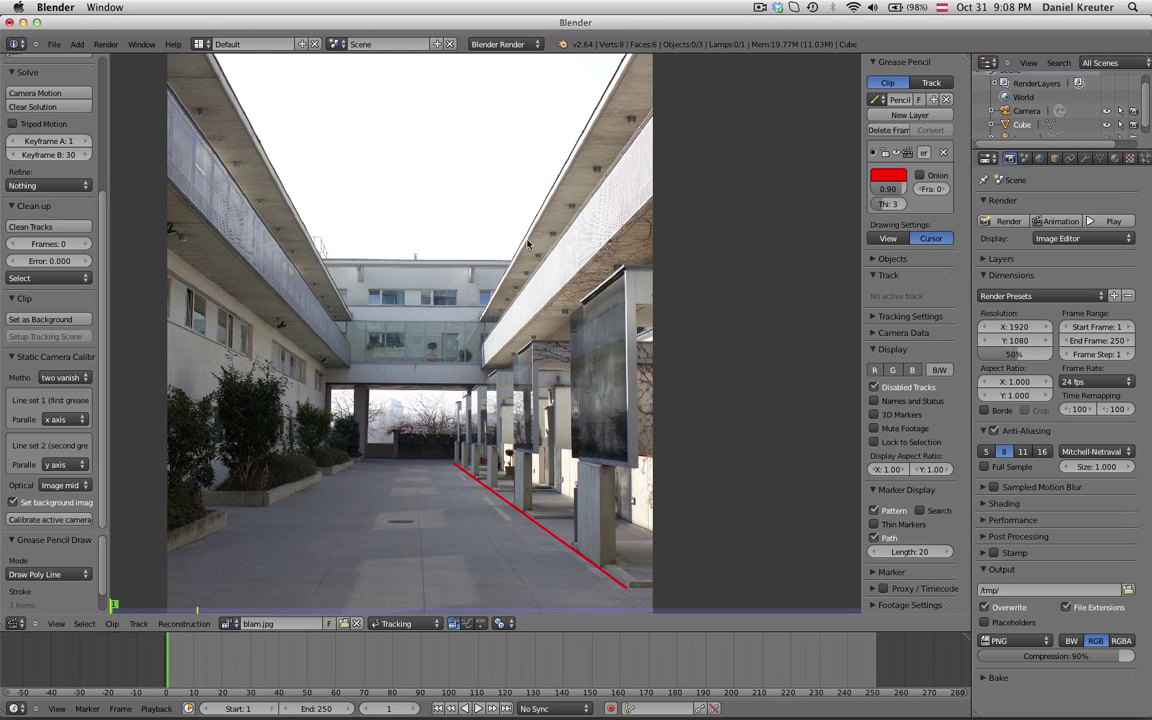
- Draw a second straight red grease pencil line along the right-hand roof's outer edge, from its far corner to the photo's border
scroll(480, 350, up, 2)
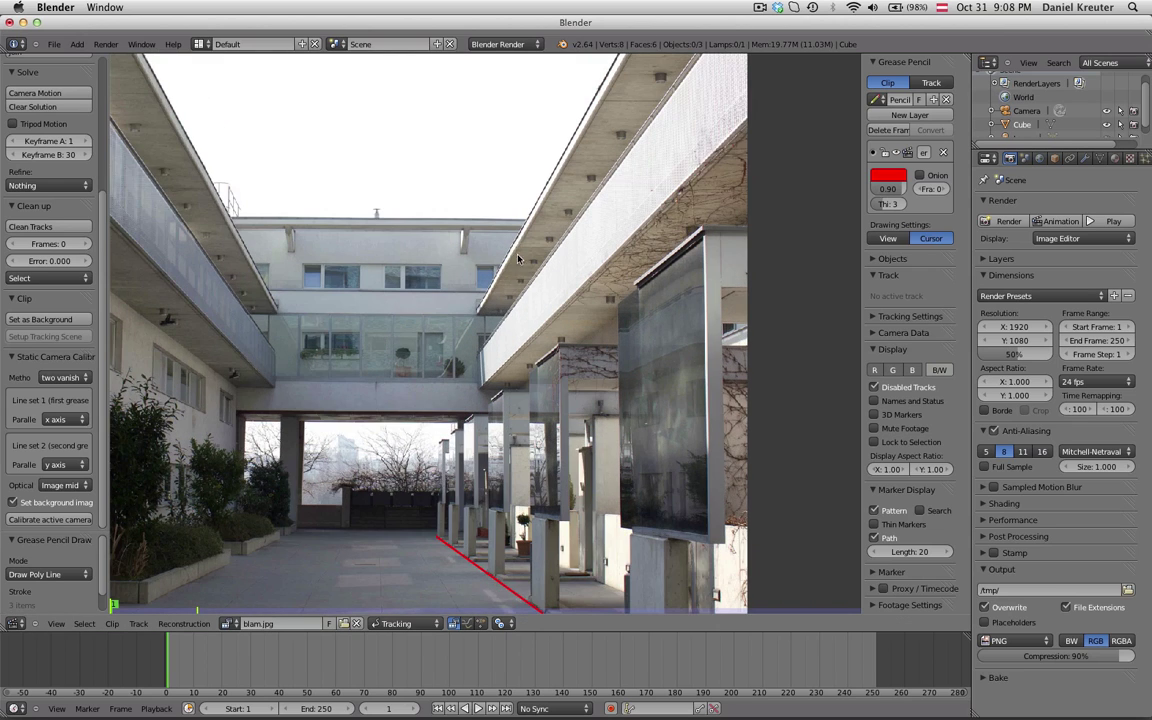
scroll(520, 230, down, 1)
scroll(531, 190, up, 5)
scroll(535, 380, up, 1)
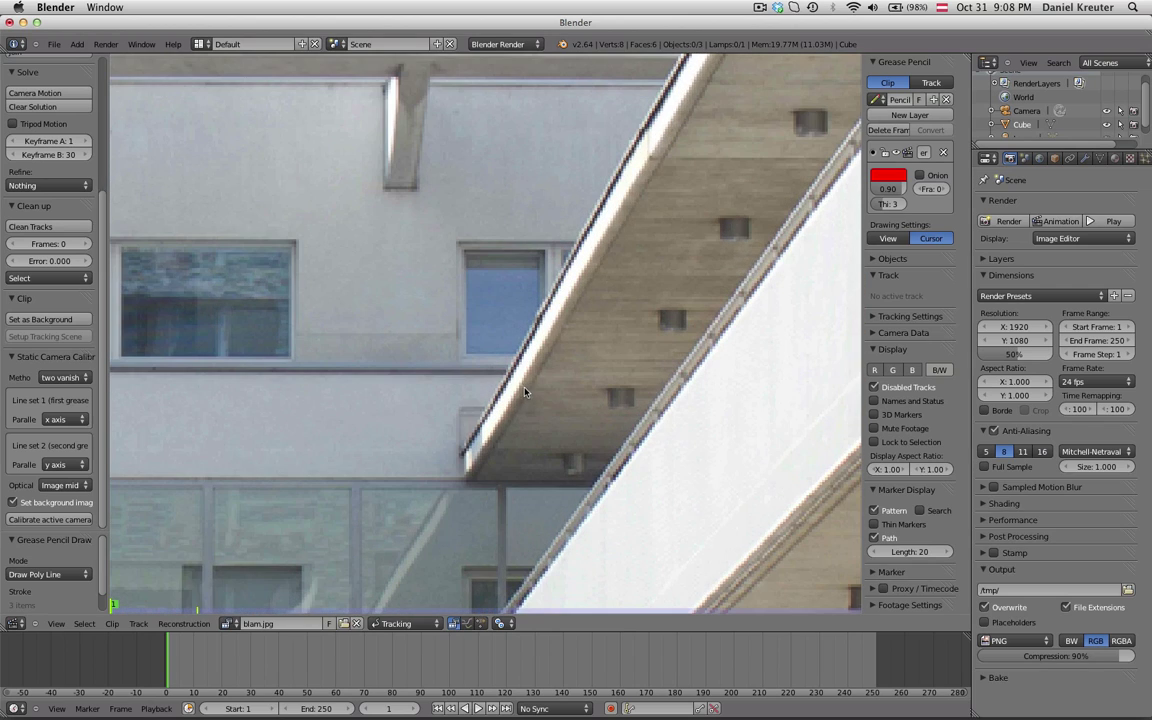
ctrl+right_click(463, 456)
scroll(470, 450, down, 4)
scroll(640, 231, up, 5)
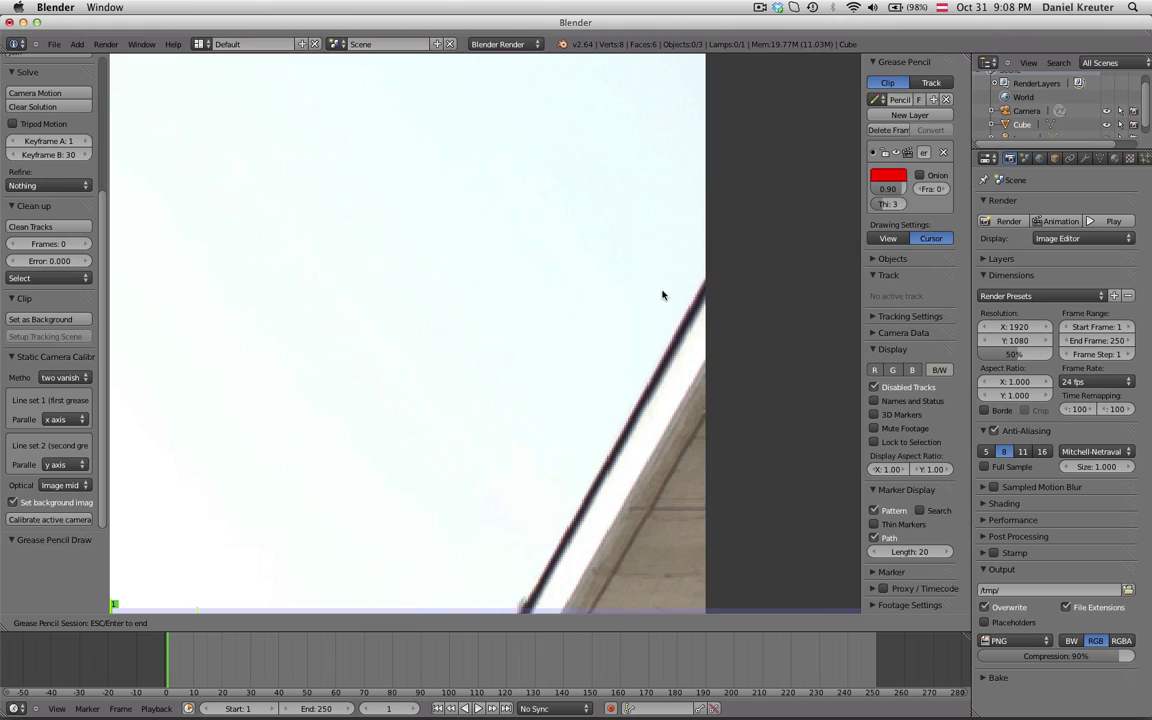
click(703, 287)
scroll(450, 500, down, 5)
middle_drag(398, 542, 441, 386)
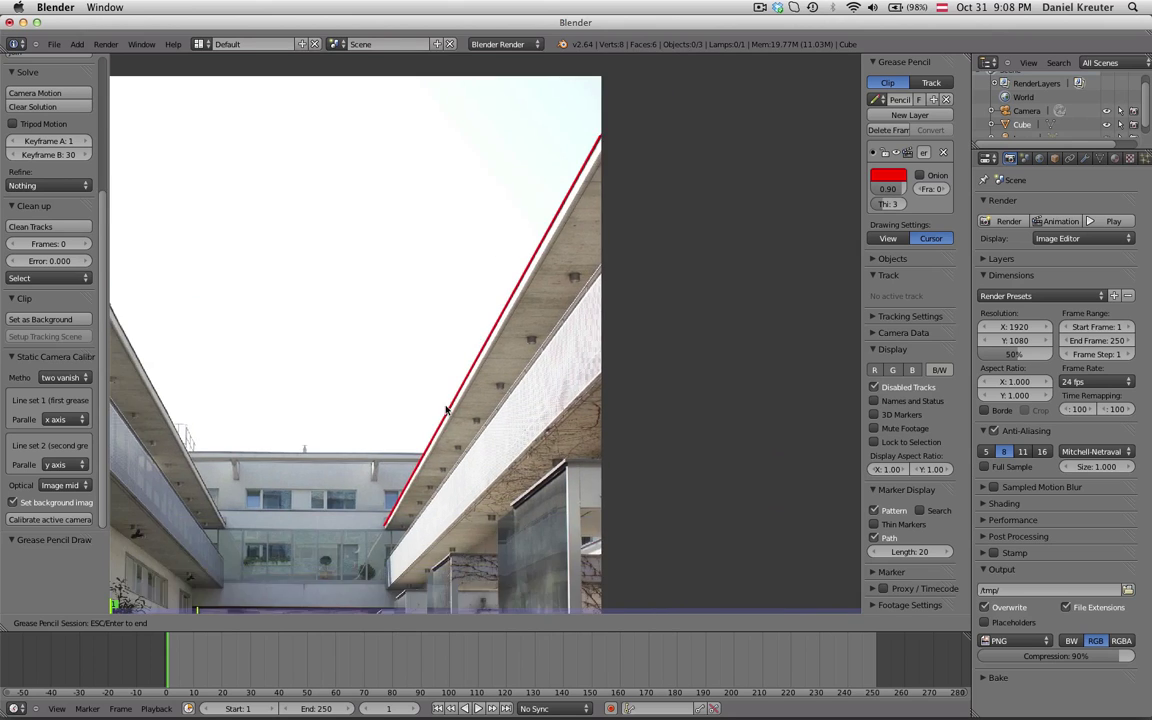
scroll(425, 440, down, 3)
middle_drag(411, 479, 466, 352)
scroll(467, 354, up, 1)
scroll(482, 372, up, 2)
scroll(482, 340, down, 2)
scroll(555, 138, up, 1)
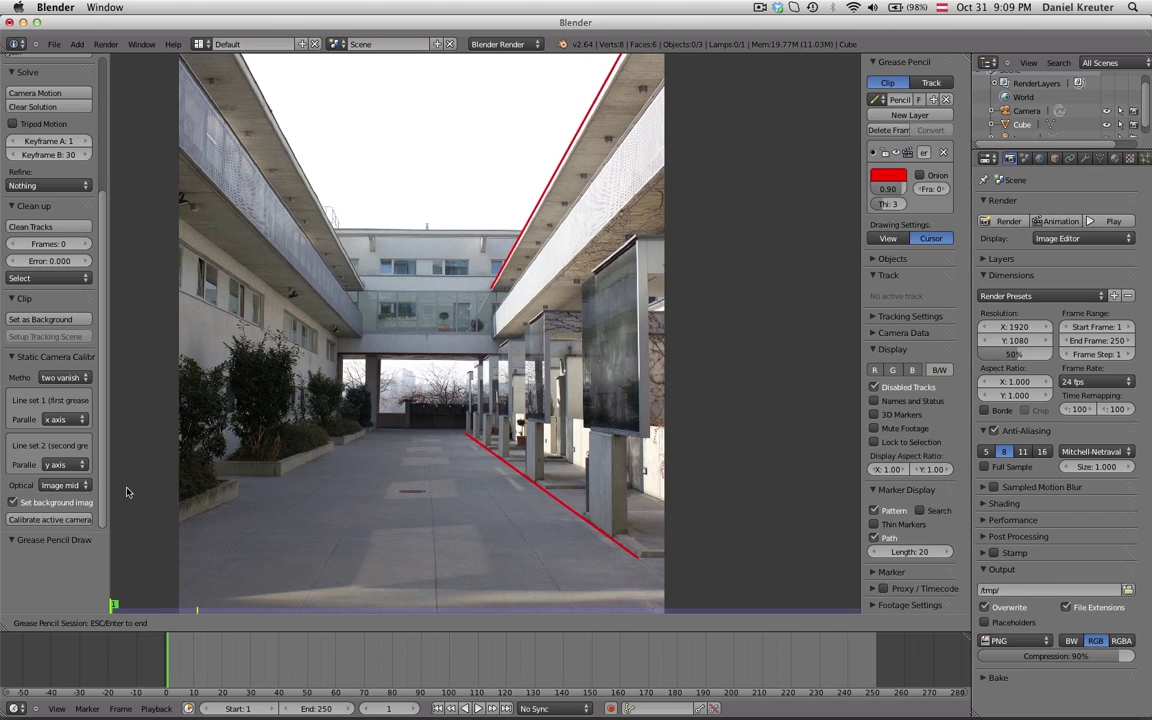
key(Escape)
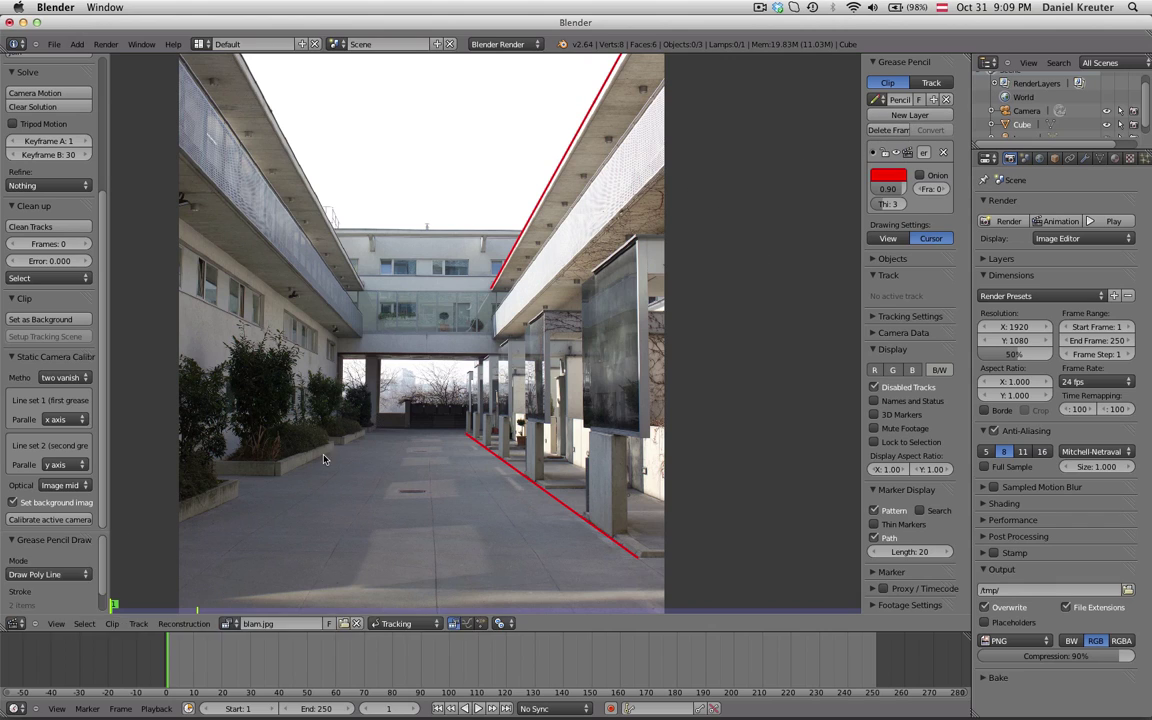
- Add a second grease pencil layer and set its color to blue
click(885, 115)
click(880, 250)
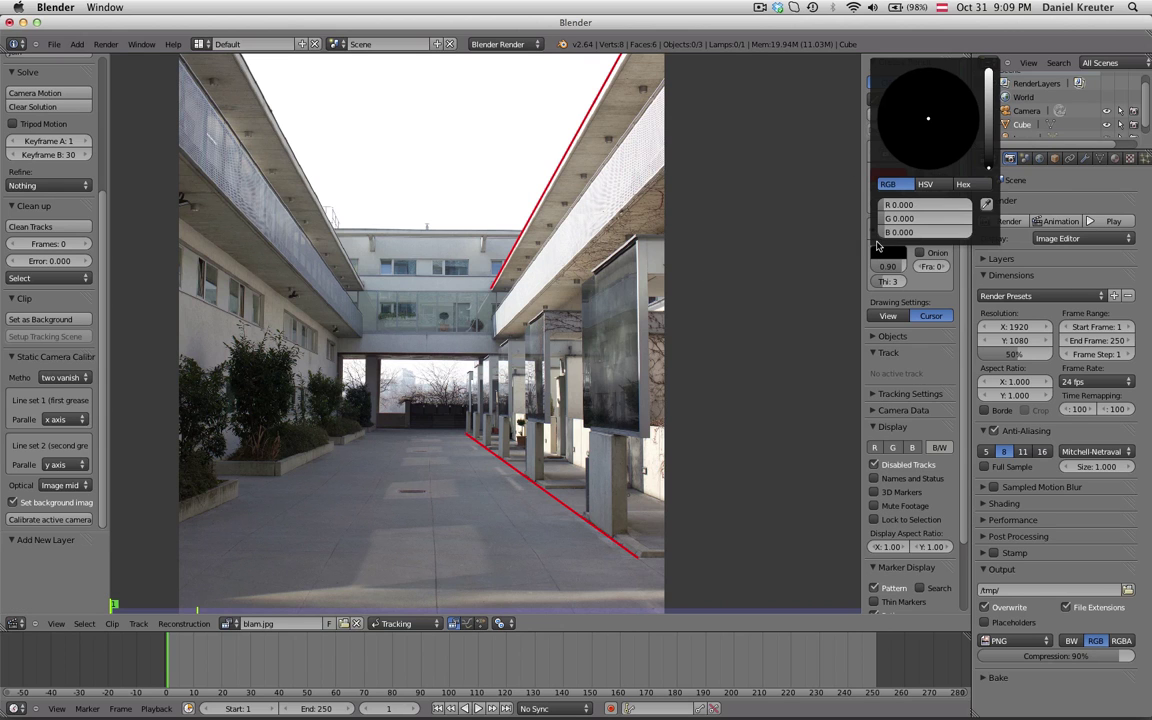
drag(882, 233, 1067, 221)
- Examine the rear facade, the passage and the planters in the photo for straight edges suitable for the second line set
scroll(517, 428, up, 1)
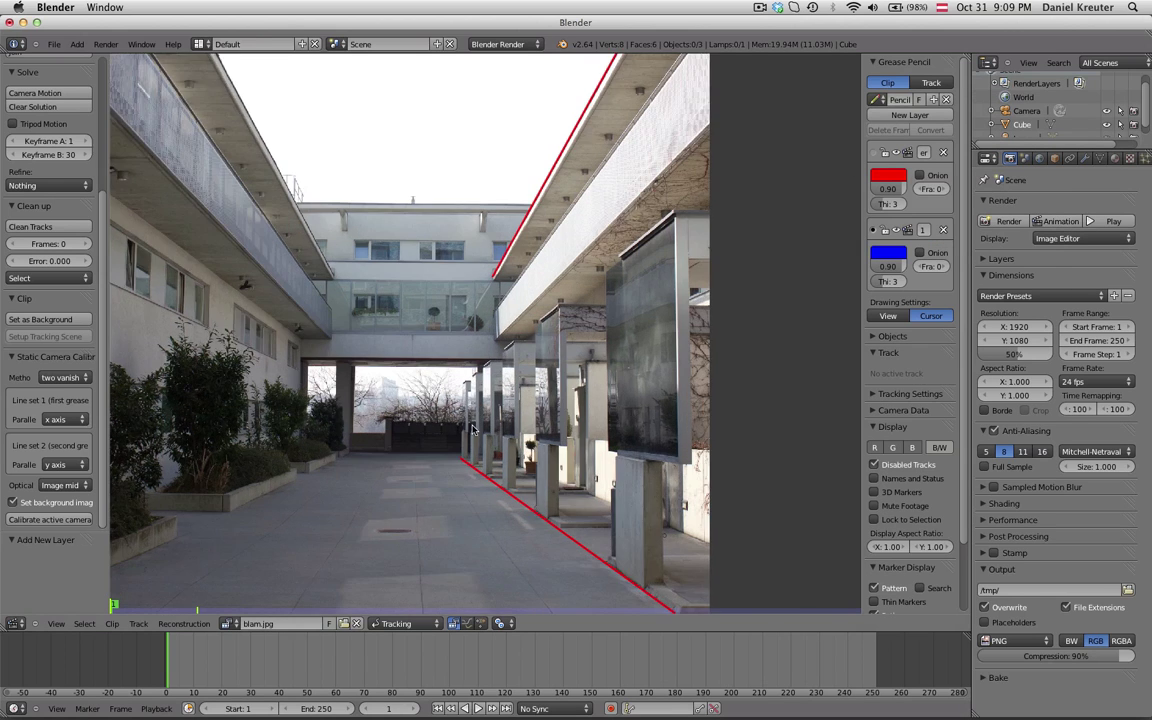
scroll(518, 430, up, 1)
middle_drag(518, 430, 652, 405)
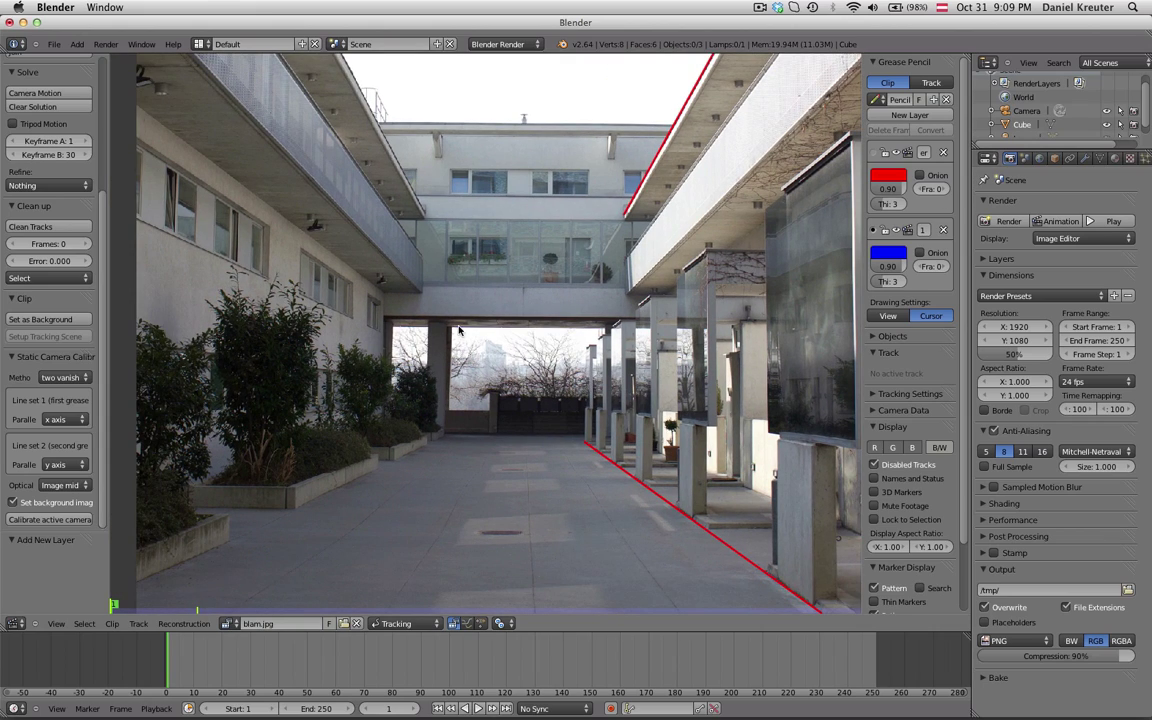
scroll(463, 329, up, 3)
middle_drag(435, 278, 548, 244)
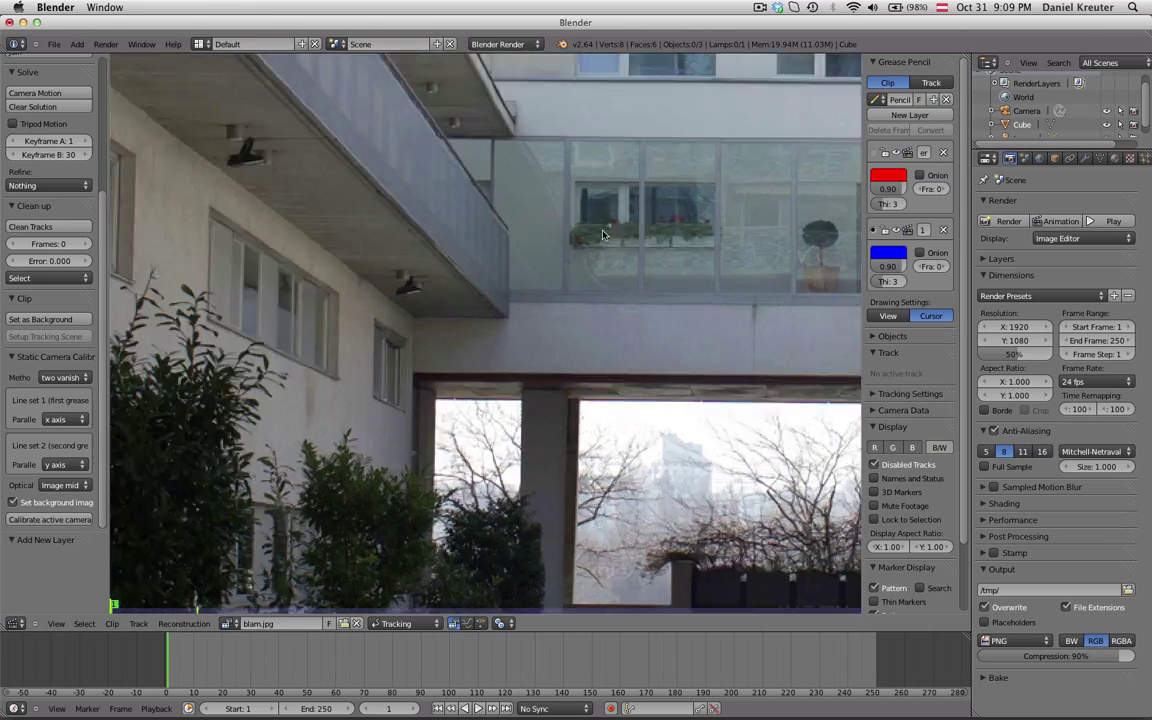
scroll(597, 233, down, 3)
scroll(548, 341, up, 2)
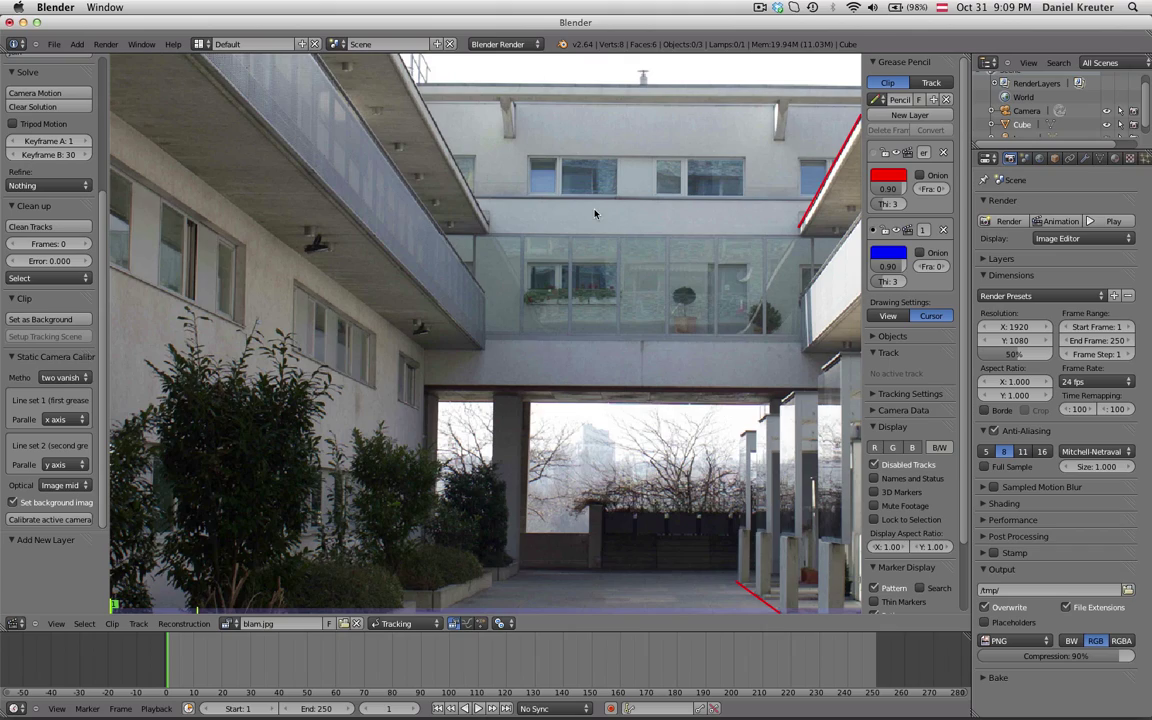
scroll(563, 297, up, 2)
scroll(563, 297, down, 5)
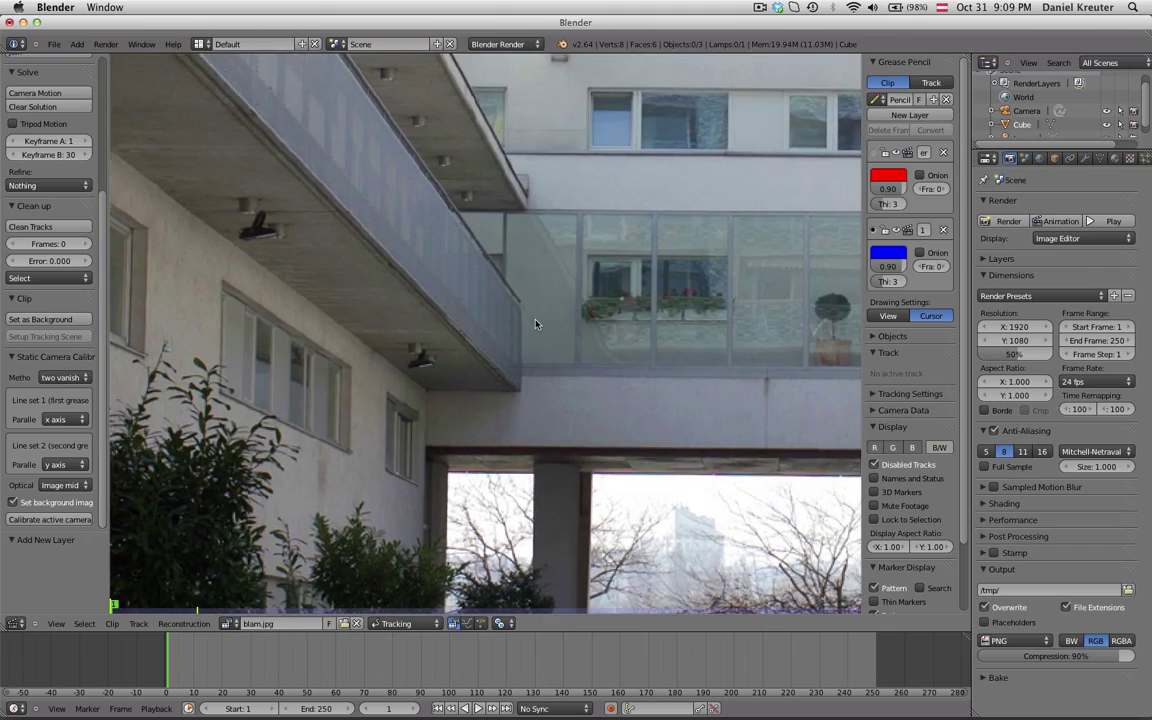
scroll(531, 249, down, 1)
scroll(457, 342, up, 3)
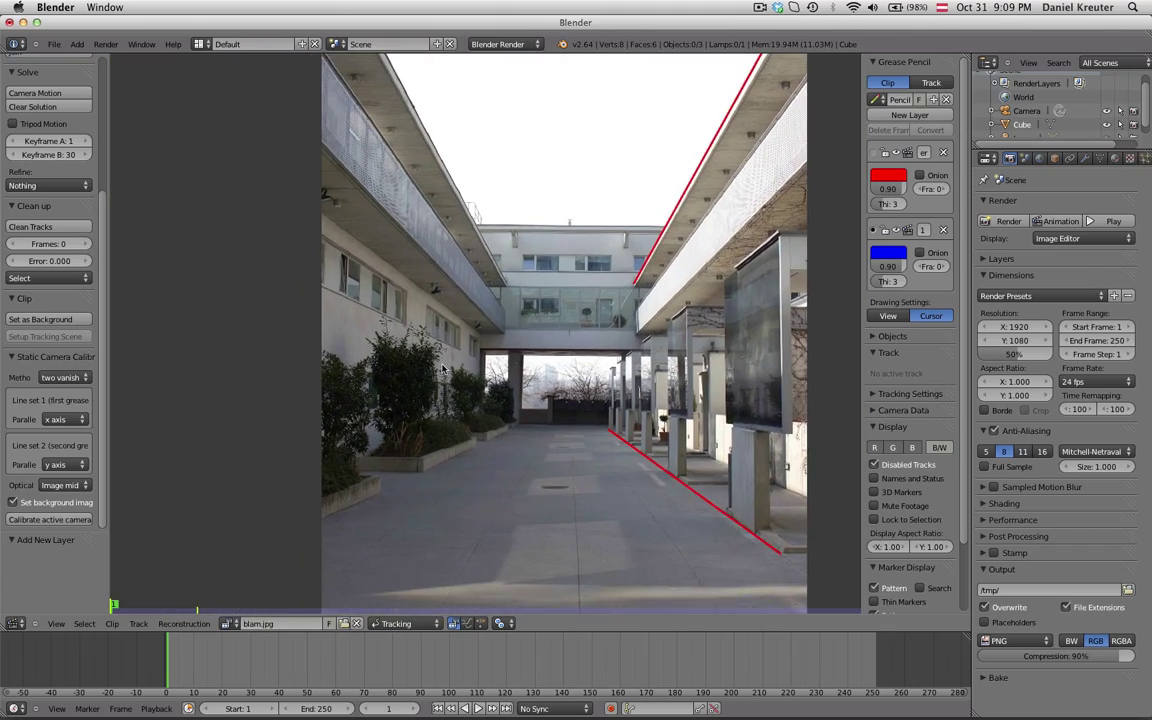
scroll(465, 363, up, 4)
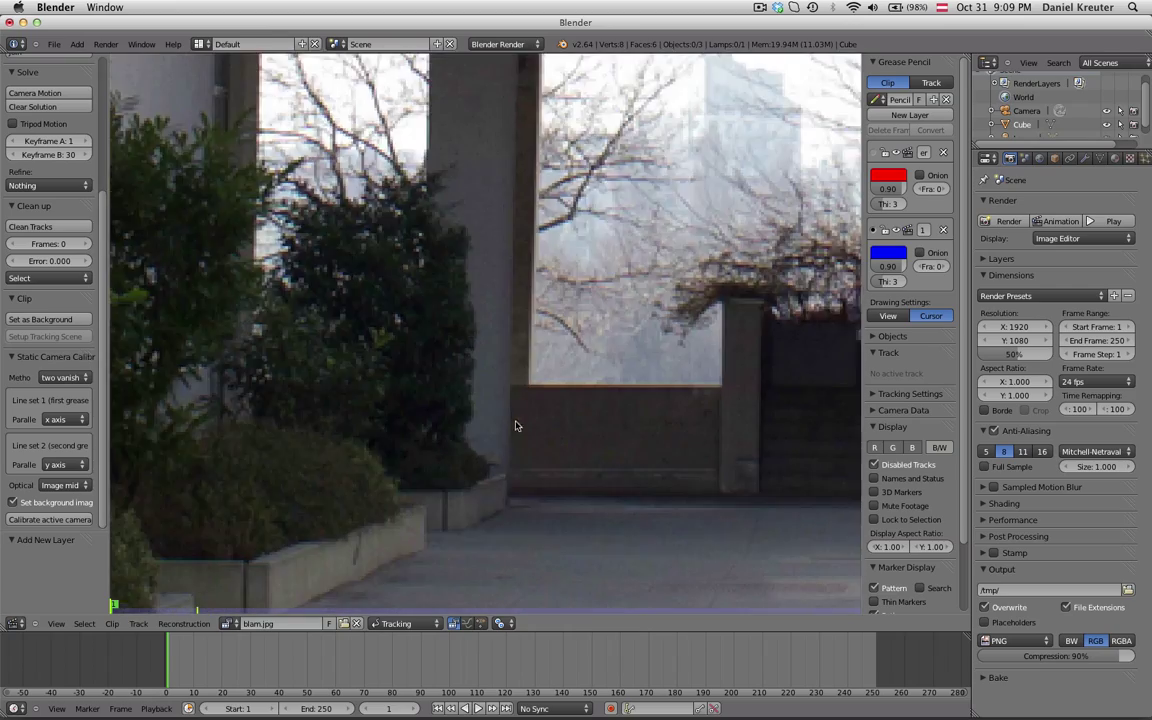
scroll(516, 362, down, 2)
scroll(516, 362, down, 3)
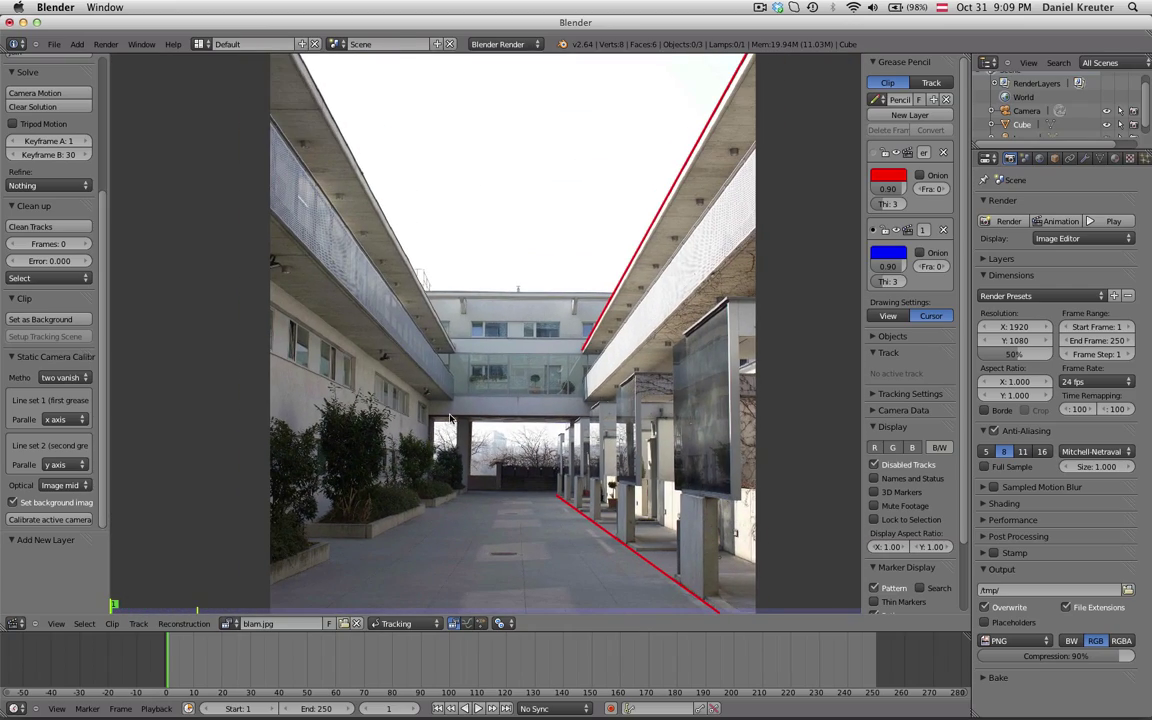
- Draw a vertical blue grease pencil line along the passage pillar's edge, from its base up to the ceiling
scroll(449, 229, up, 5)
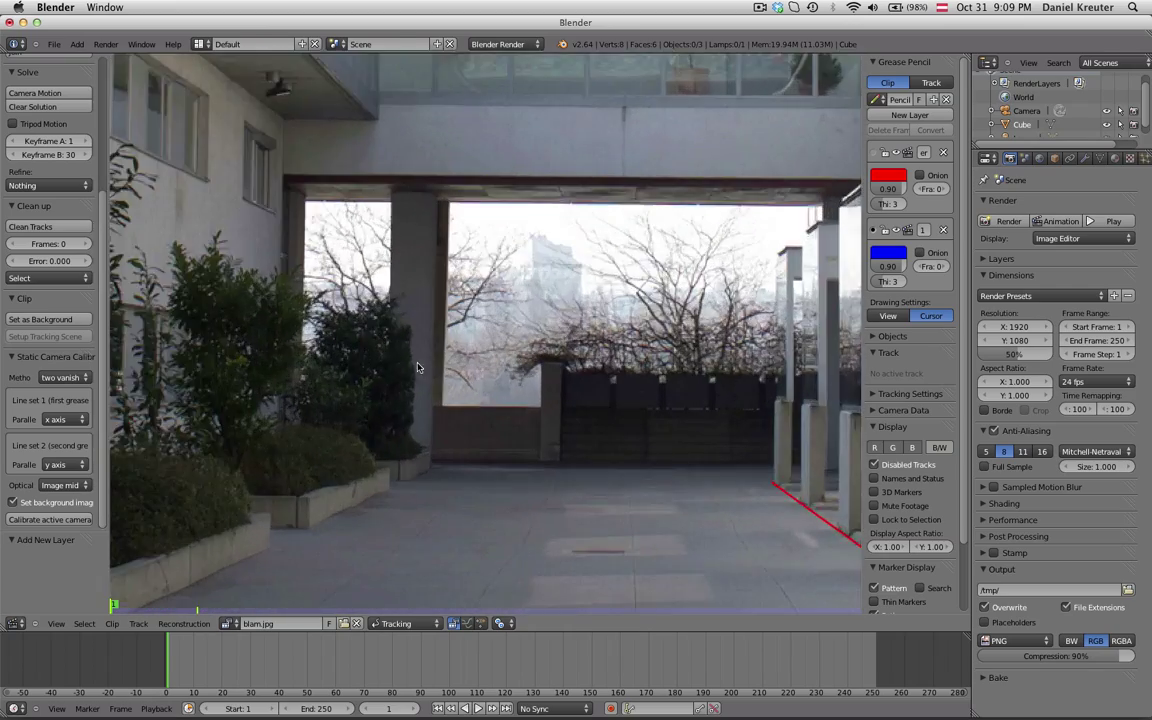
scroll(442, 347, up, 2)
scroll(419, 489, up, 2)
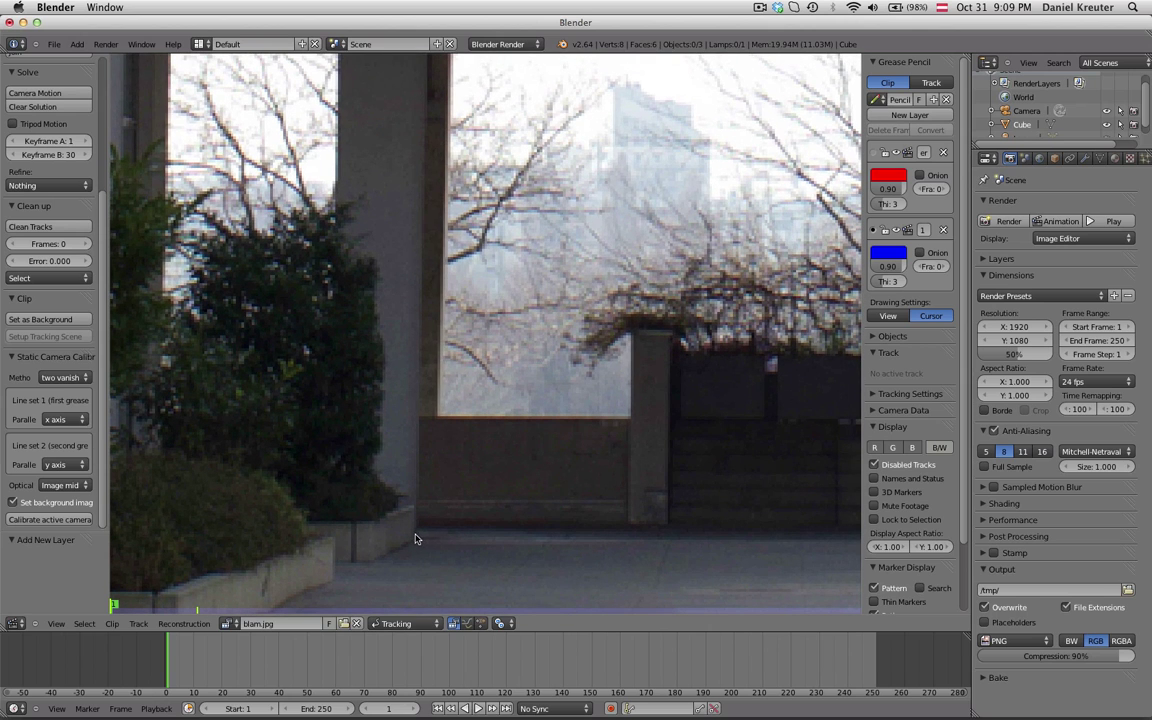
ctrl+right_click(416, 539)
scroll(471, 257, up, 5)
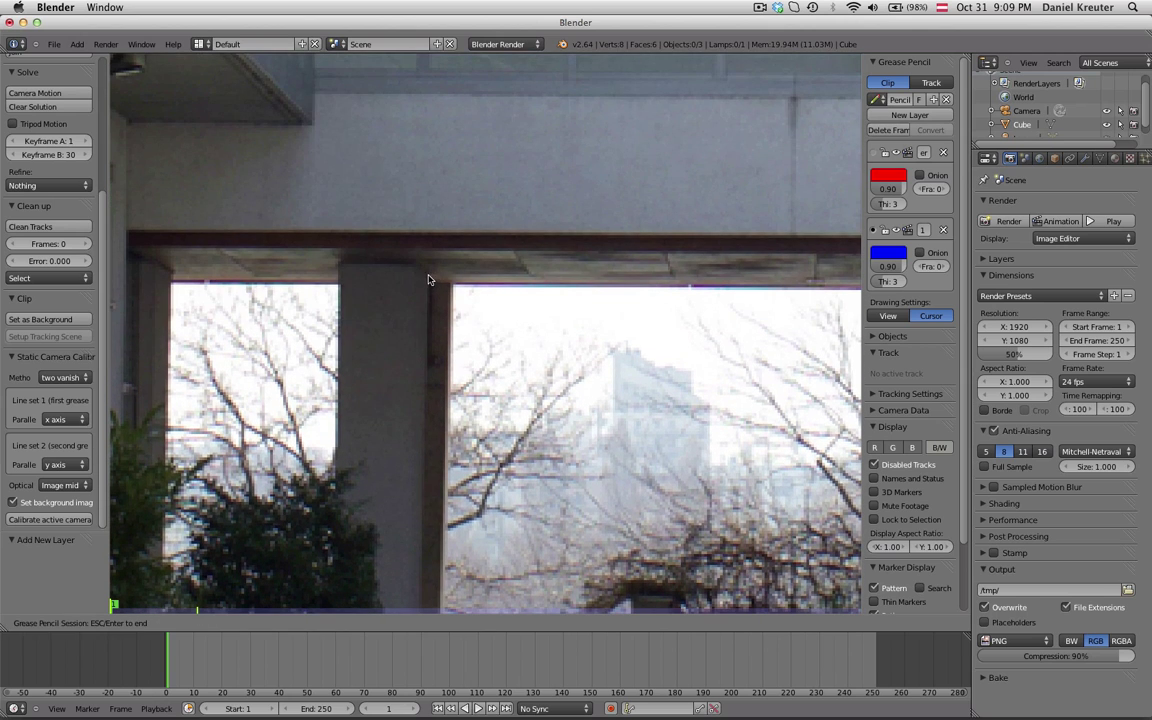
scroll(436, 340, down, 5)
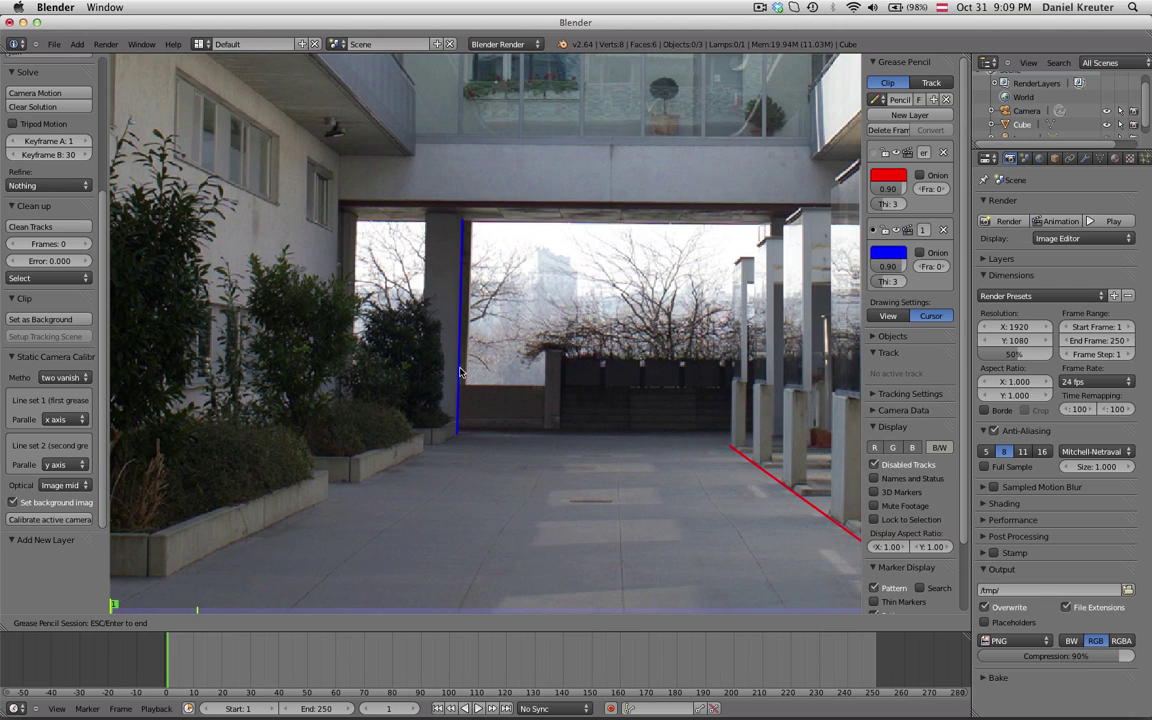
scroll(461, 361, down, 3)
middle_drag(831, 162, 584, 244)
scroll(584, 200, up, 1)
middle_drag(592, 172, 495, 191)
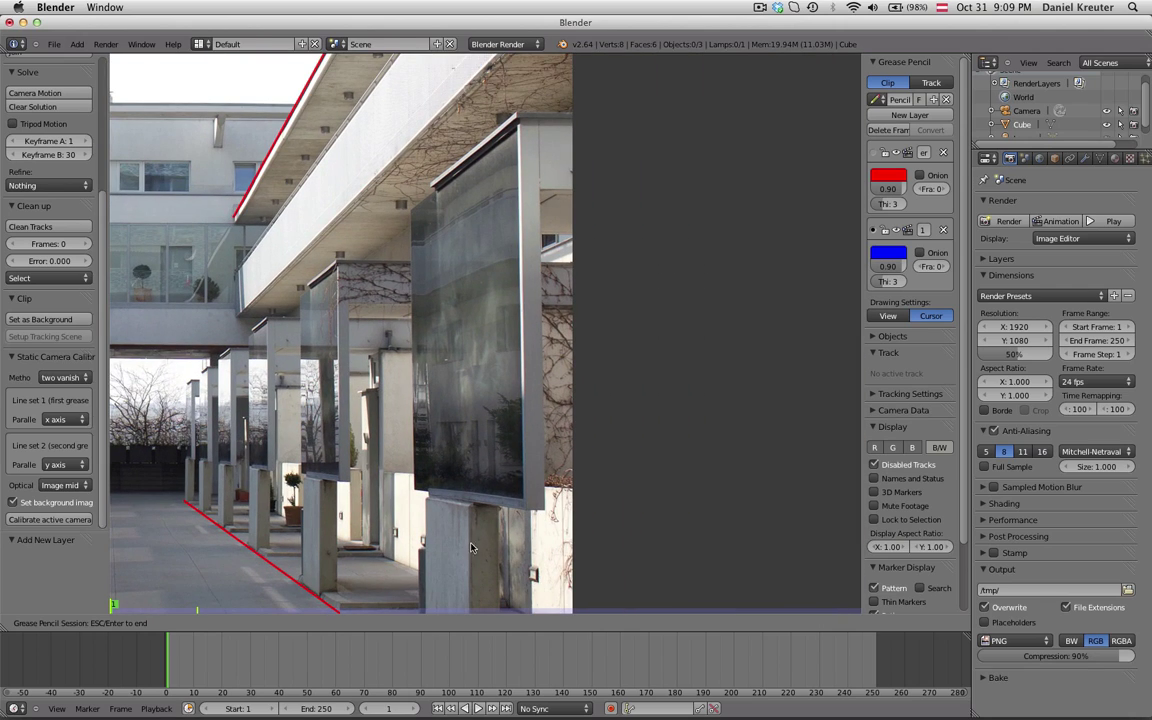
key(Escape)
- Draw a second vertical blue line along the nearest display panel's outer frame edge, from its lower corner up to the cap
scroll(524, 419, up, 2)
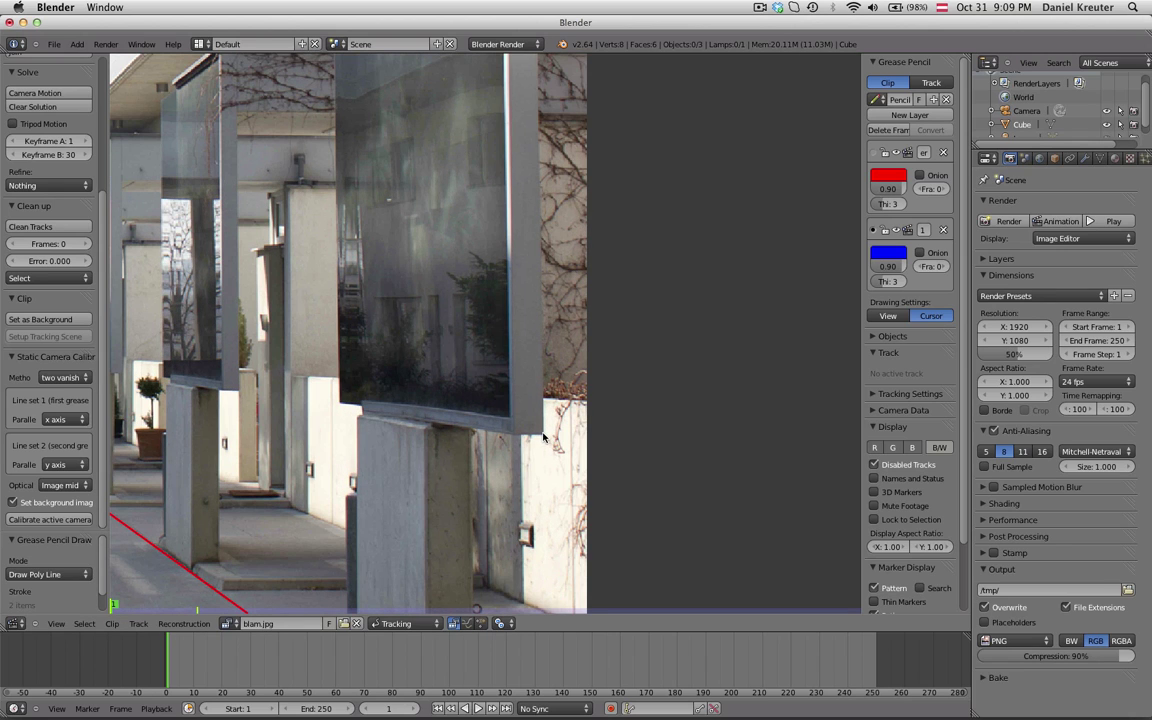
ctrl+right_click(543, 433)
middle_drag(560, 226, 591, 560)
scroll(597, 300, up, 2)
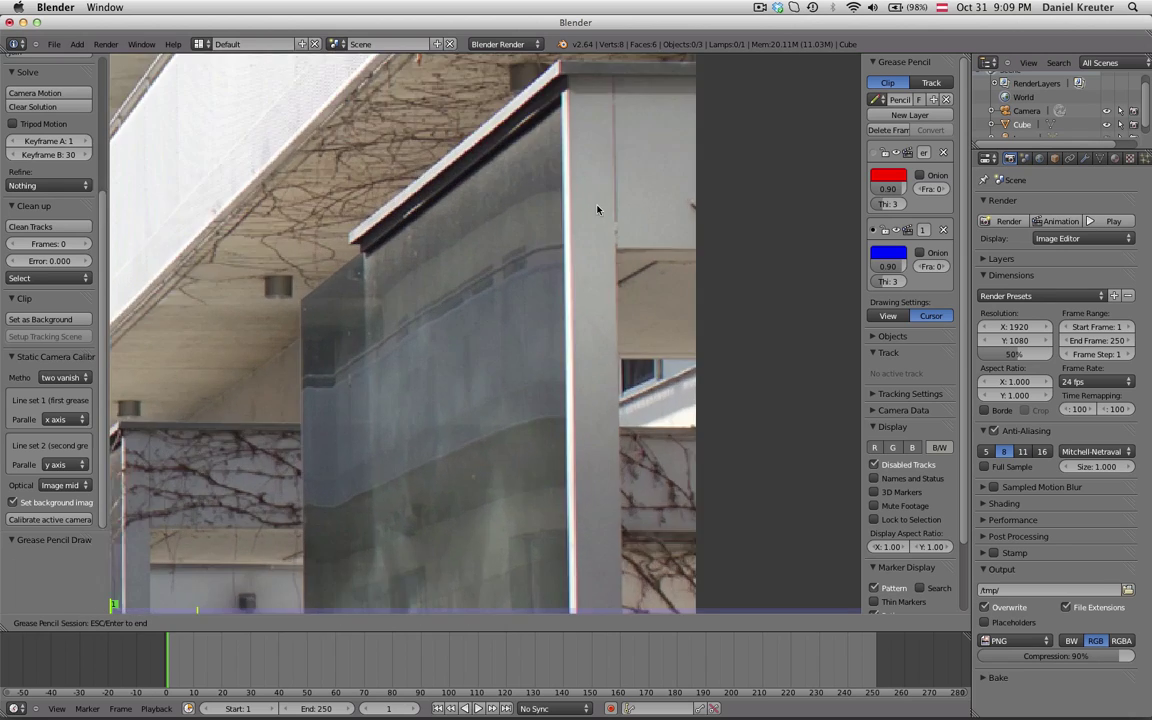
middle_drag(598, 211, 565, 392)
scroll(592, 300, up, 1)
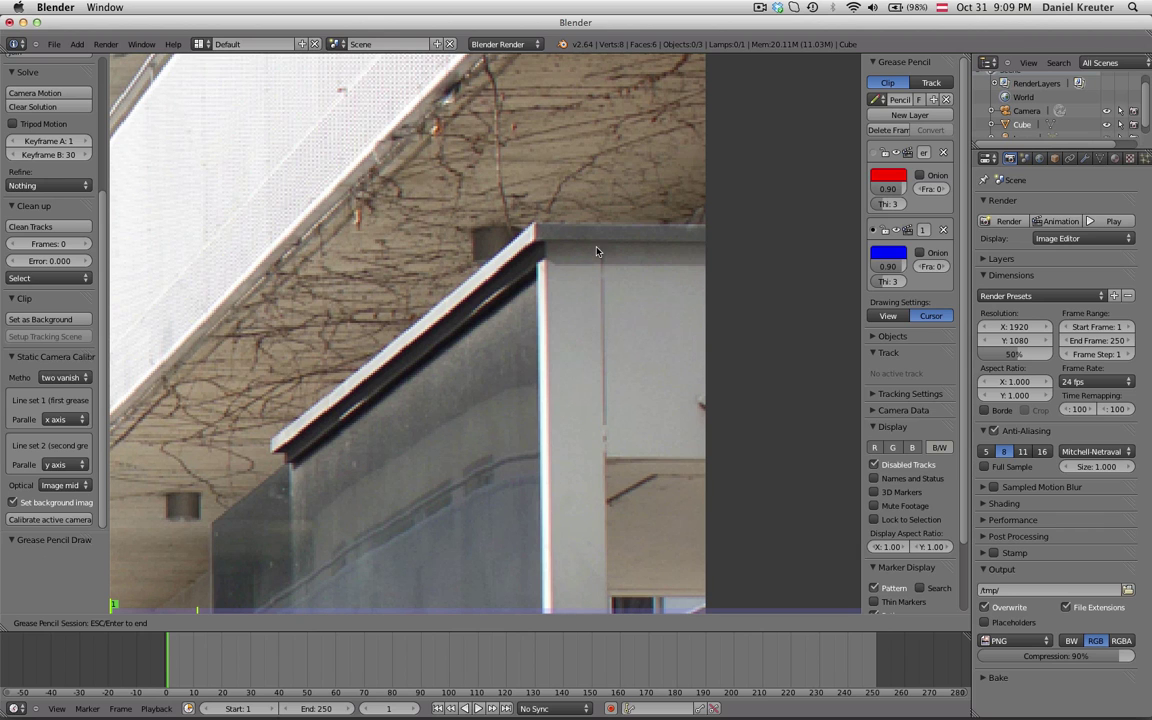
click(599, 250)
scroll(575, 378, down, 6)
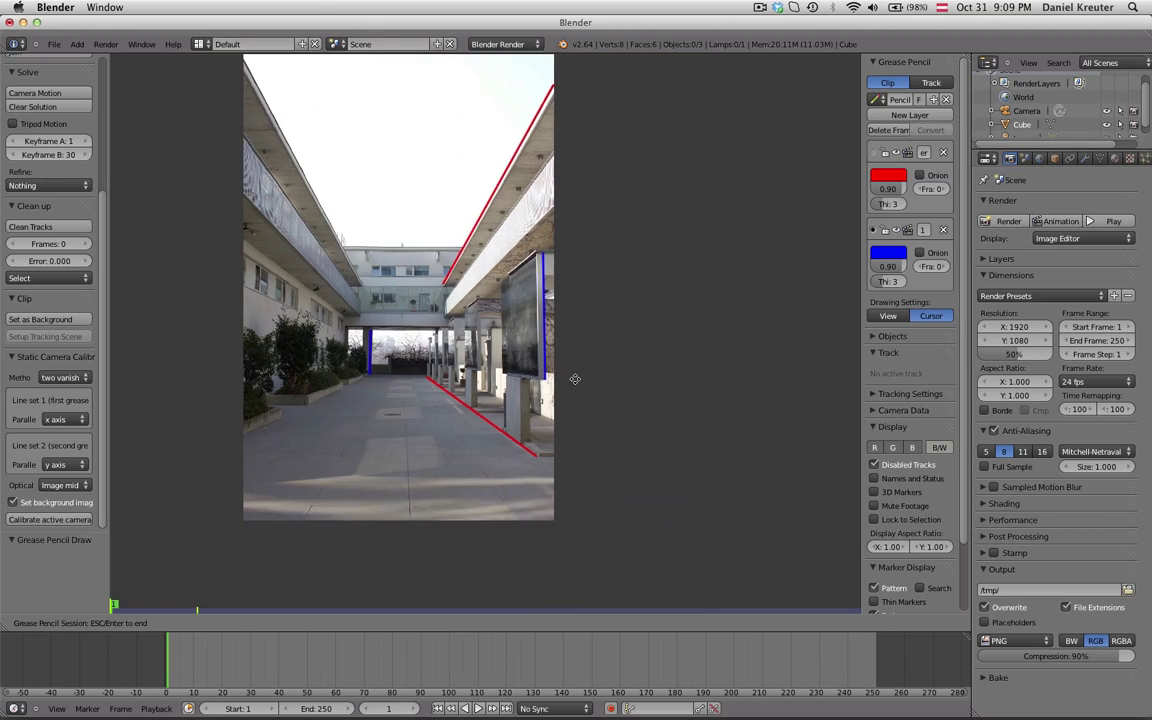
key(Escape)
- Examine the red and blue line pairs over the photo to judge which axis each set follows
scroll(433, 369, down, 1)
scroll(402, 372, up, 4)
mouse_move(403, 372)
middle_down()
mouse_move(441, 368)
mouse_move(483, 329)
middle_up()
scroll(441, 368, down, 2)
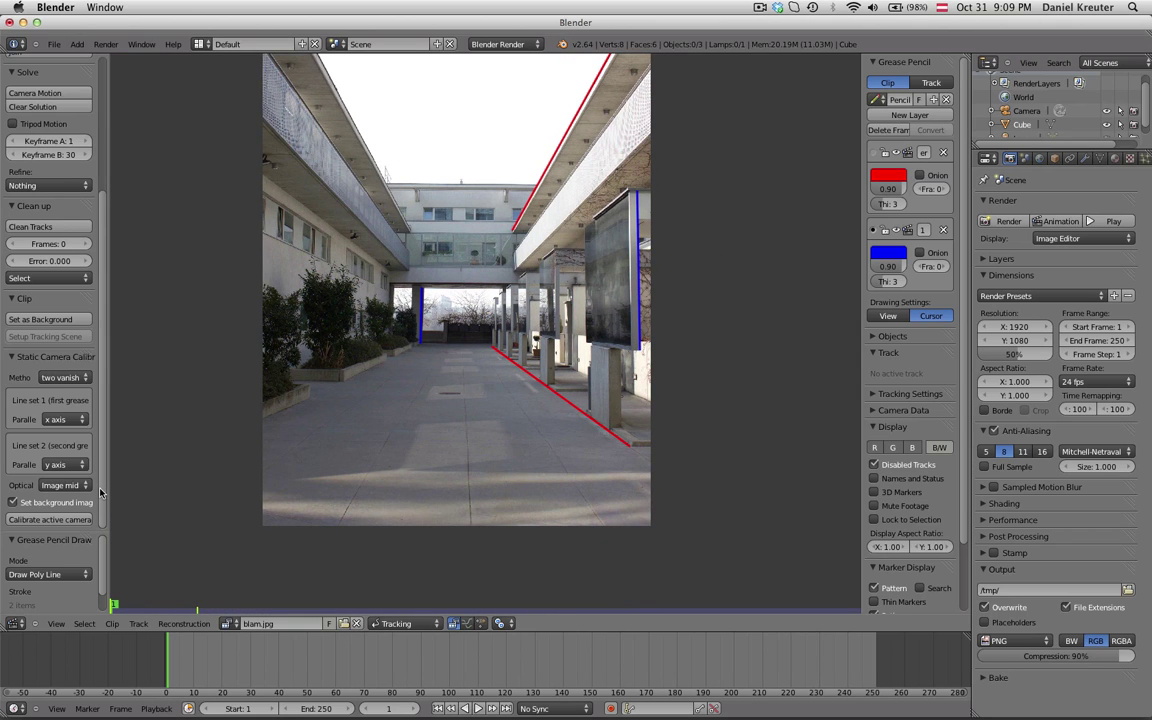
scroll(337, 418, up, 4)
middle_drag(351, 376, 377, 426)
scroll(377, 426, down, 2)
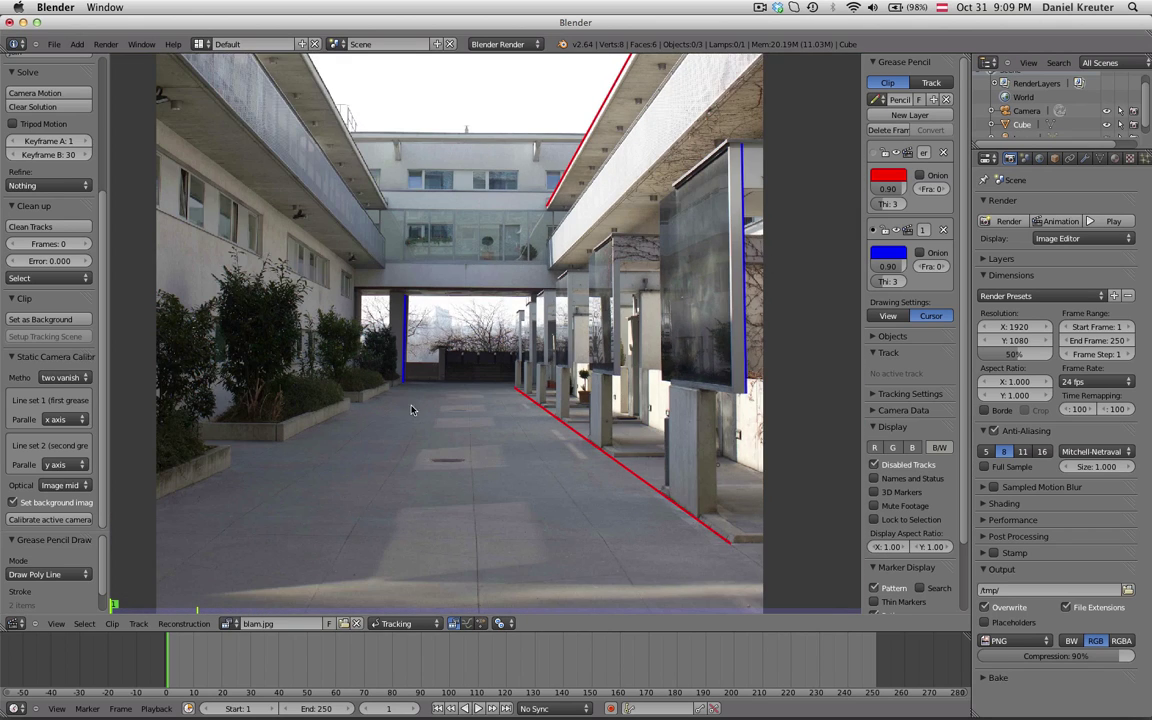
scroll(411, 411, up, 1)
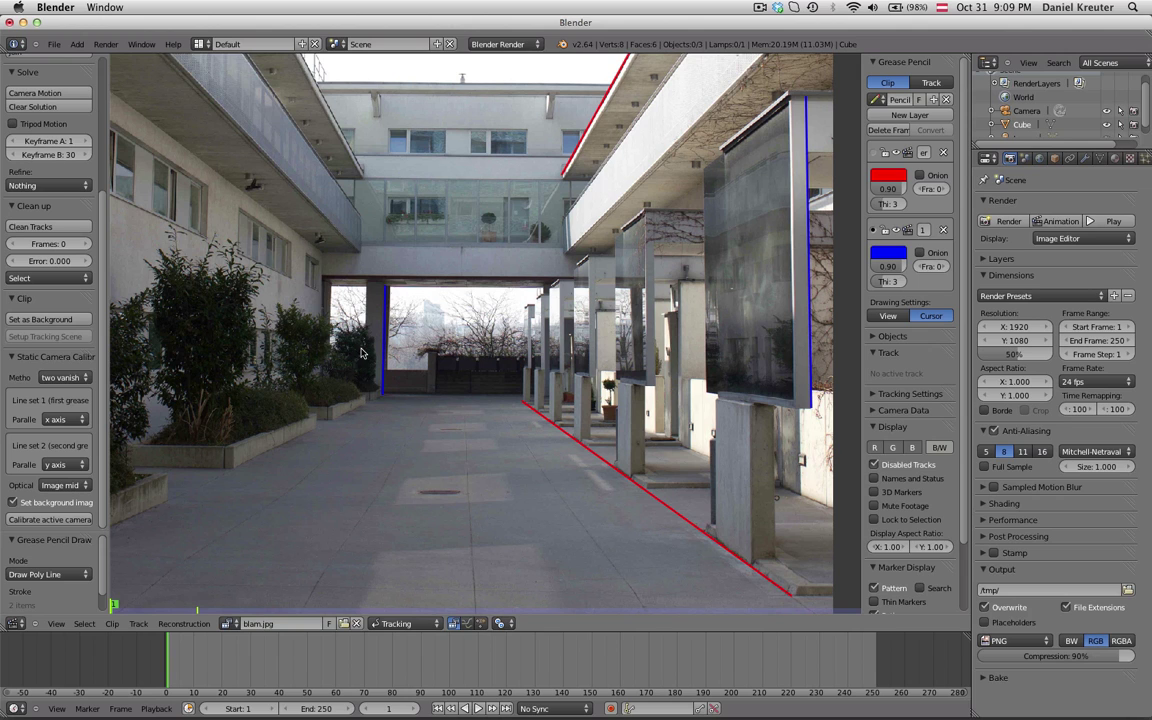
scroll(360, 383, down, 1)
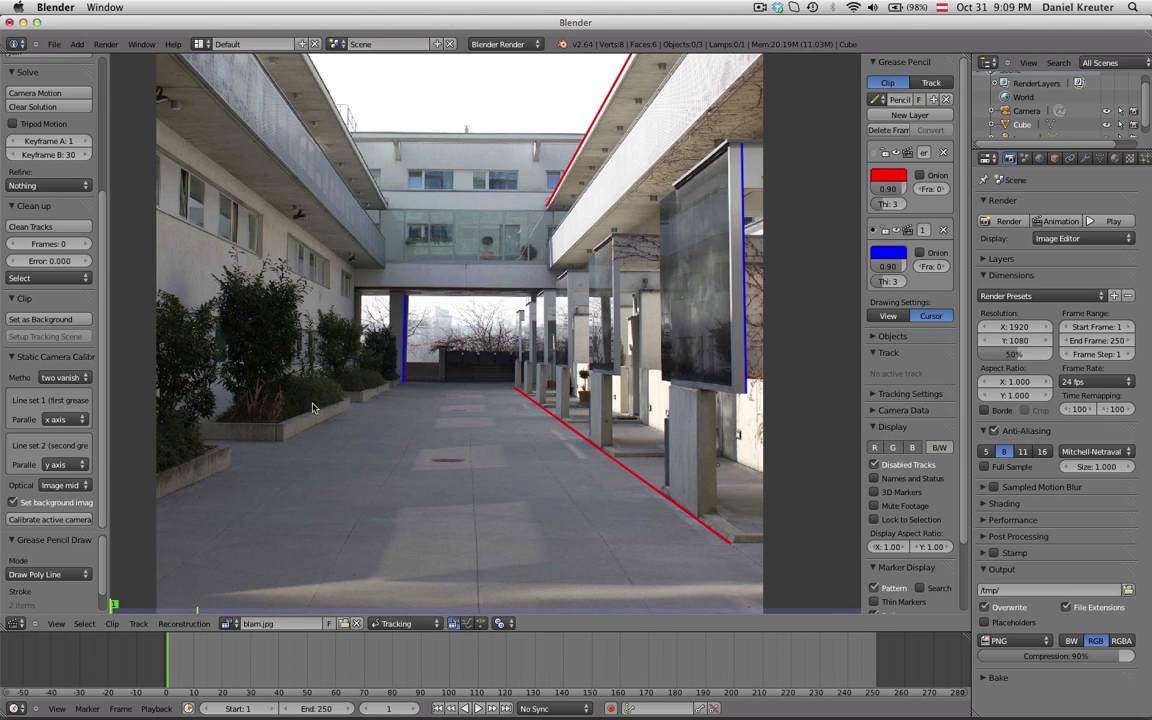
- Set line set 1 parallel to the x axis and line set 2 parallel to the z axis
click(49, 423)
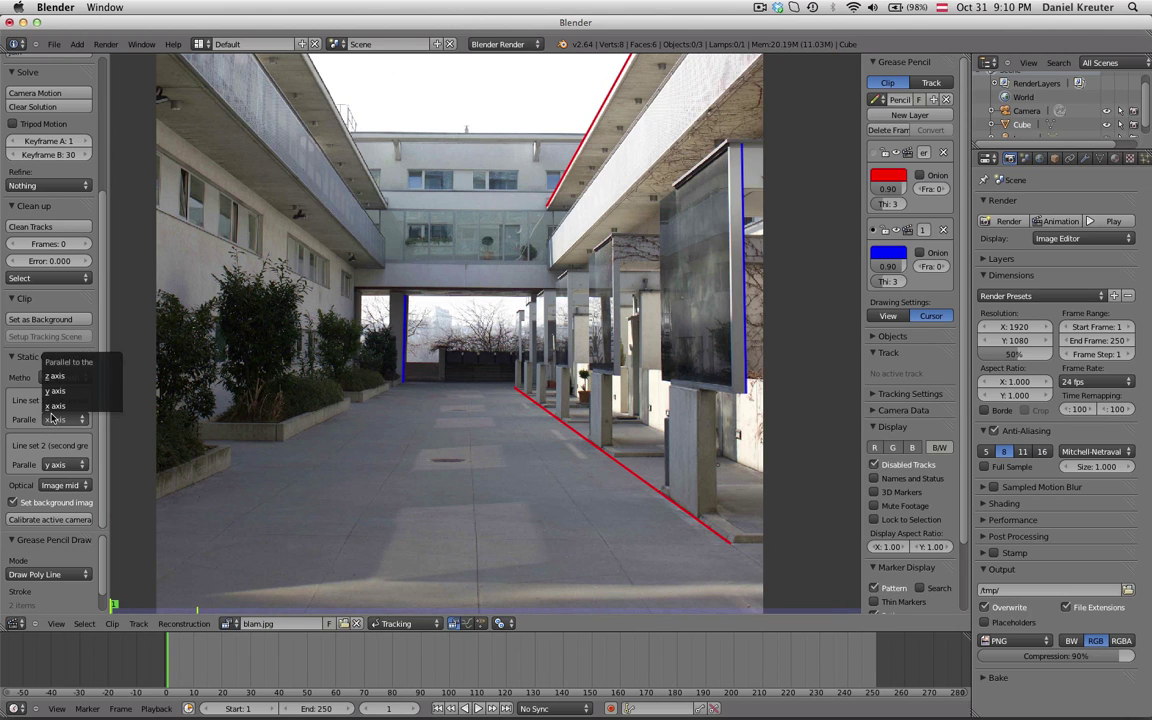
click(53, 408)
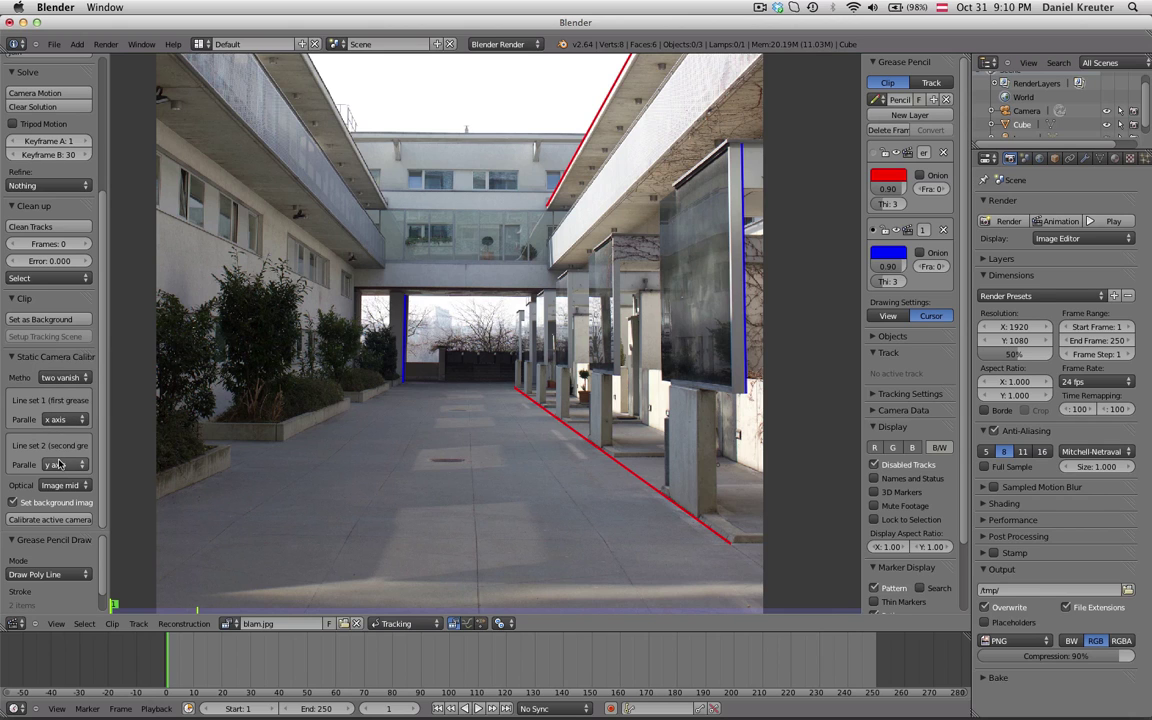
click(59, 464)
scroll(492, 374, up, 1)
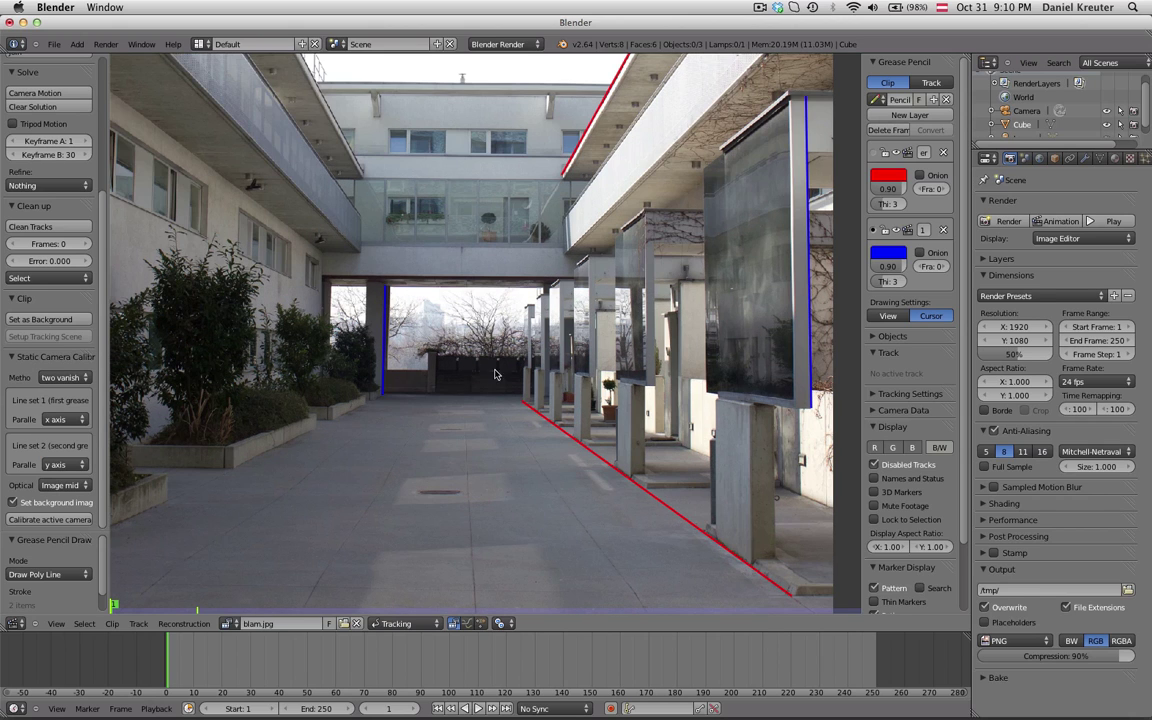
click(56, 420)
click(52, 405)
click(55, 465)
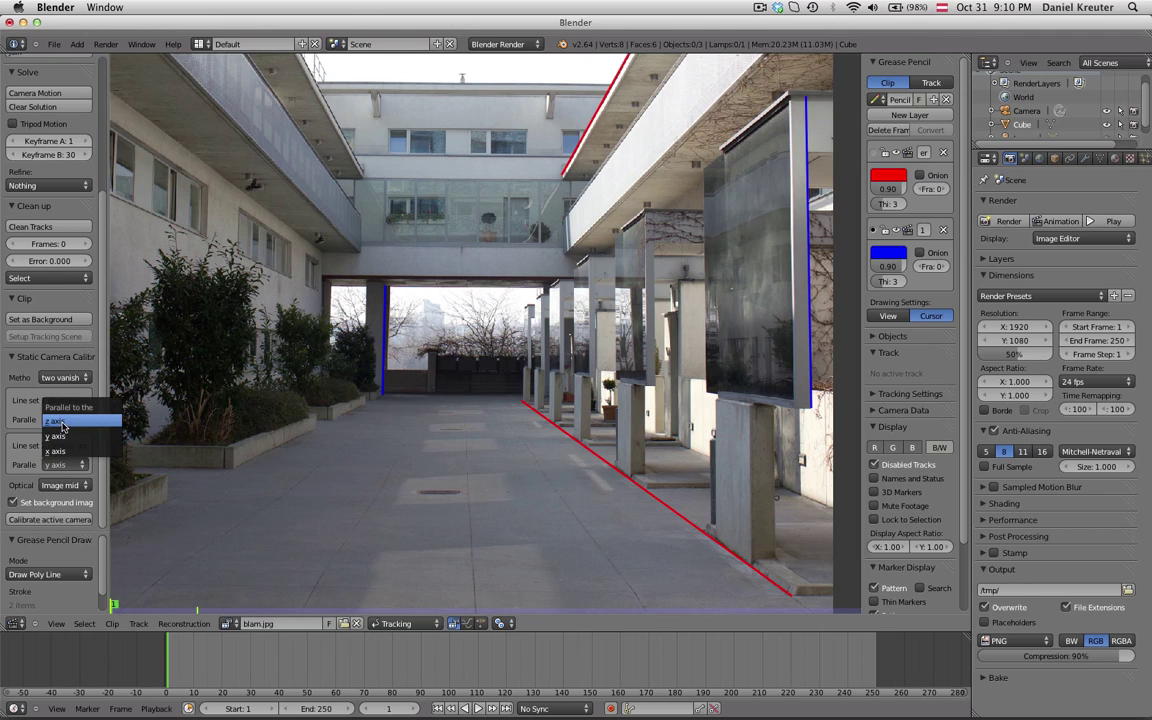
click(62, 425)
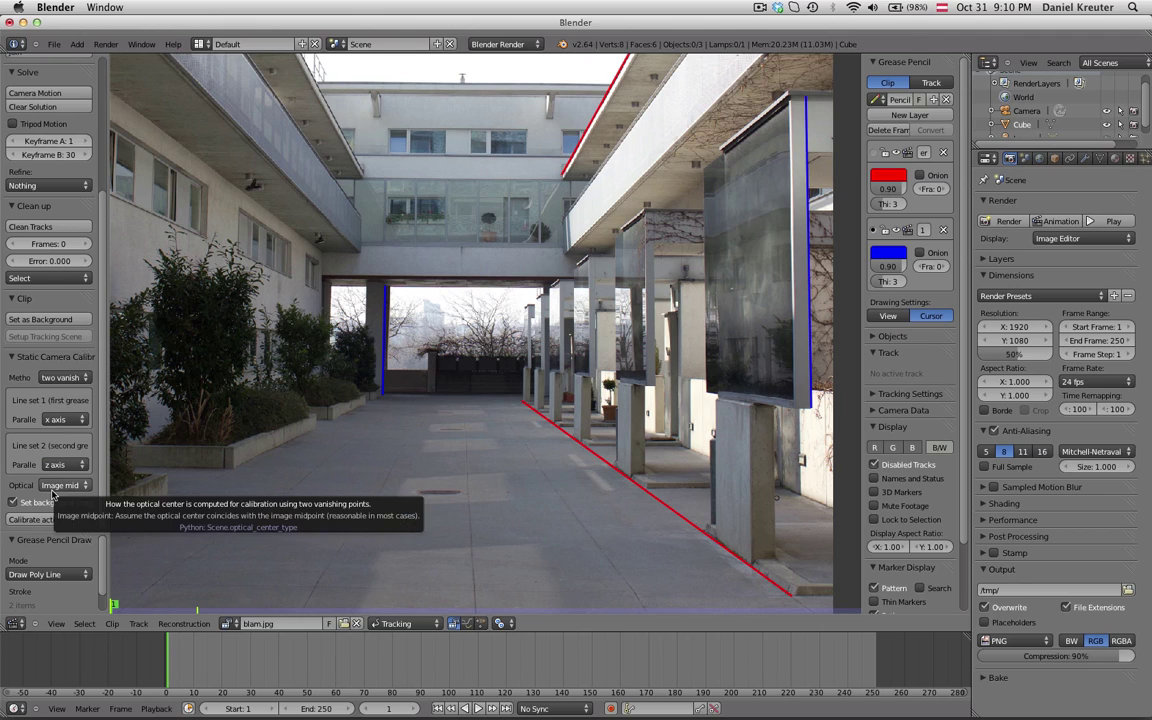
- Examine the optical center choices for the calibration, leaving it at the image midpoint
click(54, 488)
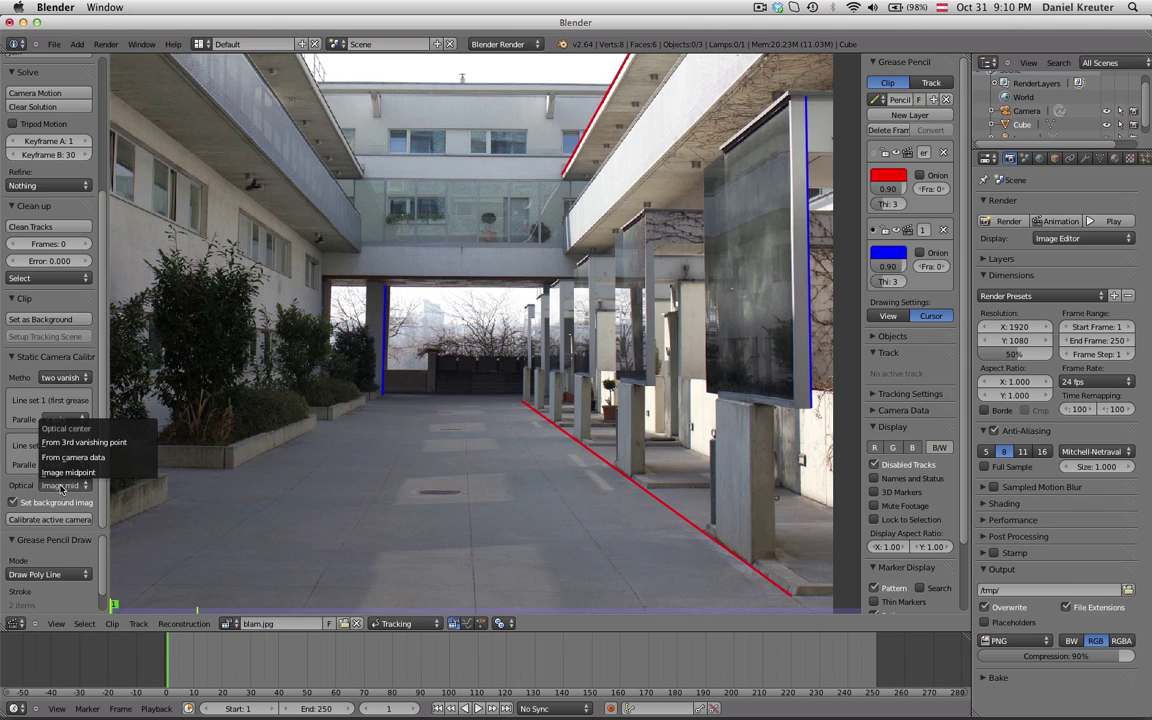
scroll(424, 381, down, 2)
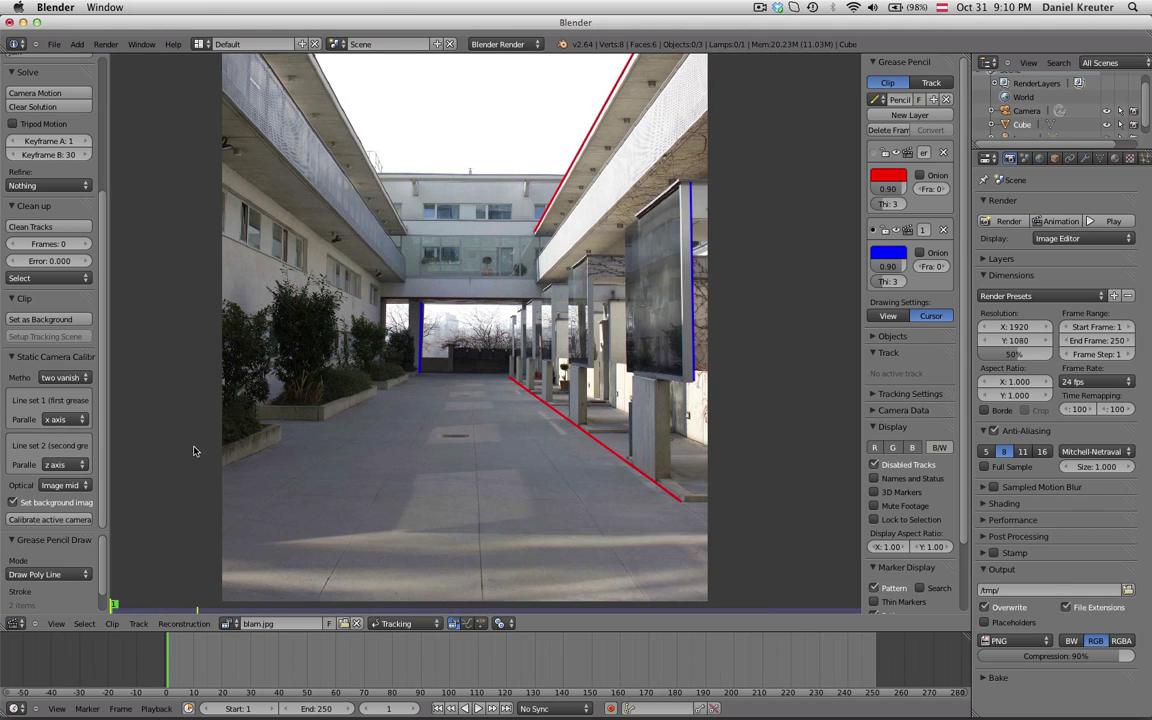
click(66, 486)
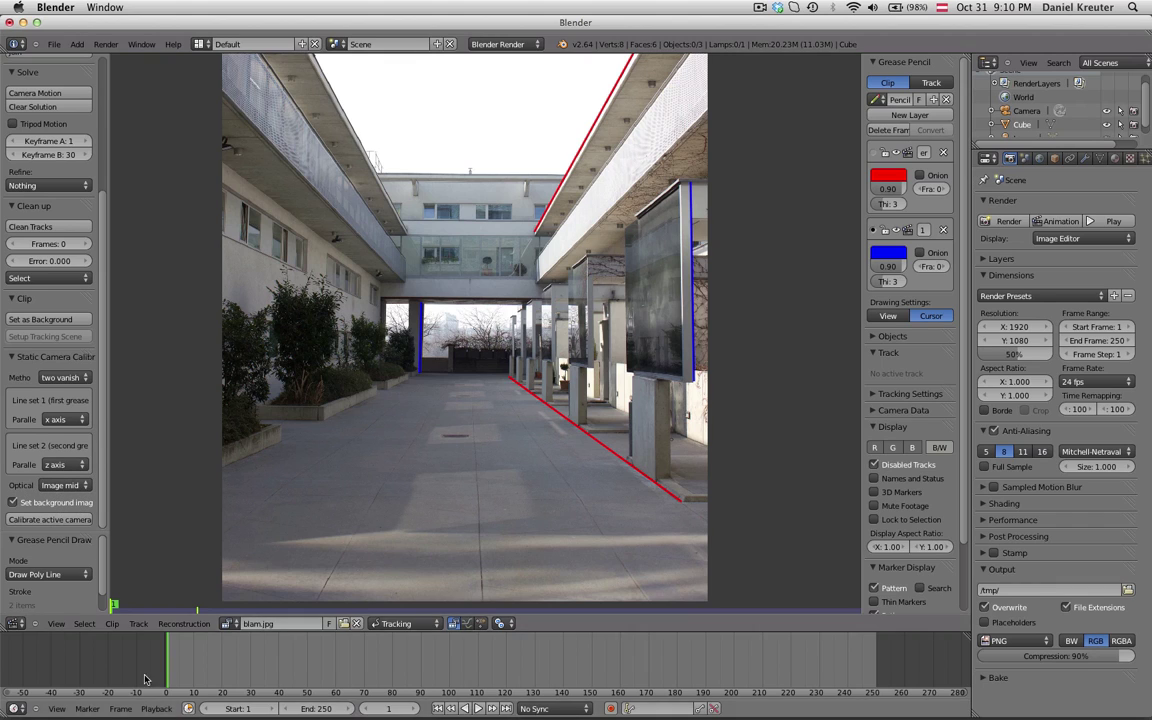
- Replace the timeline with an enlarged 3D view and select the scene camera in it
click(15, 709)
click(36, 694)
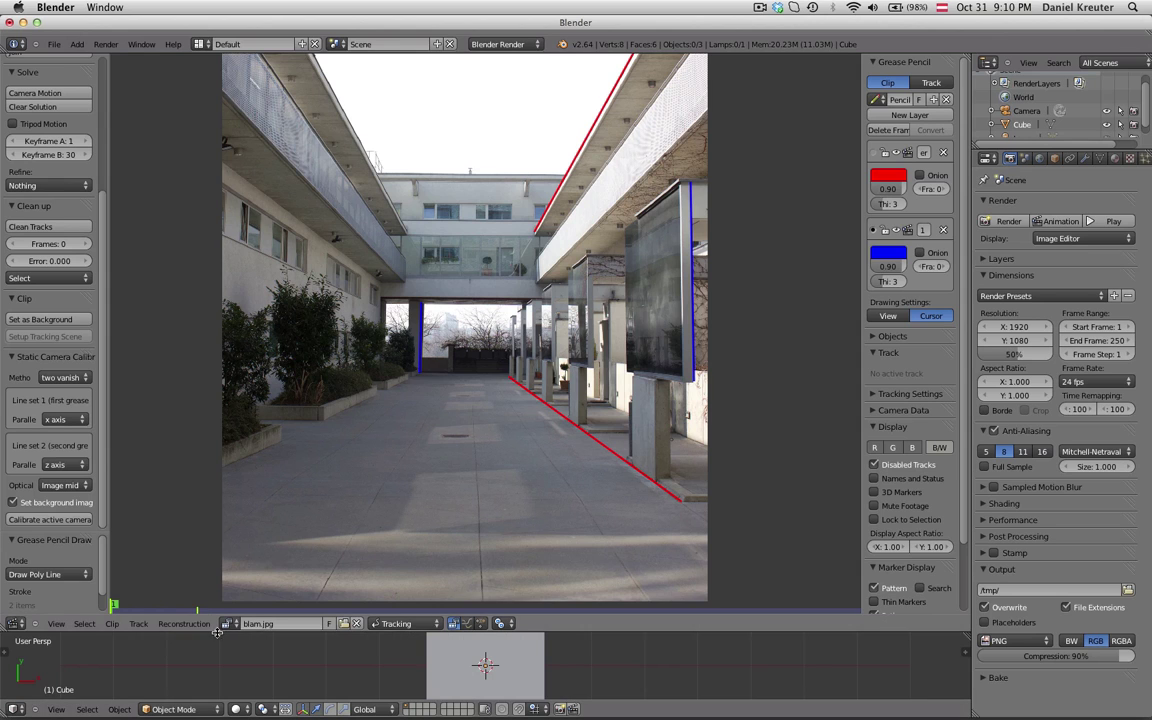
drag(227, 612, 330, 428)
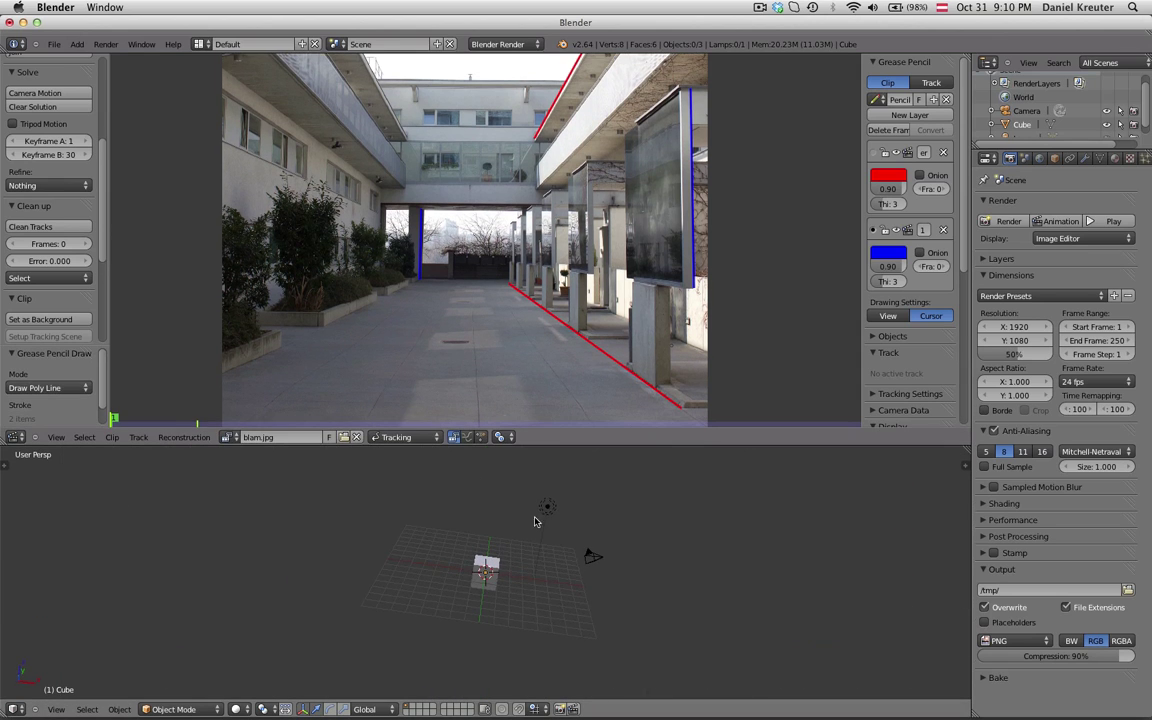
middle_drag(668, 546, 665, 558)
scroll(42, 316, down, 5)
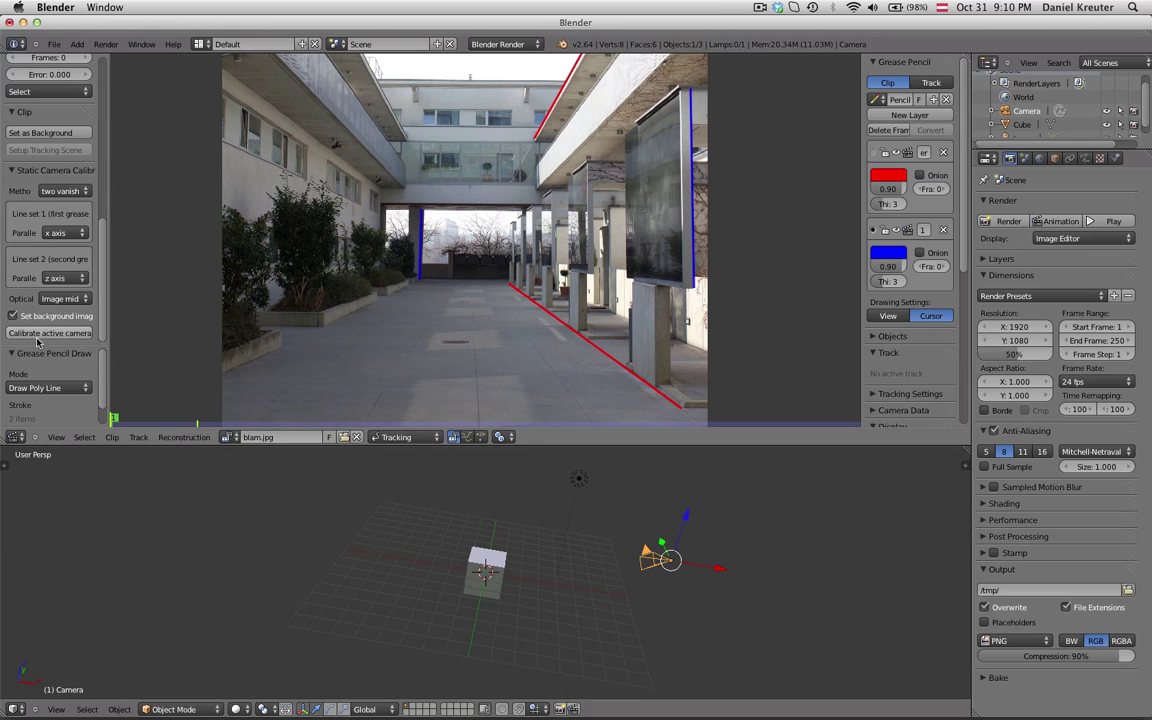
- Calibrate the active camera from the two line sets and check the photo through the camera view
click(37, 335)
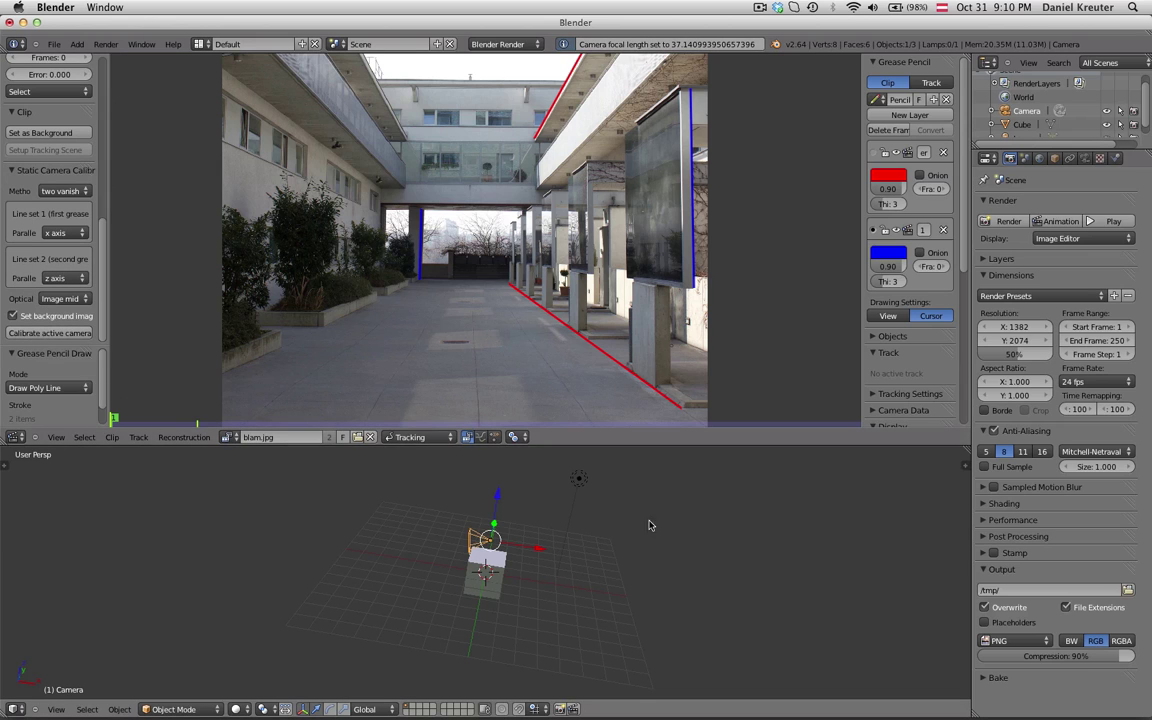
key(KP_0)
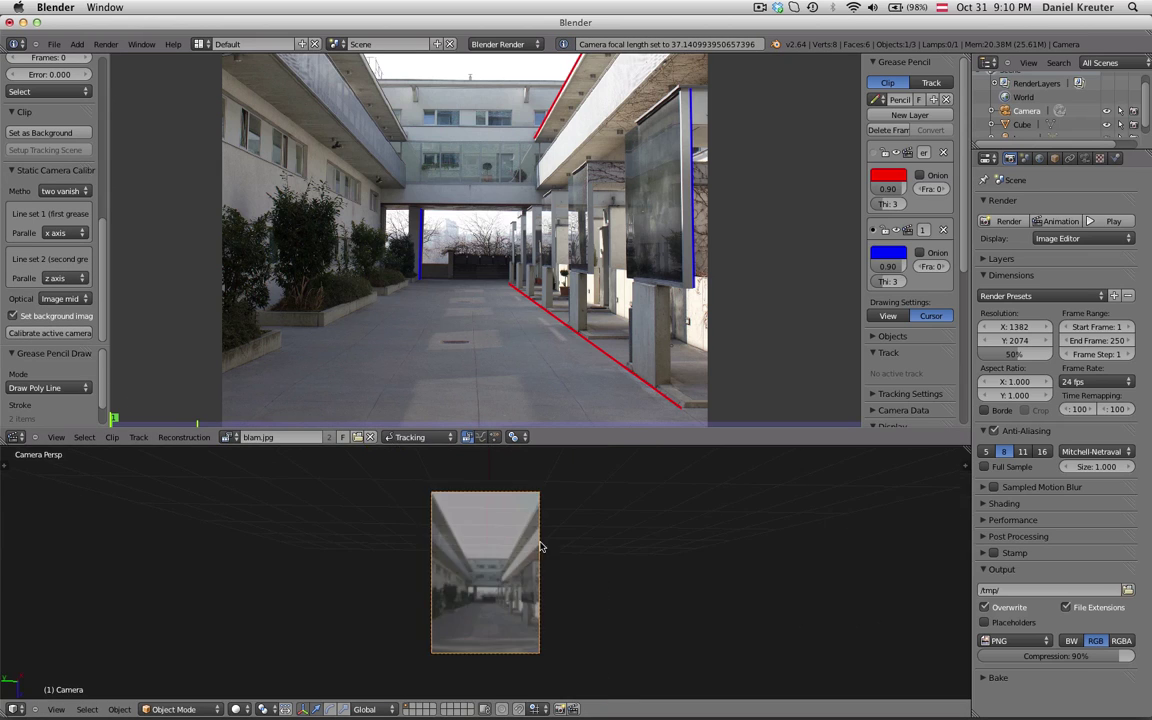
key(KP_0)
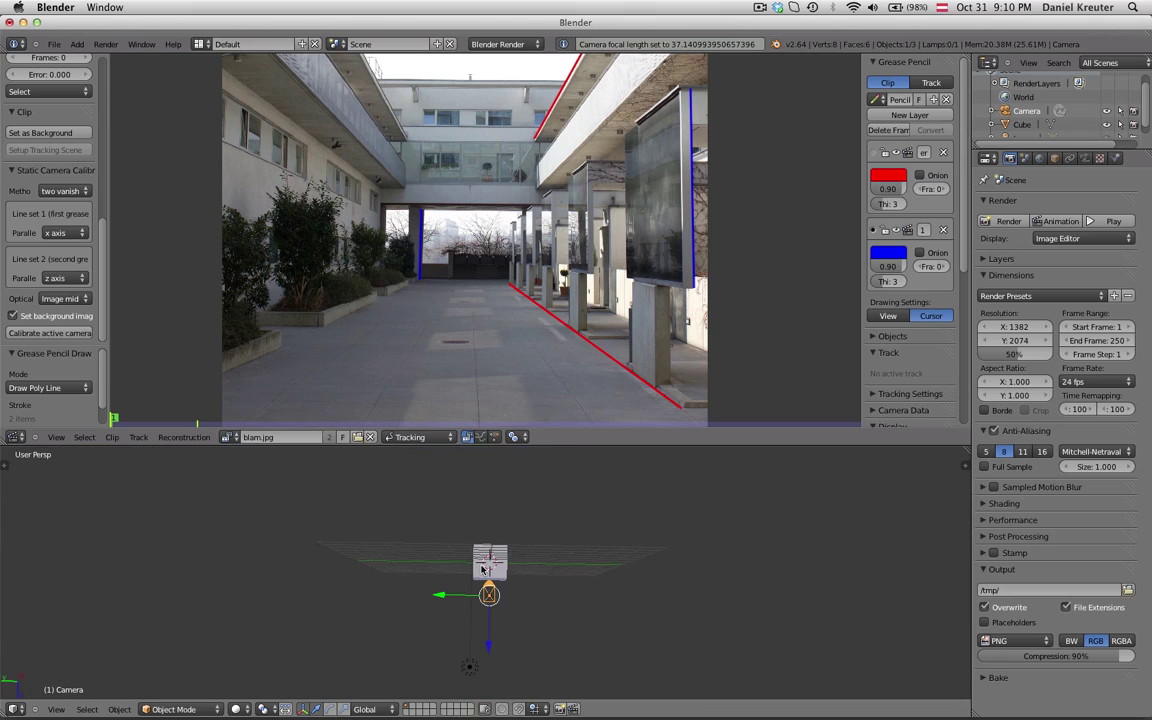
key(KP_0)
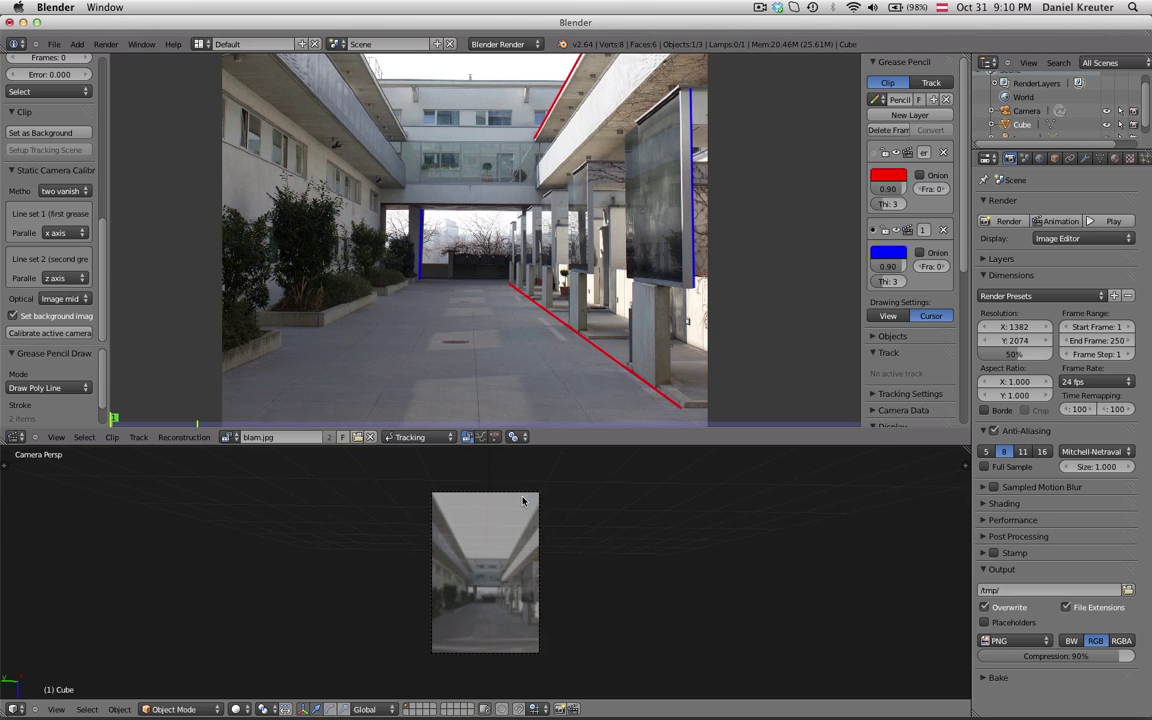
- Move the default cube by -7 along X and 1 along Z in front of the camera, and check it through the camera
key(KP_0)
key(KP_Decimal)
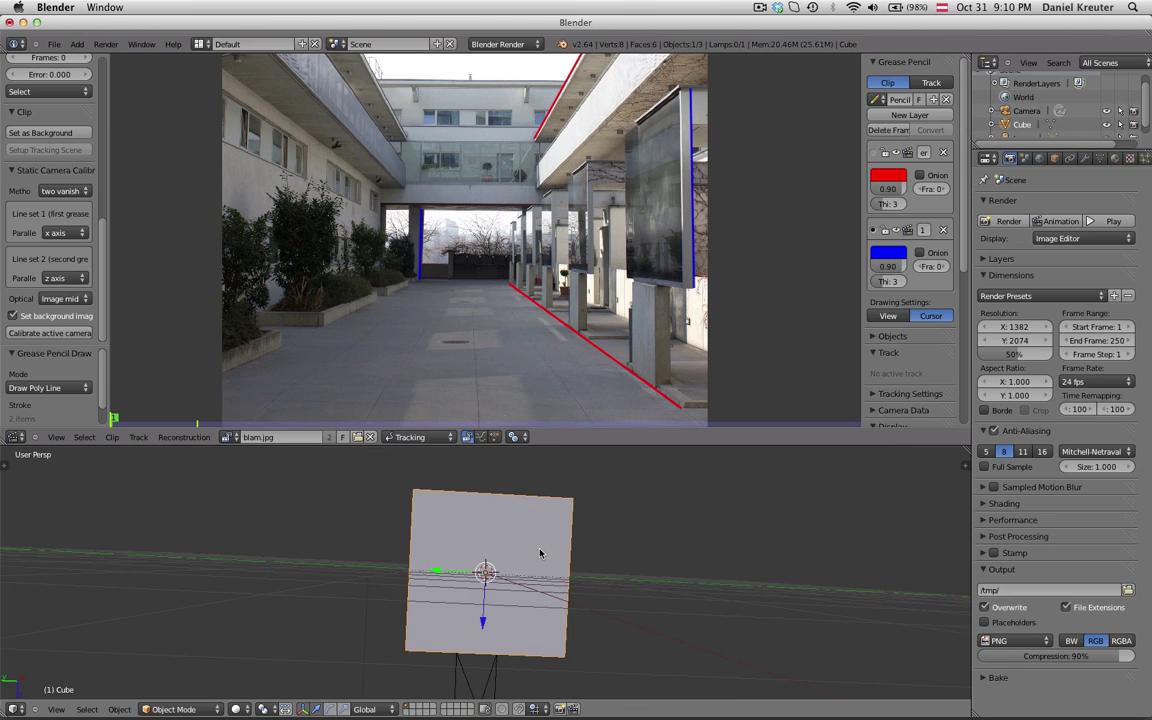
scroll(540, 553, down, 5)
mouse_move(540, 553)
middle_down()
mouse_move(458, 650)
mouse_move(545, 561)
middle_up()
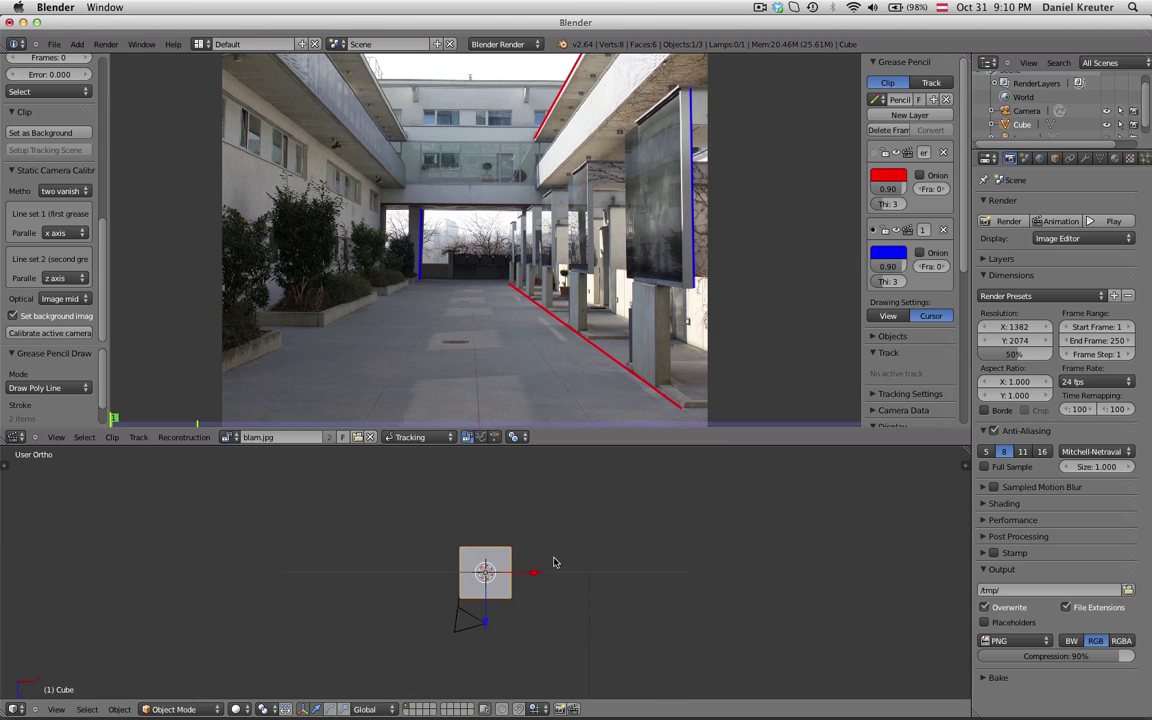
key(g)
click(275, 615)
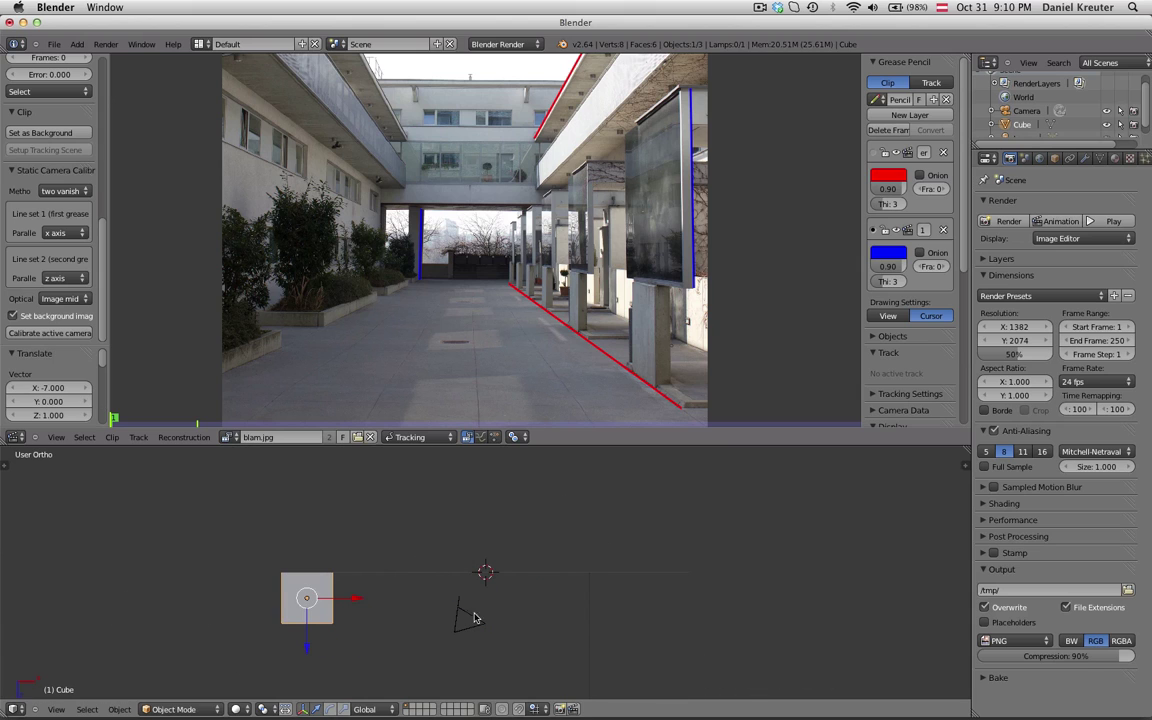
key(KP_0)
scroll(548, 643, up, 3)
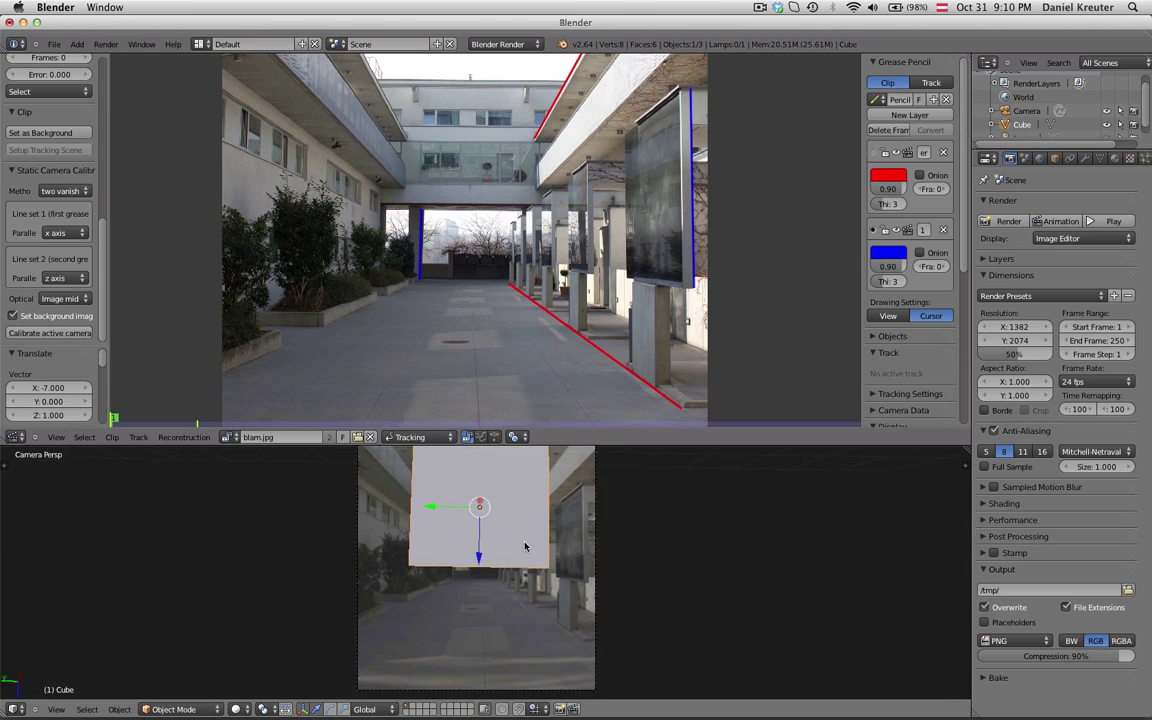
key(g)
right_click(514, 566)
- Delete the default cube and add a mesh plane in its place
key(g)
key(x)
right_click(578, 523)
click(579, 522)
key(shift+a)
mouse_move(579, 518)
click(617, 518)
- Maximize the 3D view and move the plane along X in front of the camera in the front orthographic view
key(ctrl+Up)
middle_drag(631, 445, 275, 334)
mouse_move(399, 340)
middle_down()
mouse_move(334, 401)
mouse_move(429, 365)
mouse_move(329, 388)
mouse_move(449, 372)
mouse_move(393, 342)
middle_up()
key(KP_5)
key(KP_5)
middle_drag(490, 356, 854, 504)
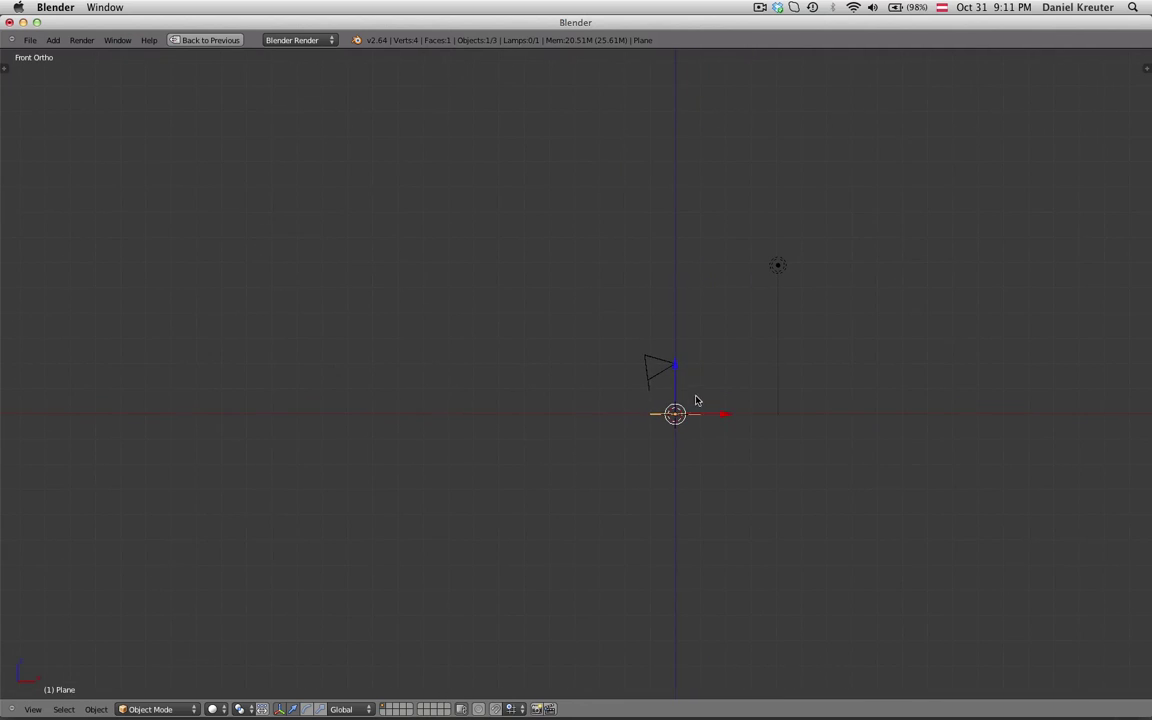
key(g)
key(x)
click(586, 406)
- Move the plane in the camera view onto the courtyard floor beside the nearest pillar
key(KP_0)
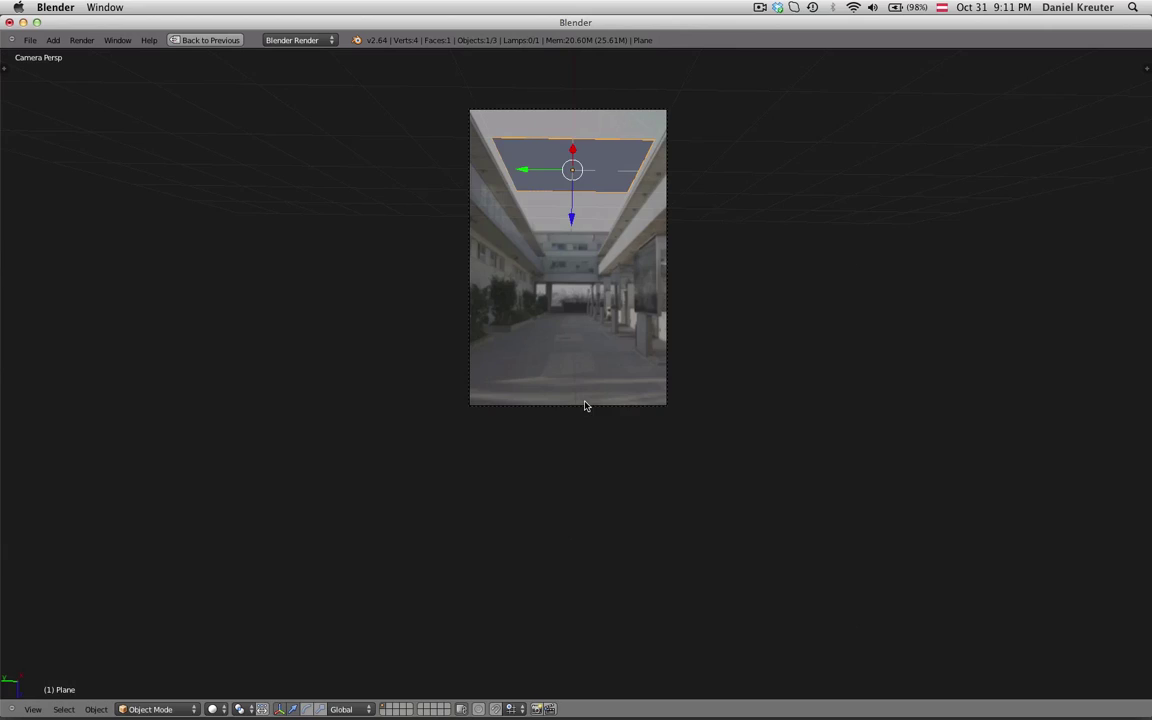
key(g)
click(612, 377)
scroll(615, 372, up, 5)
key(g)
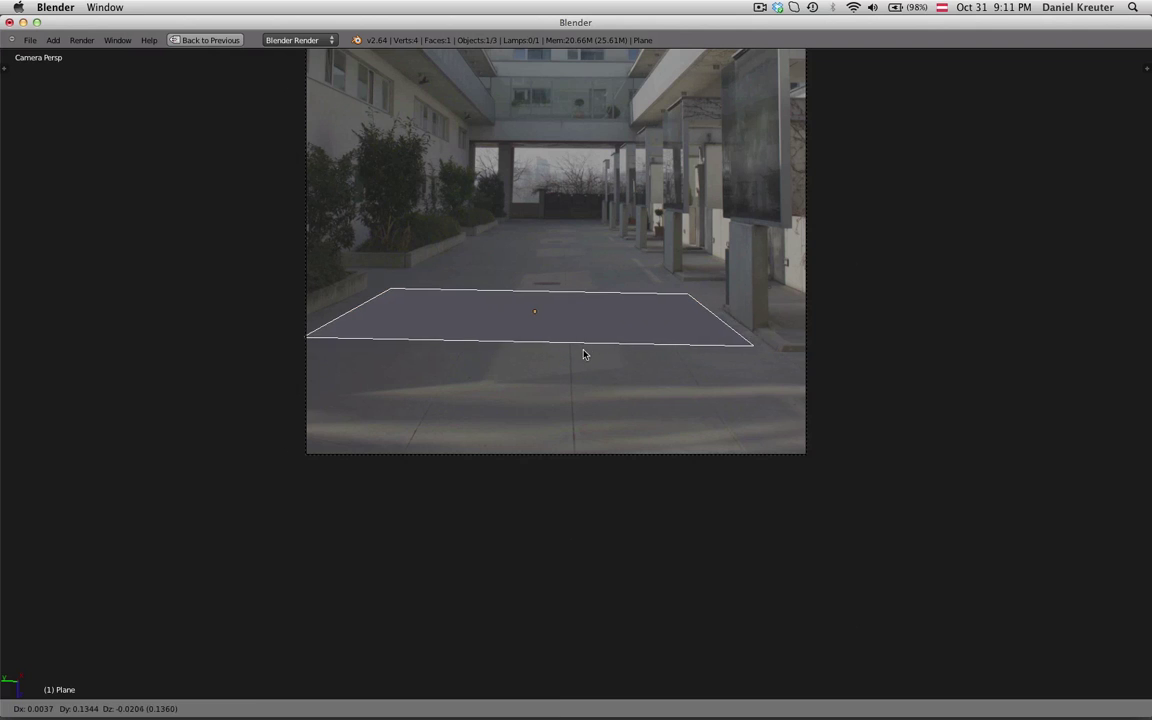
click(590, 355)
- Fine-tune the plane's position so its side edge follows the base edge of the nearest pillar
scroll(537, 334, up, 4)
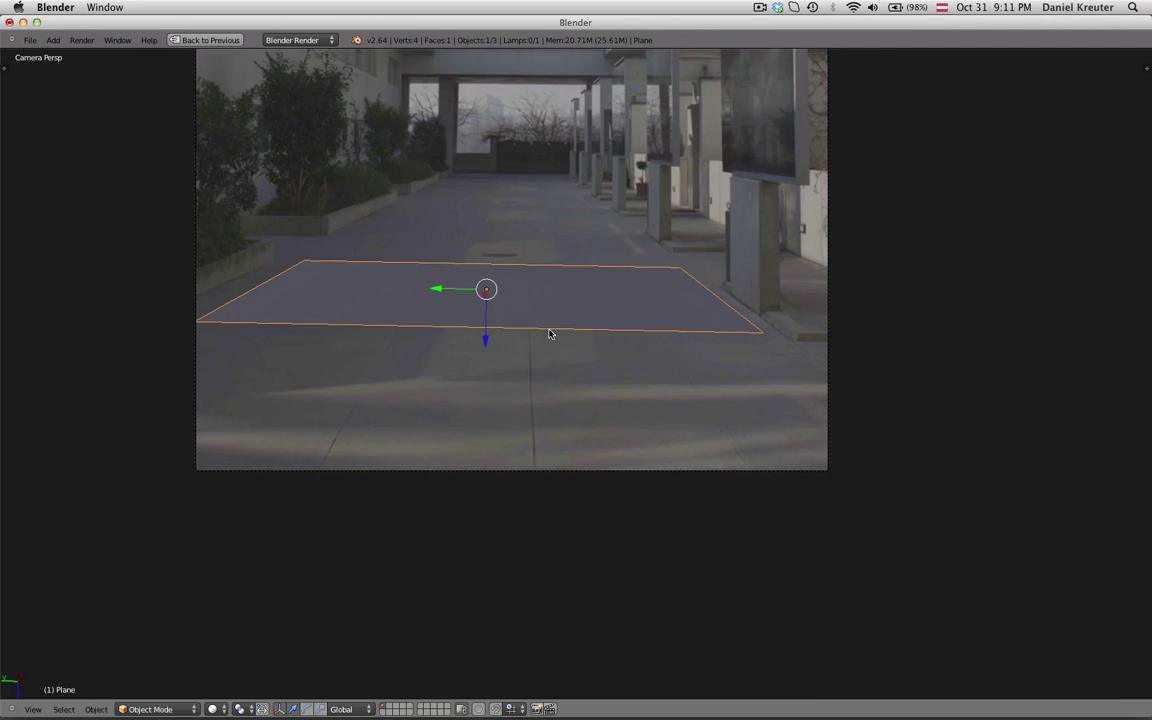
key(g)
click(614, 339)
scroll(600, 345, up, 4)
key(g)
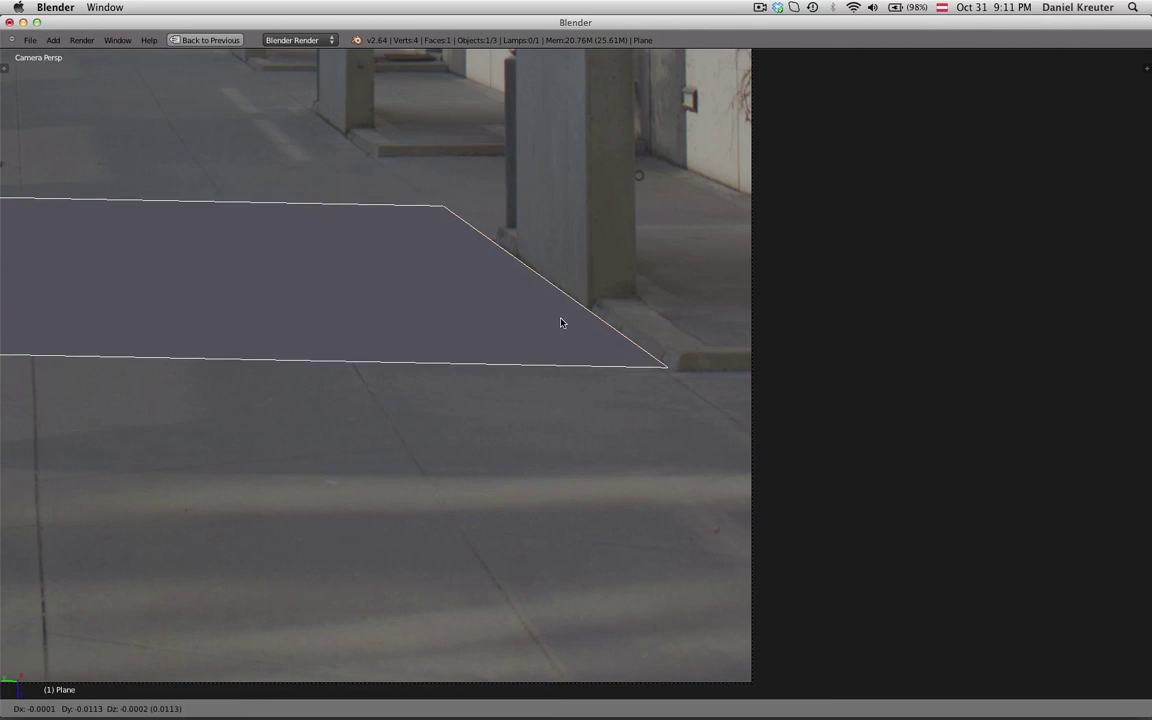
click(566, 324)
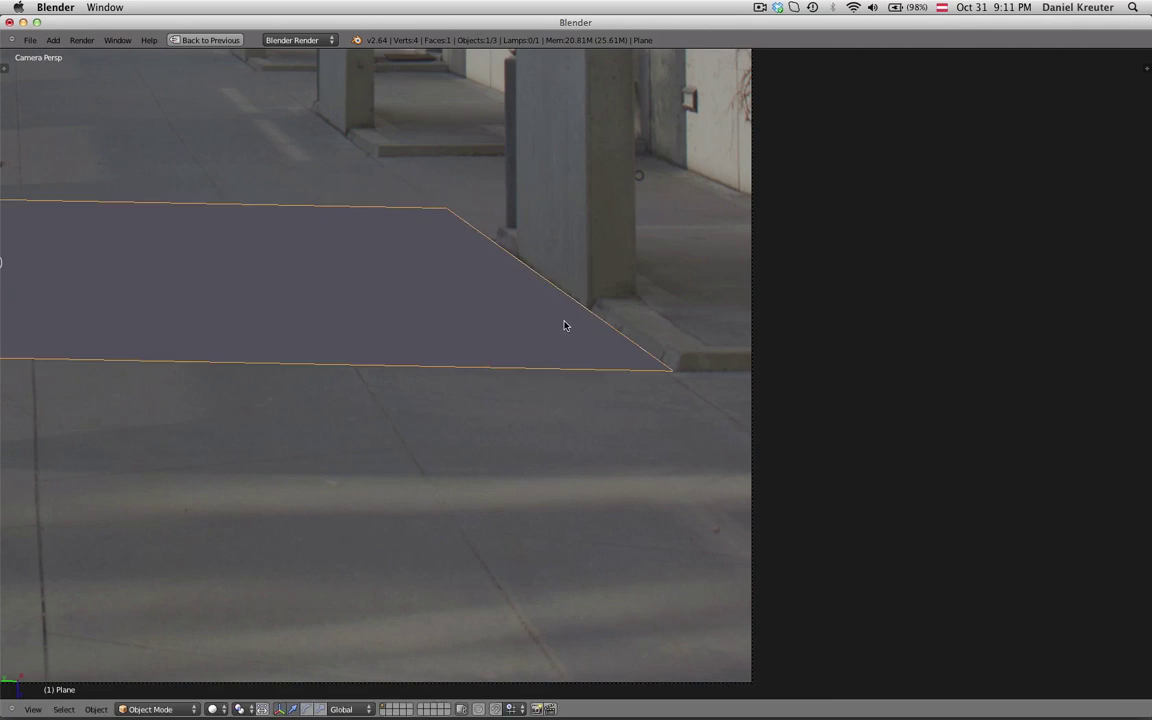
- Shift the plane along Y towards the planters and scale it along Y by about 1.18 to span the courtyard floor
scroll(681, 365, down, 6)
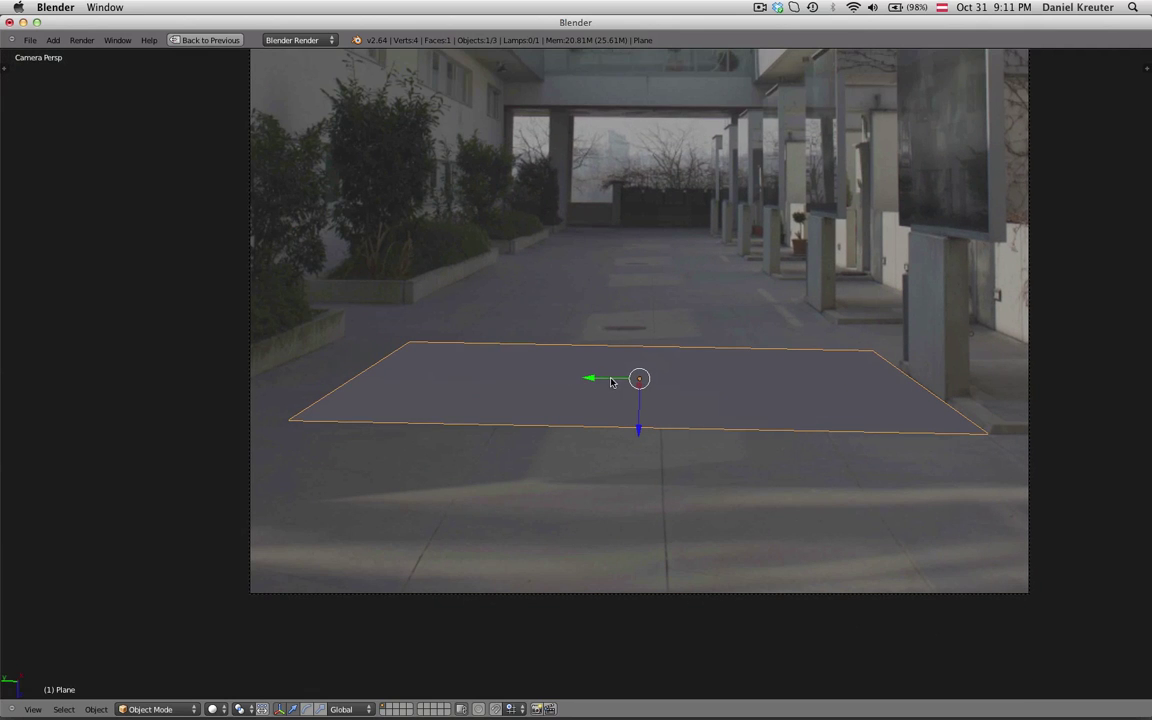
drag(611, 380, 566, 379)
key(s)
key(x)
key(y)
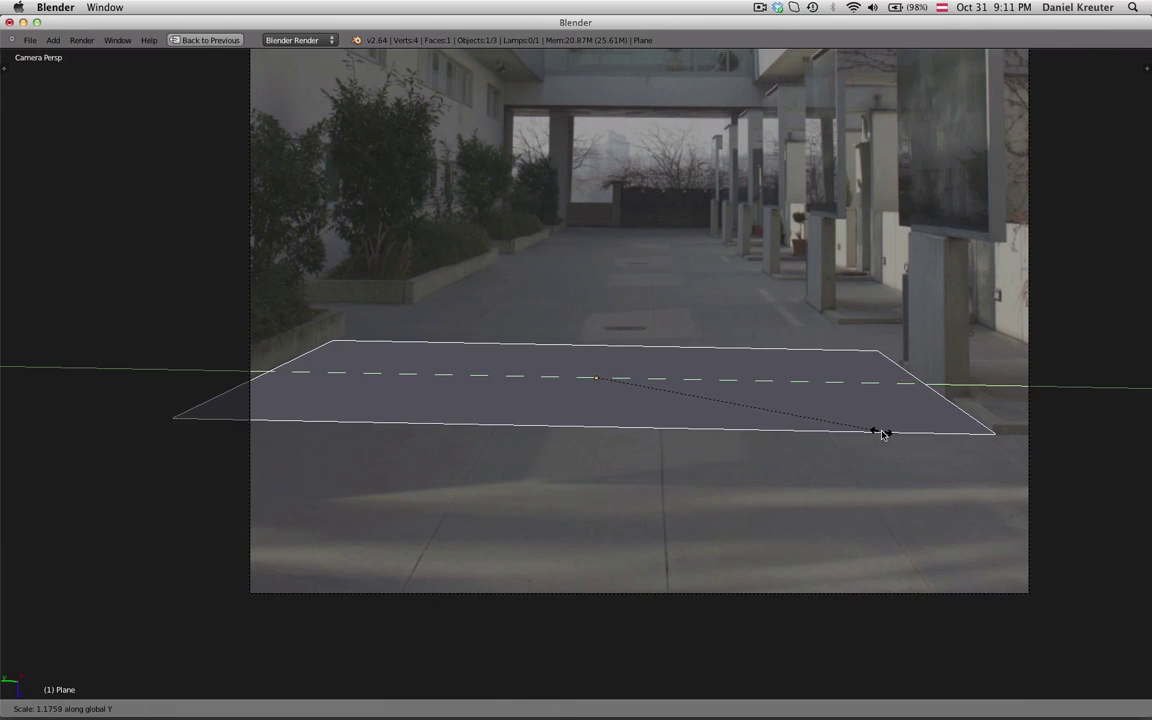
click(884, 432)
- Extend the plane's far edge about 13.6 units along X to the rear passage, and check it against the pillar bases
key(Tab)
right_click(331, 342)
shift+middle_drag(801, 425, 770, 537)
key(g)
key(y)
key(x)
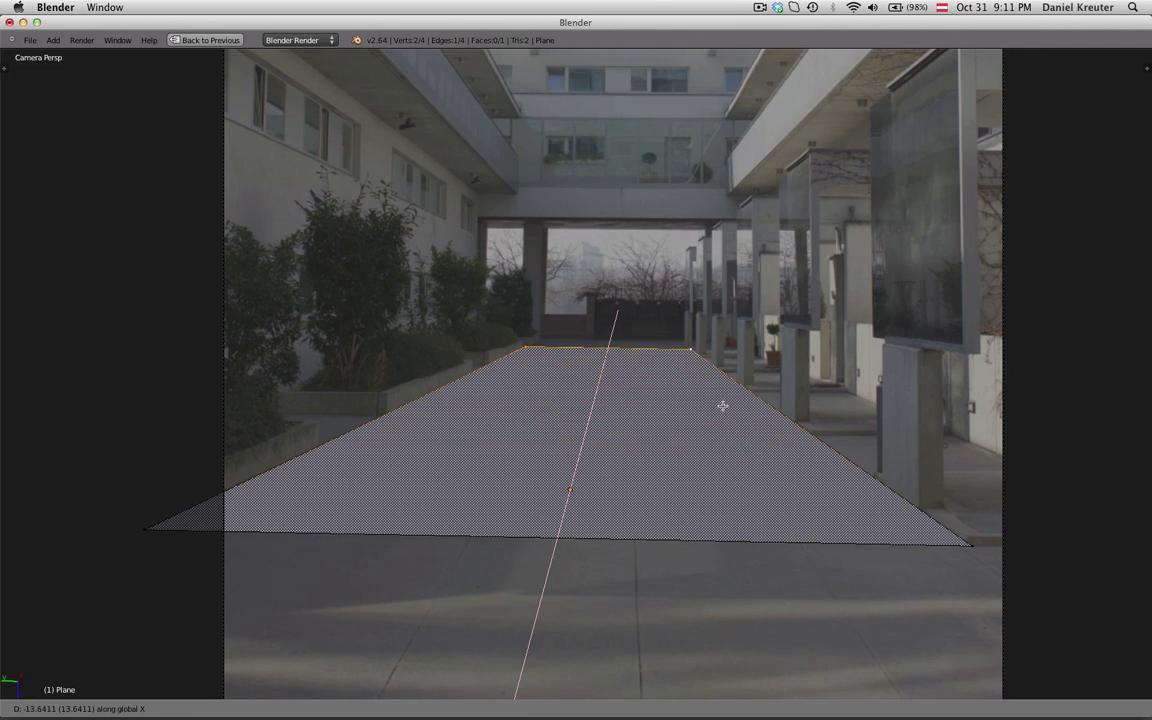
click(720, 400)
scroll(640, 362, up, 8)
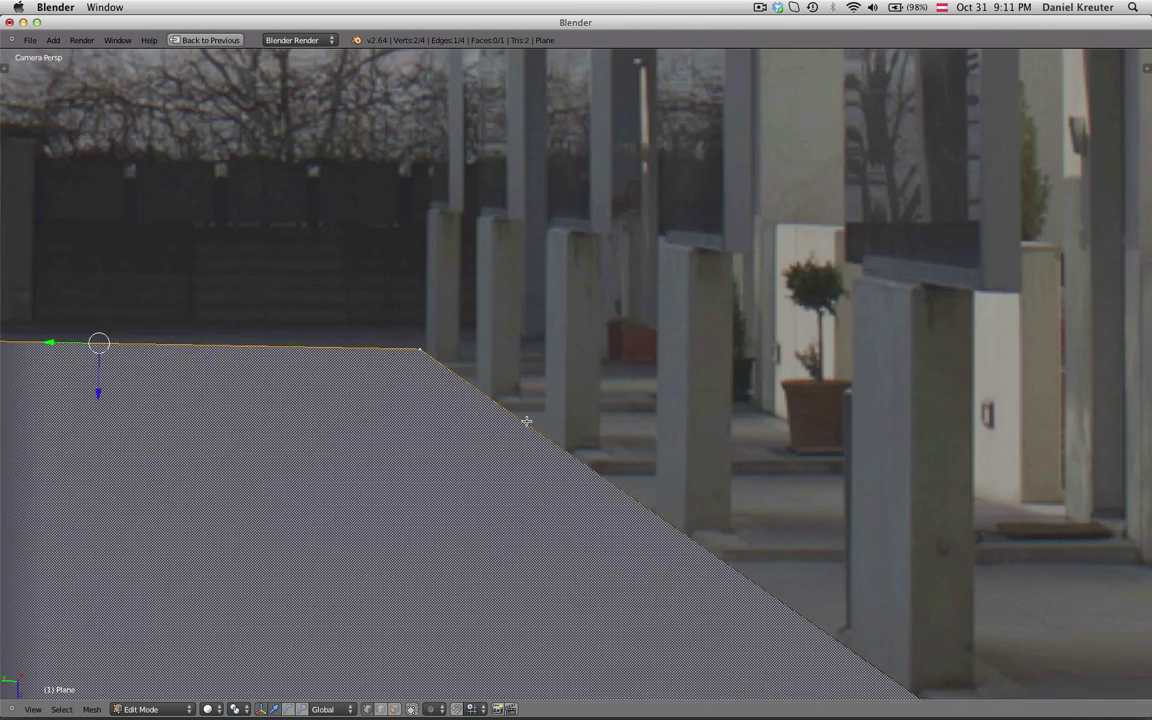
key(a)
scroll(467, 353, down, 8)
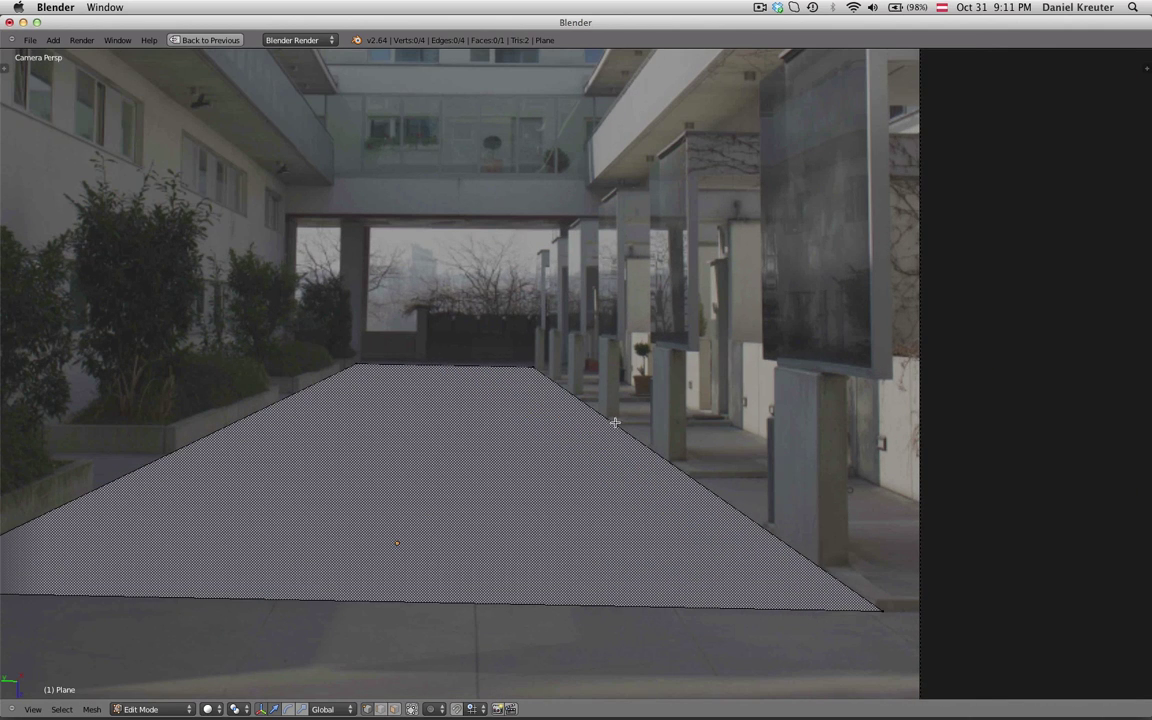
- Add two loop cuts across the floor plane at the near and far corners of the nearest pillar's base
key(ctrl+r)
click(610, 410)
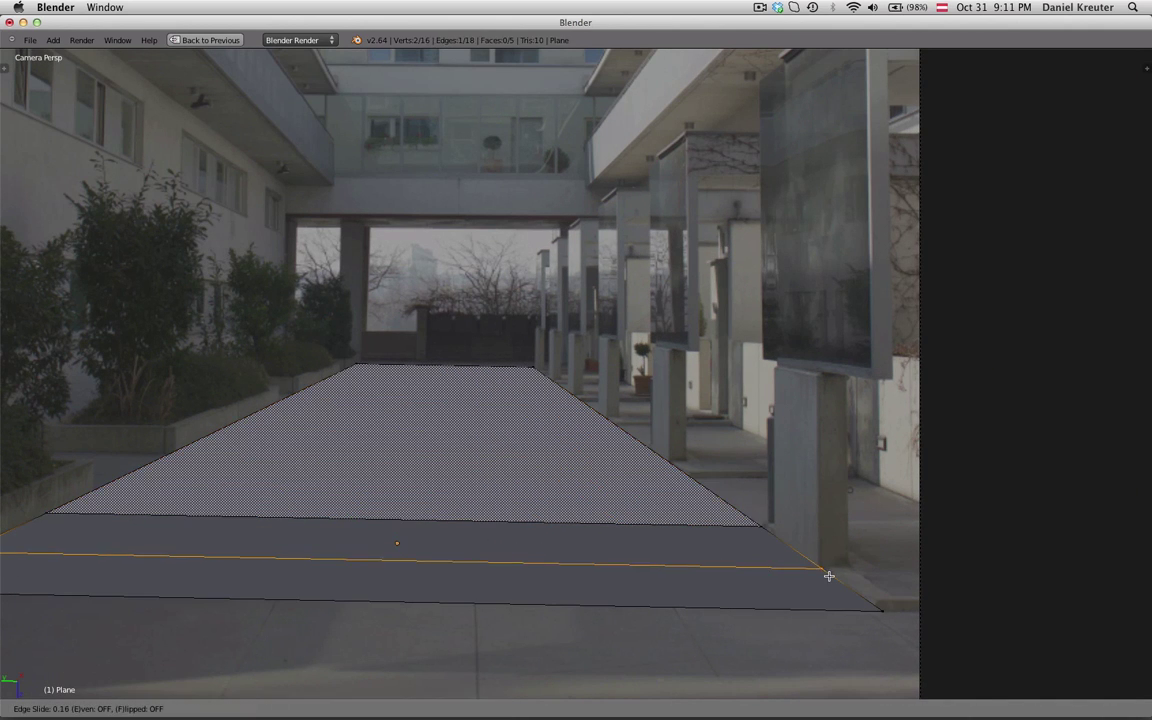
click(812, 570)
- Extrude the floor edge segment at the nearest pillar's base straight up along Z to the underside of the display panel
key(e)
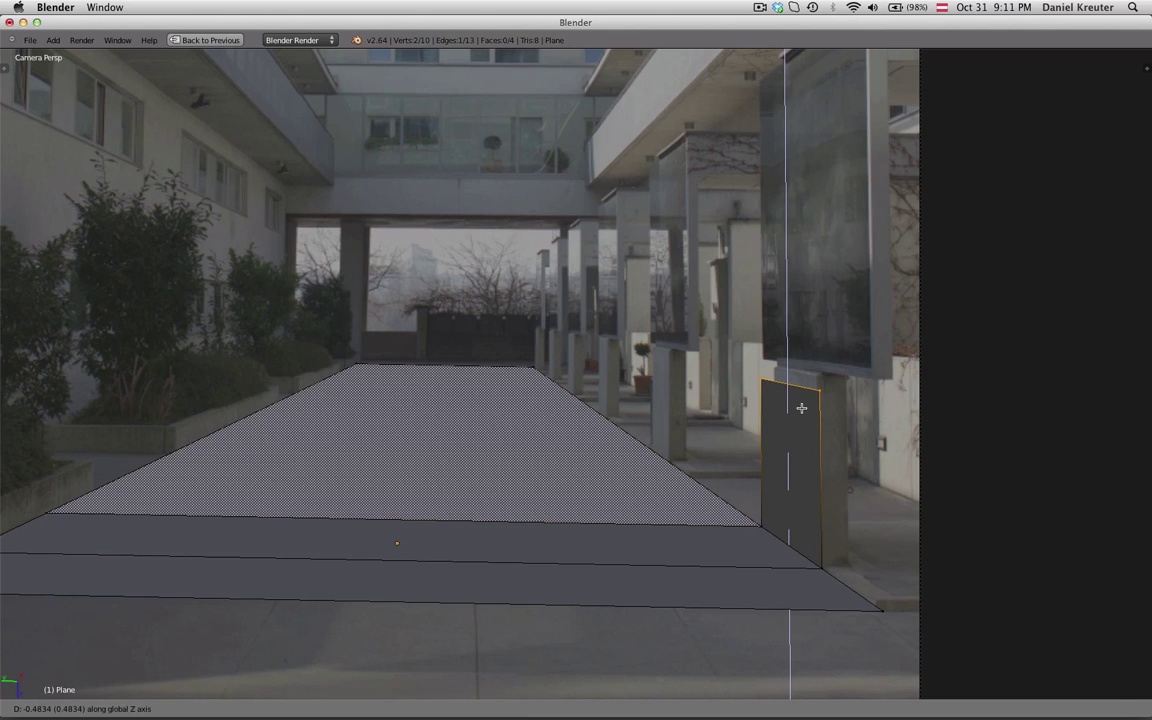
click(801, 394)
shift+middle_drag(801, 394, 731, 417)
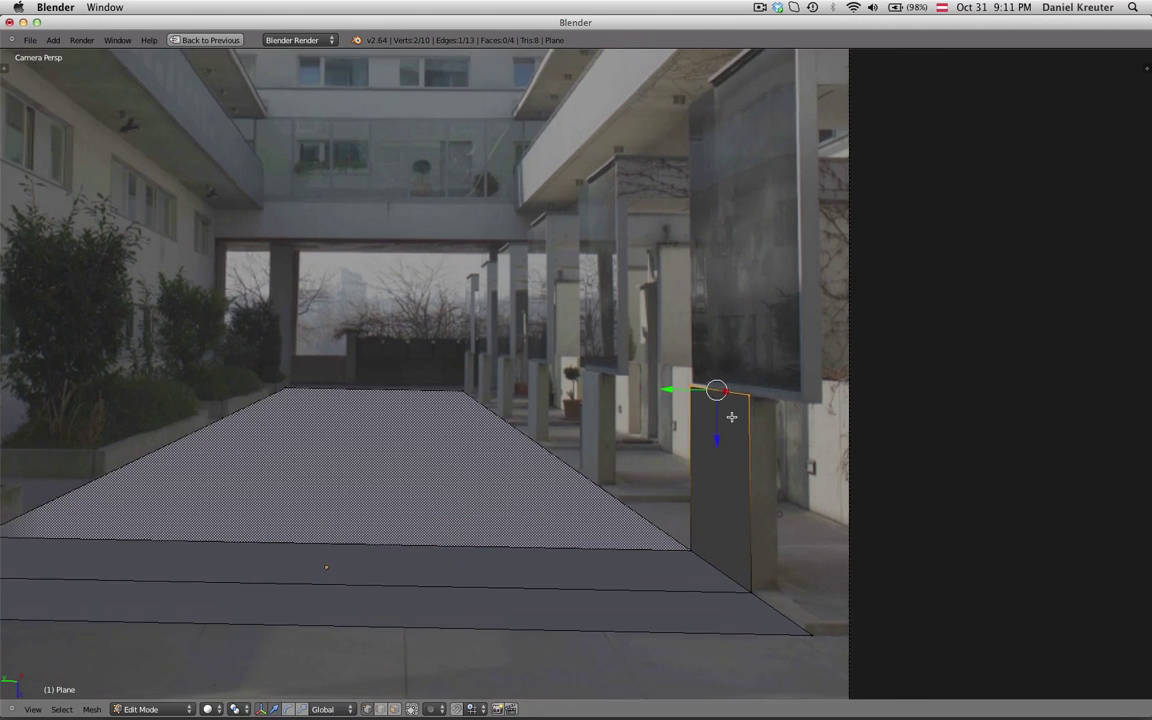
scroll(760, 405, up, 2)
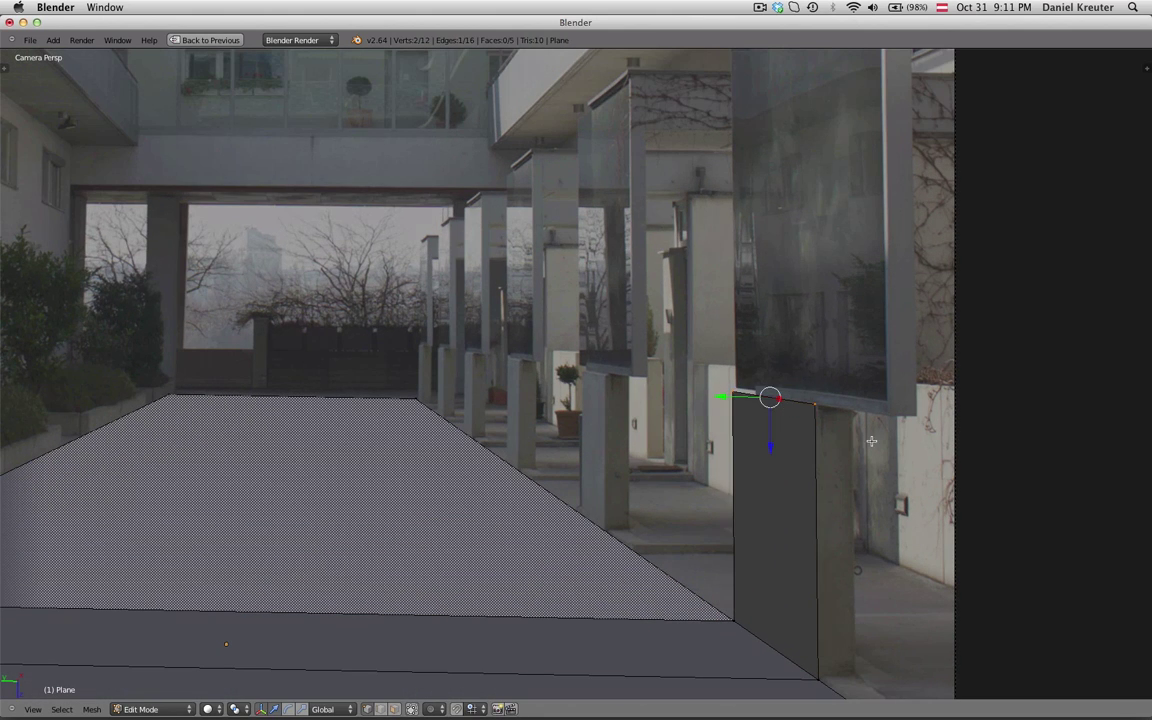
- Try to extrude and scale the pillar face's top edge, and undo the attempt
key(s)
right_click(928, 467)
key(s)
click(872, 467)
key(ctrl+z)
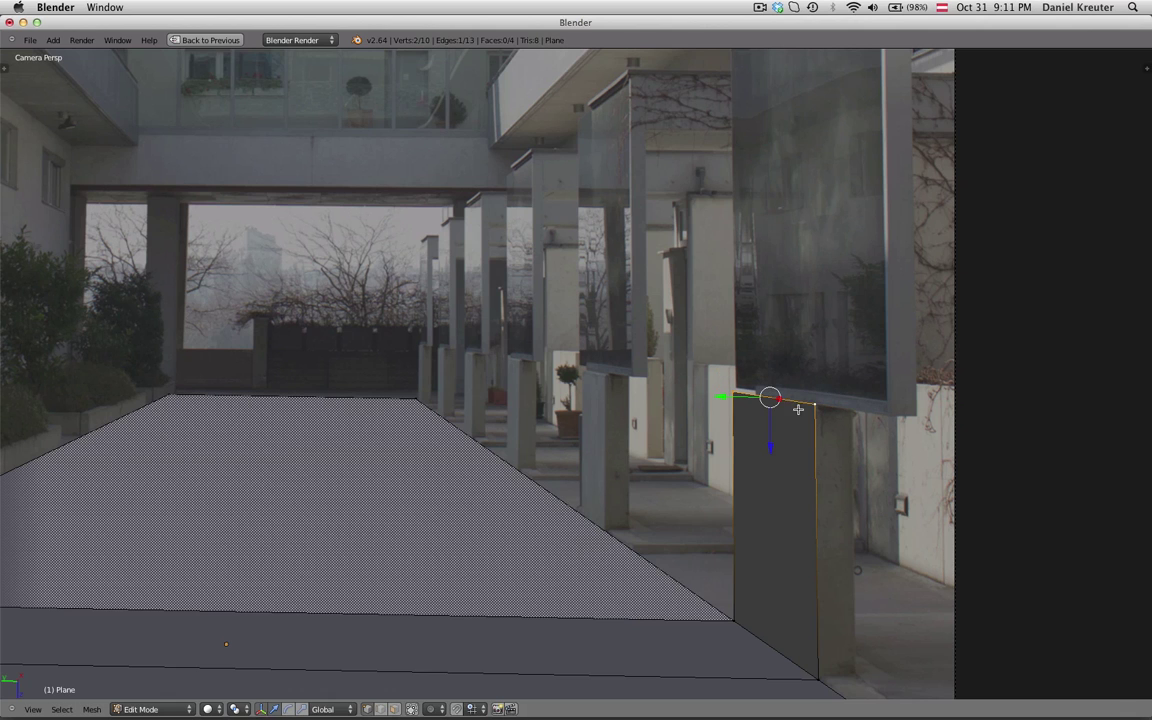
- Extrude the top edge of the nearest pillar's face straight up along Z to the top of the display panel
right_click(735, 390)
shift+middle_drag(790, 391, 775, 593)
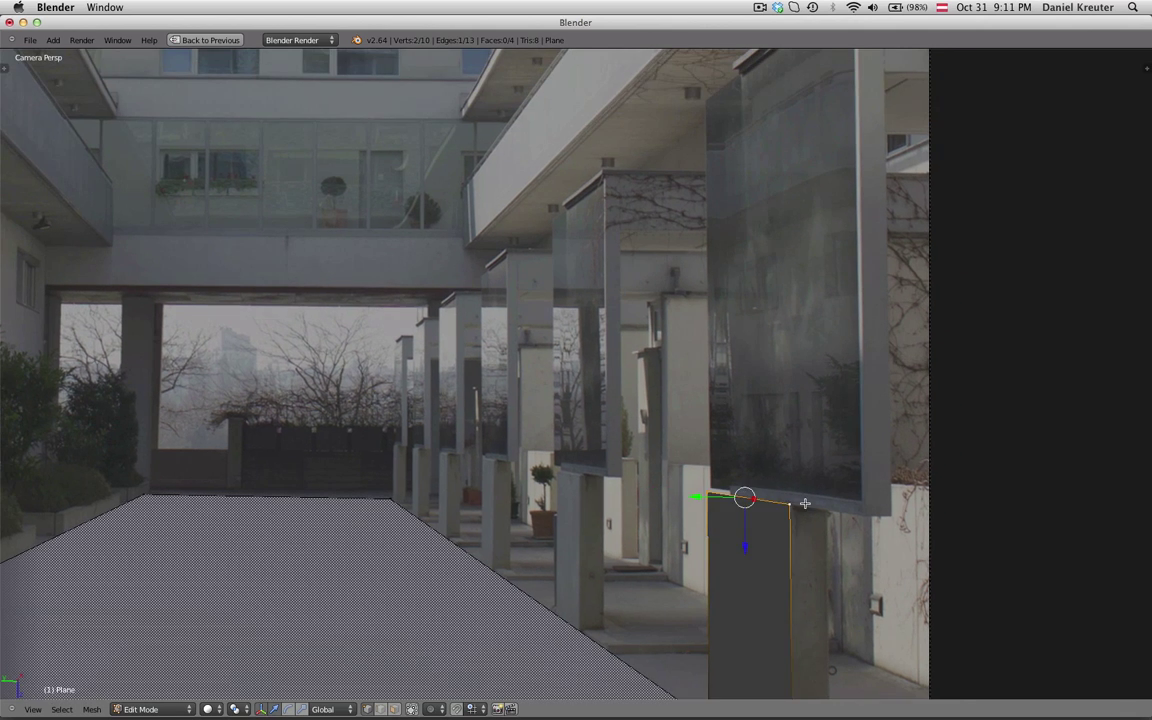
key(e)
key(z)
click(777, 162)
- Extrude the near vertical edge of the upper face along X to the display panel's outer edge
right_click(752, 120)
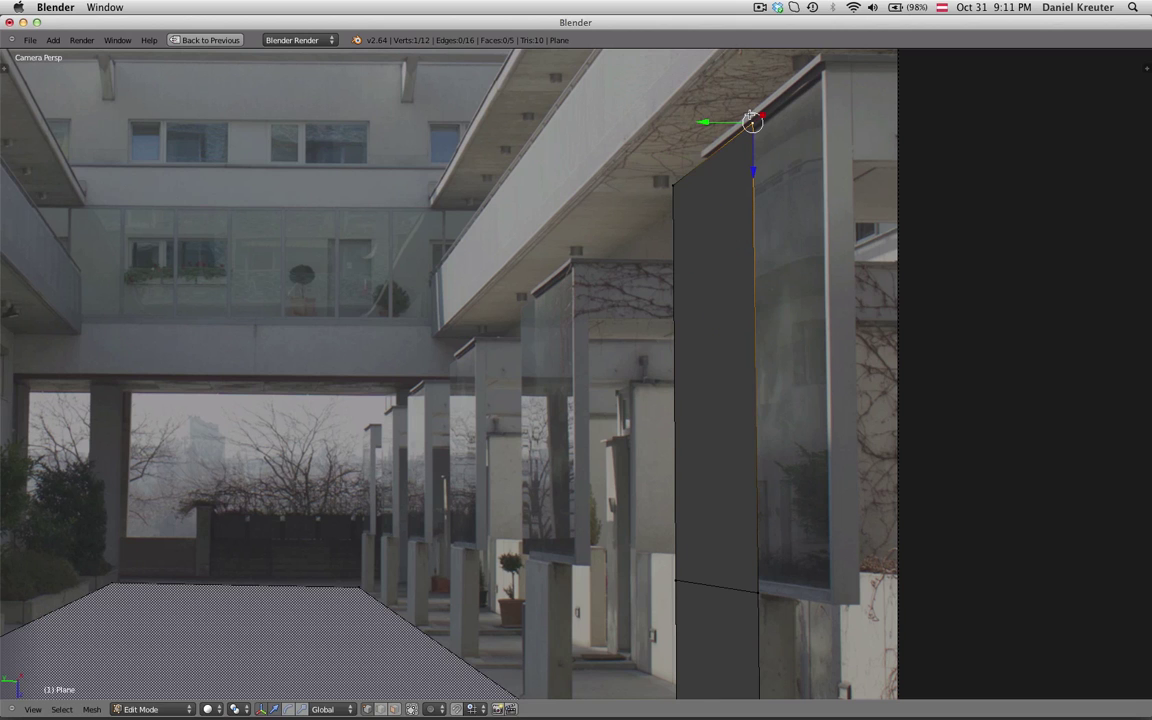
shift+right_click(756, 587)
key(e)
key(y)
right_click(837, 562)
key(x)
key(g)
click(840, 368)
scroll(551, 470, down, 5)
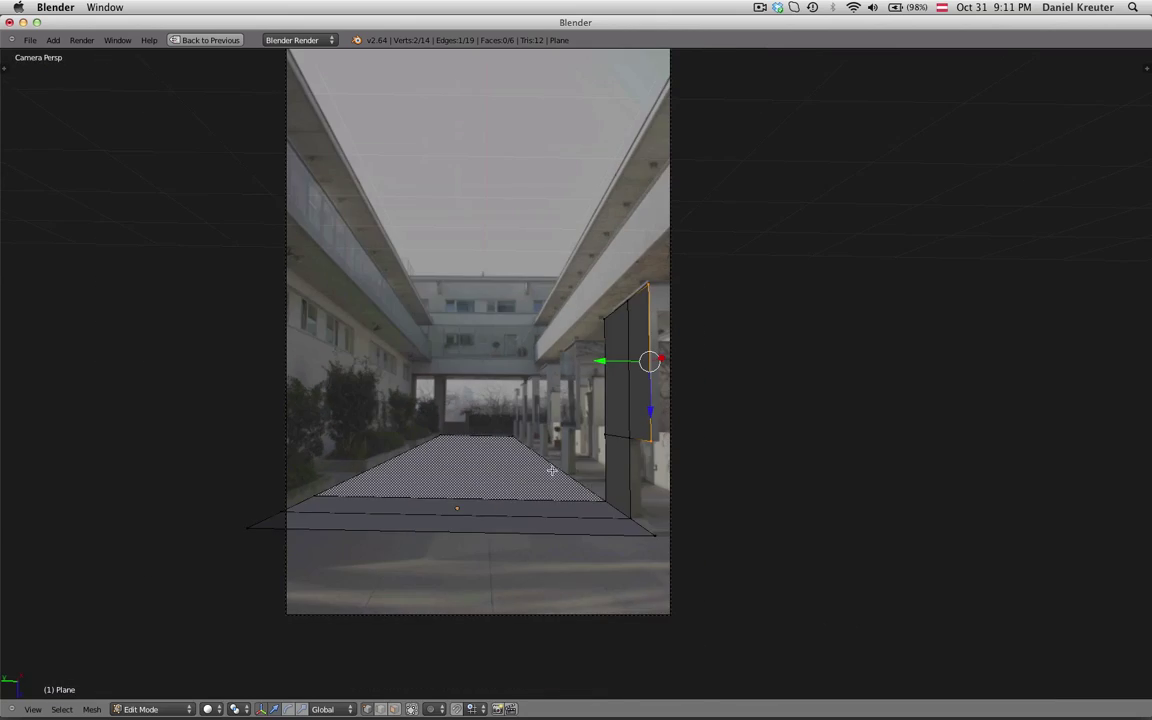
- Extrude the floor's whole edge on the planter side outward along Y to the base of the building wall
scroll(551, 470, up, 1)
shift+middle_drag(594, 486, 597, 438)
scroll(596, 438, up, 1)
key(Tab)
key(Tab)
right_click(373, 395)
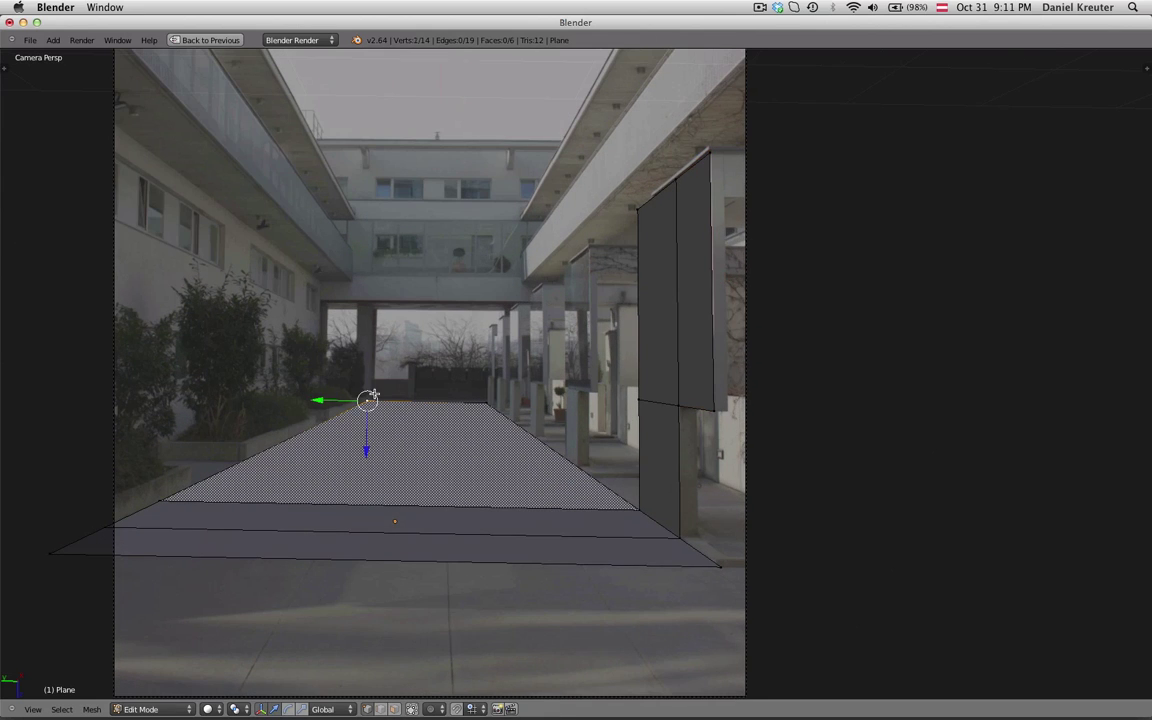
shift+right_click(117, 538)
shift+middle_drag(244, 538, 440, 543)
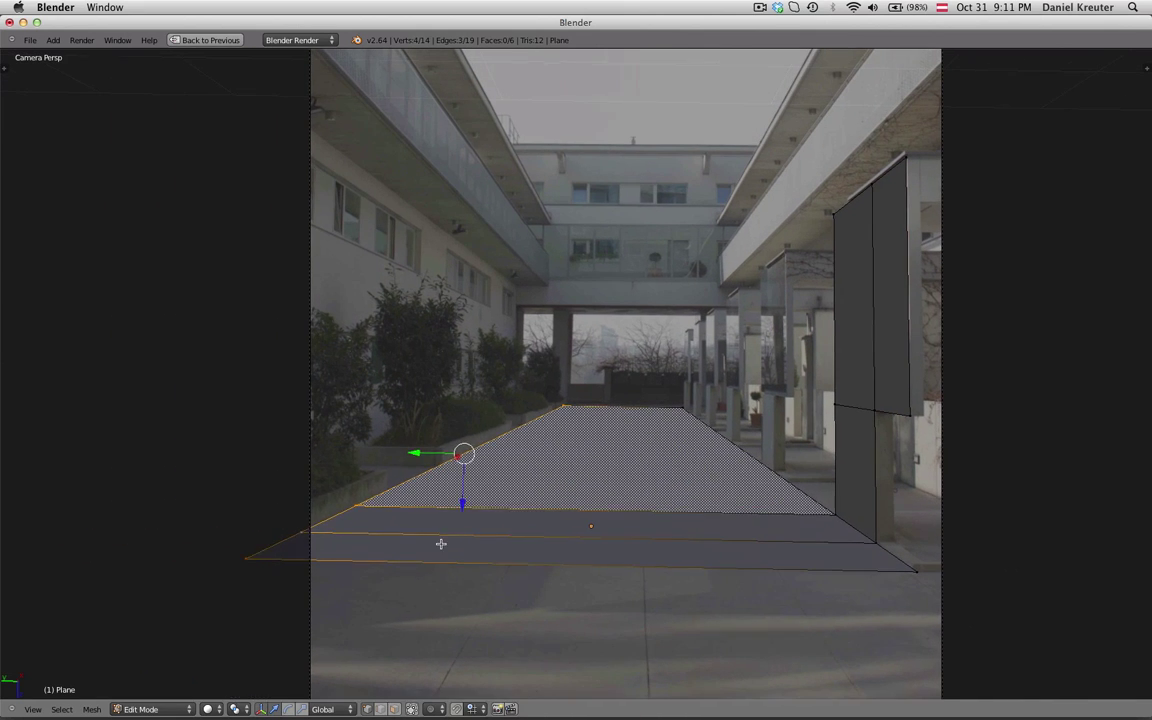
key(e)
key(y)
click(300, 531)
- Extrude the outer floor edge straight up along Z to form the building wall up to the balcony's underside
key(e)
key(z)
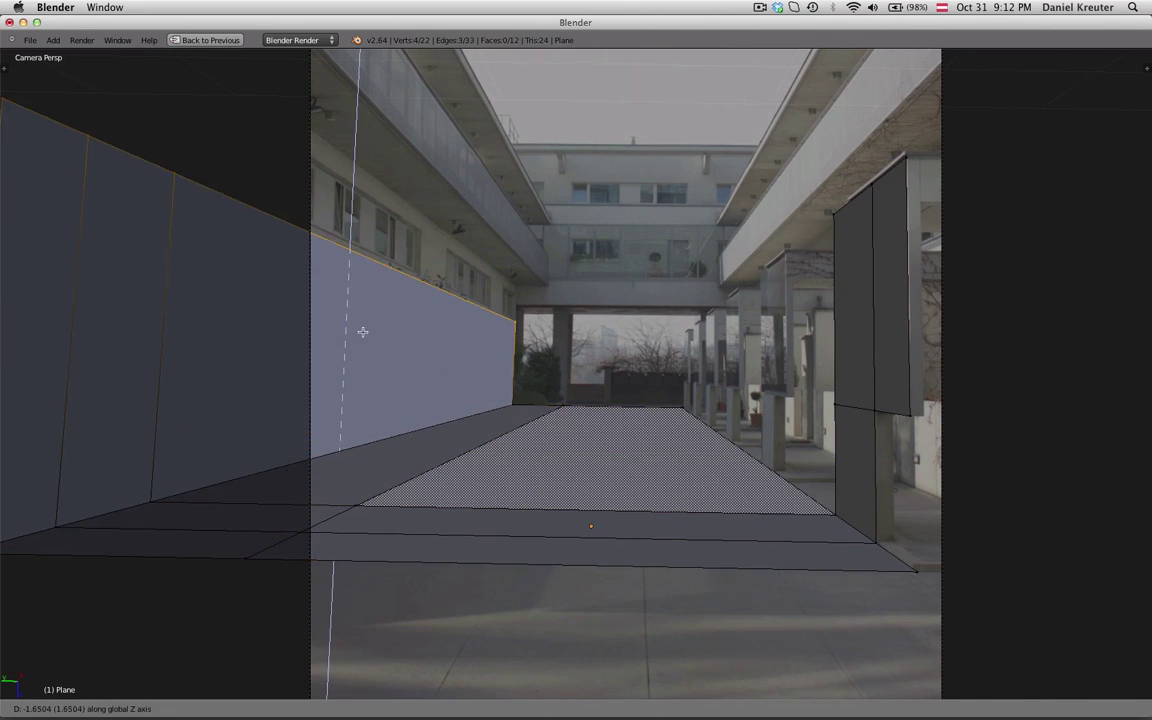
click(386, 249)
key(Tab)
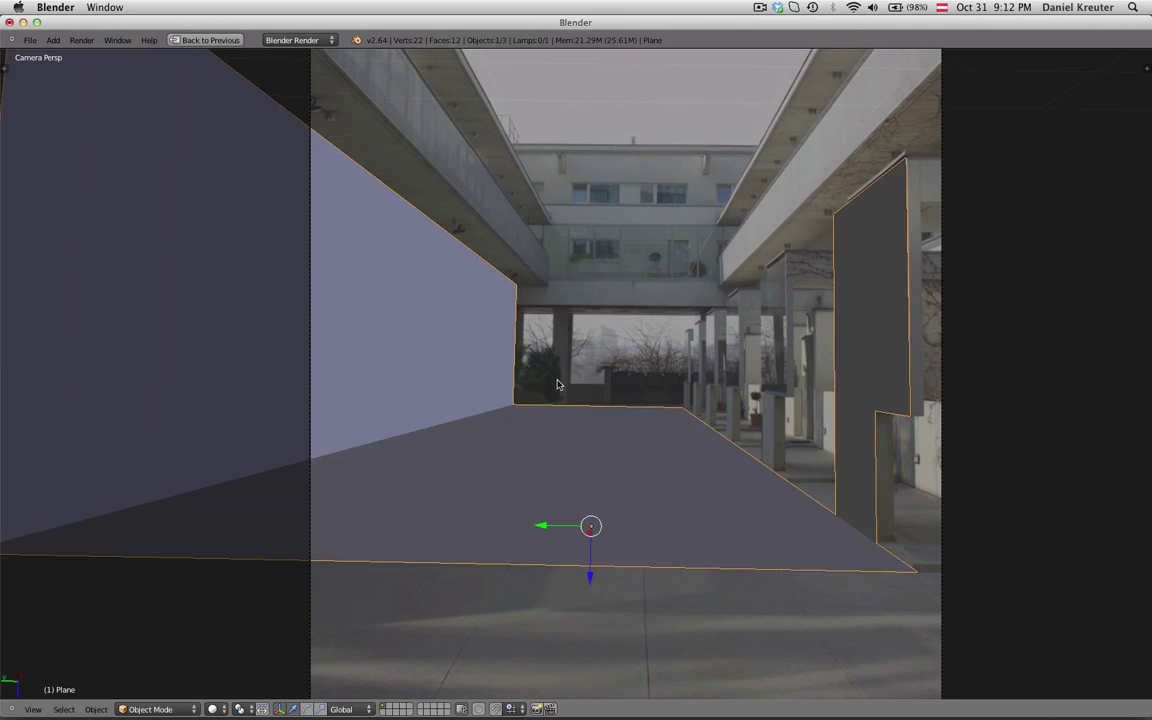
- Extrude the wall's top edge along Y to form the balcony's underside, and extrude its outer edge up along Z for the balcony front
scroll(554, 382, up, 3)
key(Tab)
key(e)
key(y)
click(592, 275)
key(e)
key(z)
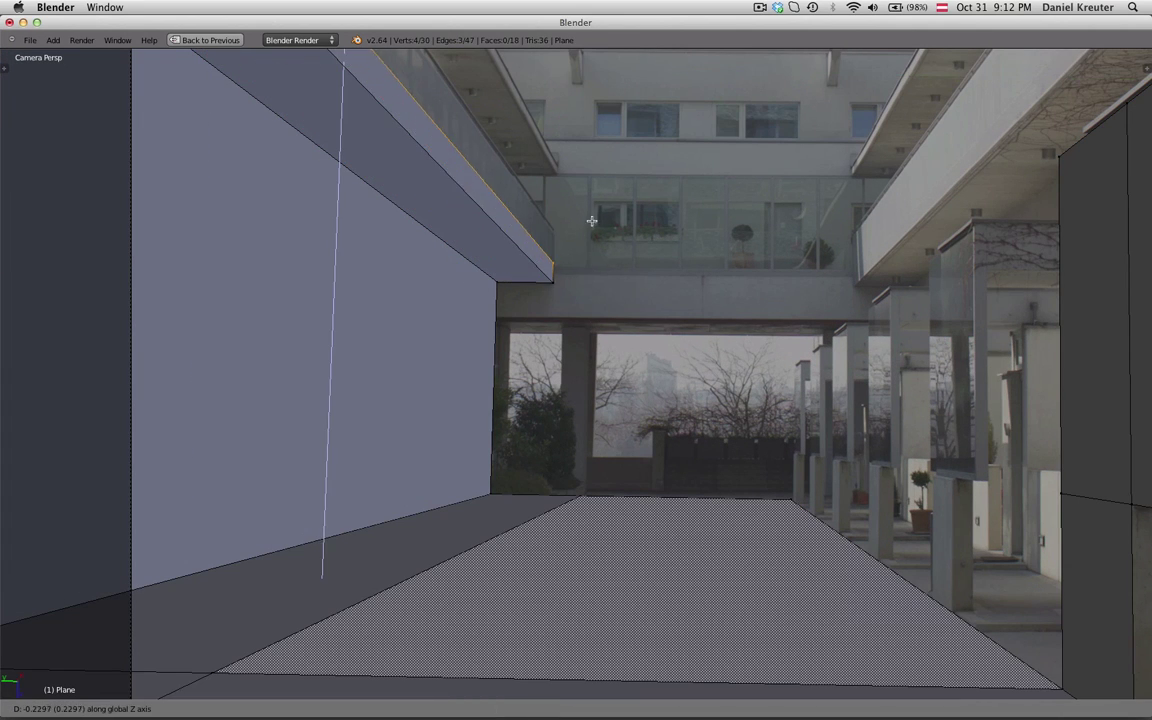
click(589, 162)
- Inspect the floor, wall, balcony and pillar geometry from several angles outside the camera, and return to the camera view
middle_drag(680, 425, 375, 533)
key(Tab)
key(Tab)
shift+middle_drag(465, 530, 954, 525)
key(a)
middle_drag(566, 449, 417, 472)
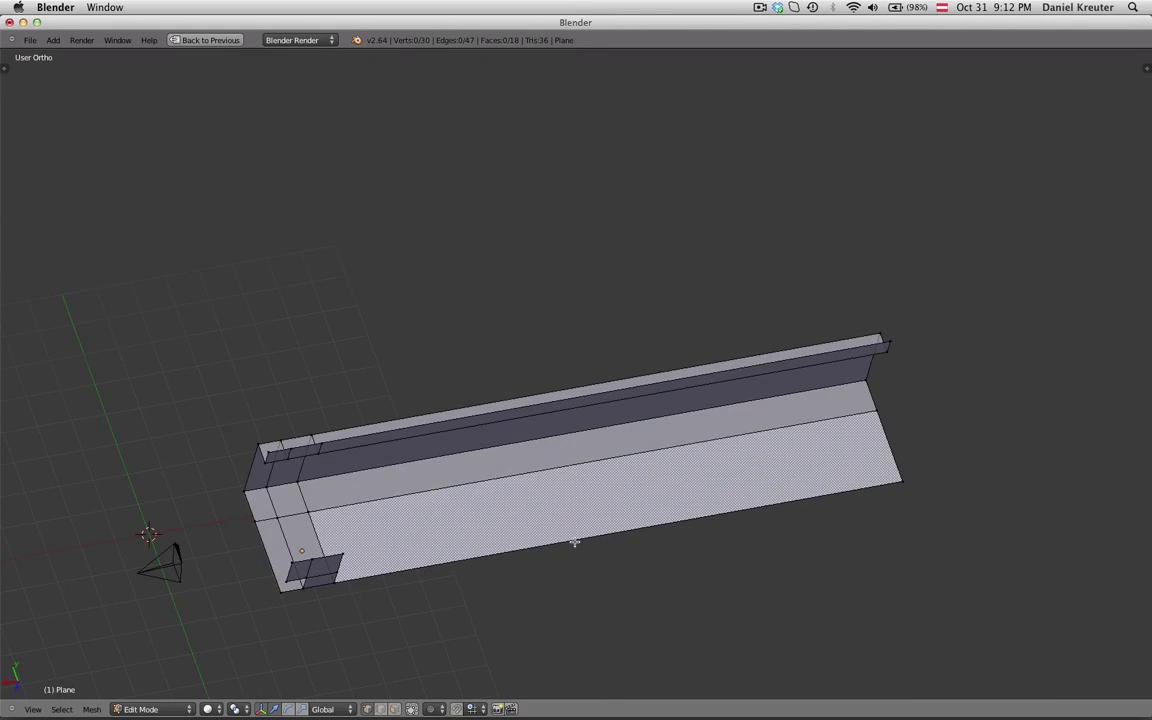
middle_drag(637, 533, 703, 444)
key(KP_0)
- Compare the modelled floor, wall, balcony and pillar with the background photo, in Edit Mode and in Object Mode
scroll(698, 463, up, 3)
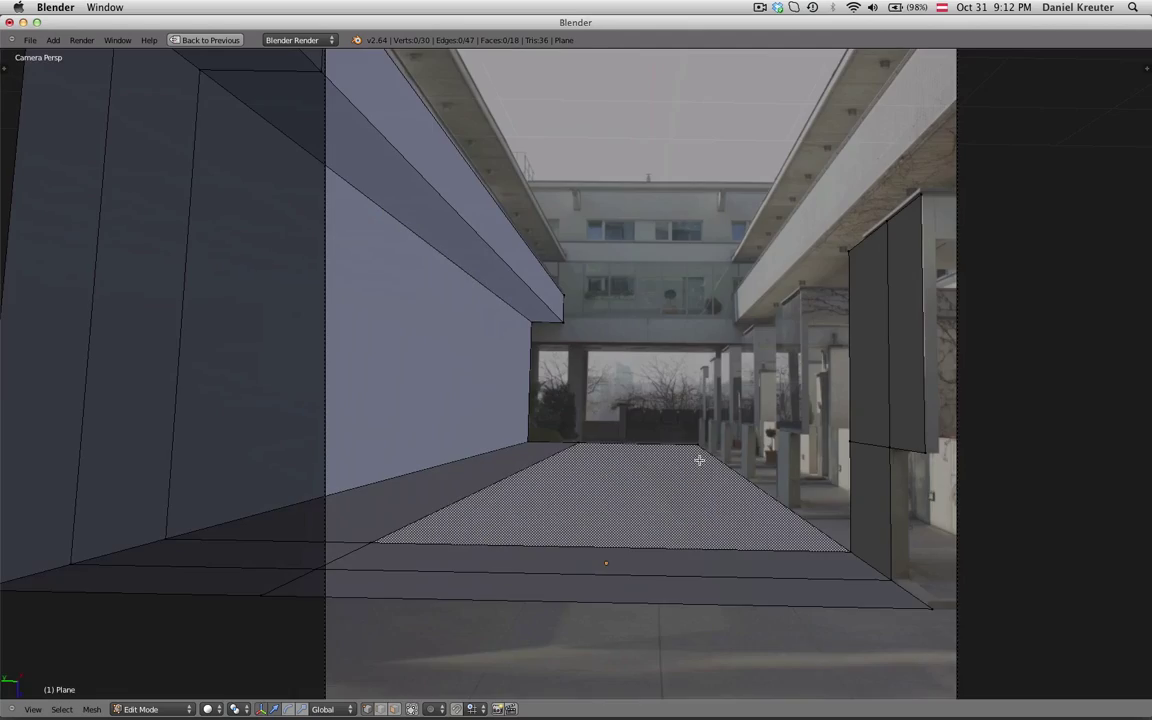
scroll(697, 490, down, 4)
scroll(697, 496, up, 4)
scroll(697, 499, down, 2)
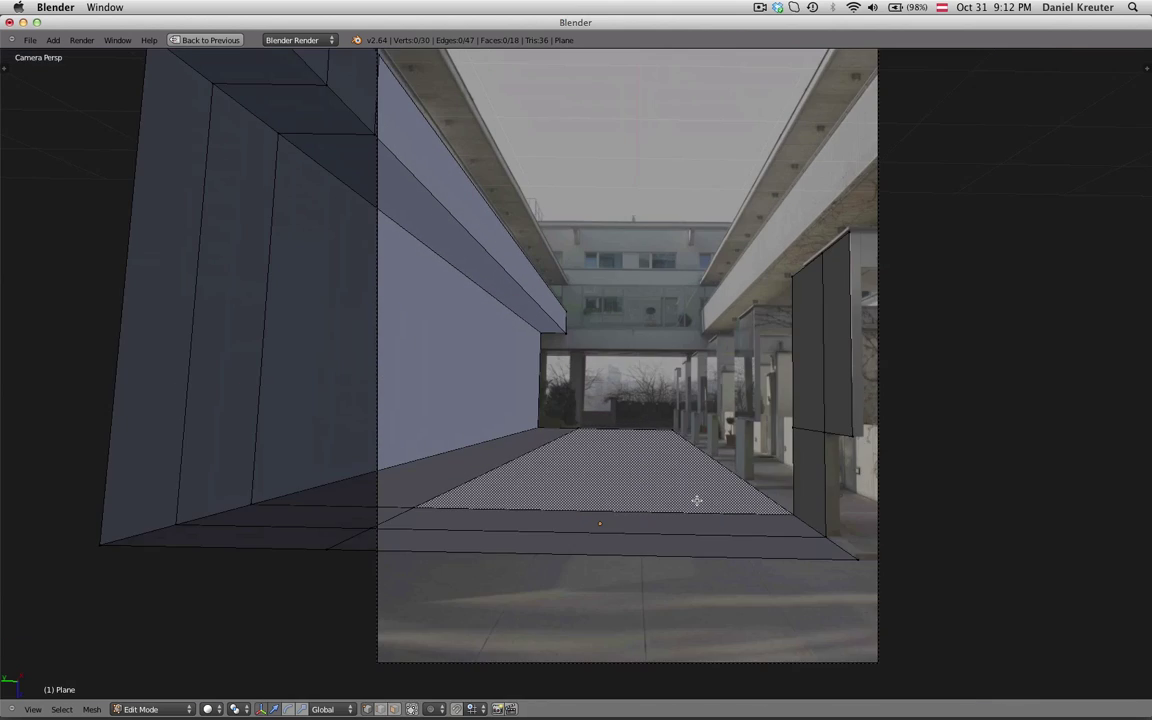
scroll(697, 500, up, 5)
scroll(666, 491, down, 6)
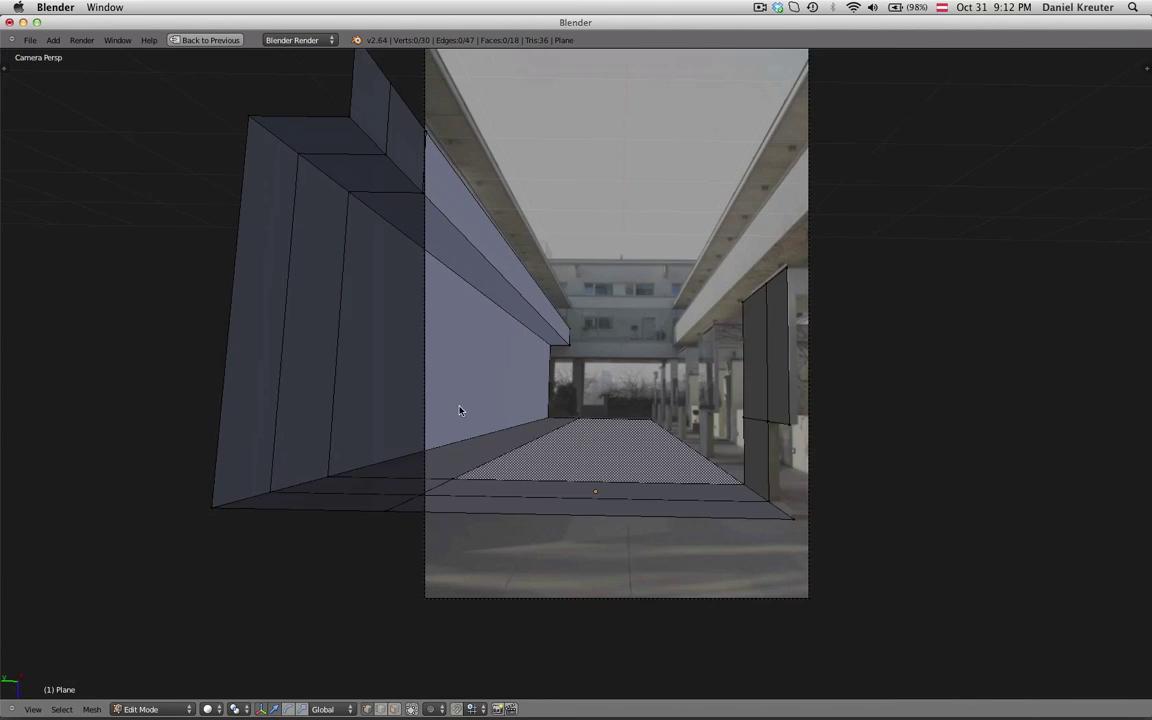
key(Tab)
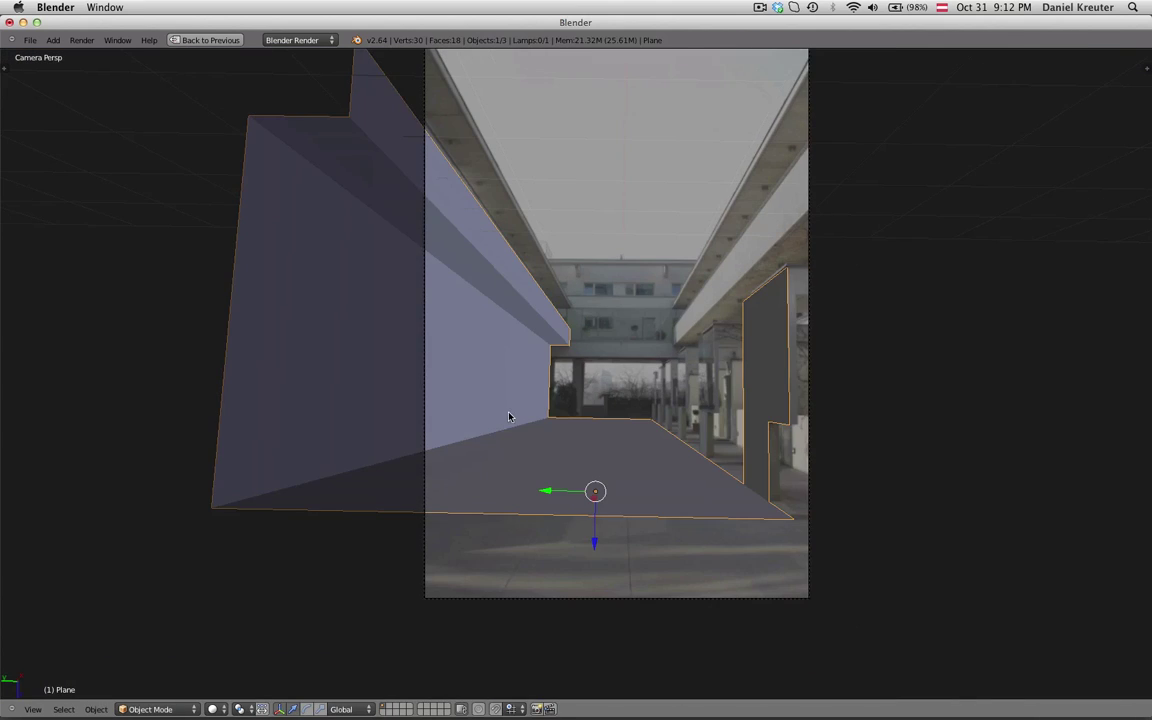
scroll(560, 418, up, 3)
scroll(540, 412, down, 2)
scroll(563, 416, up, 3)
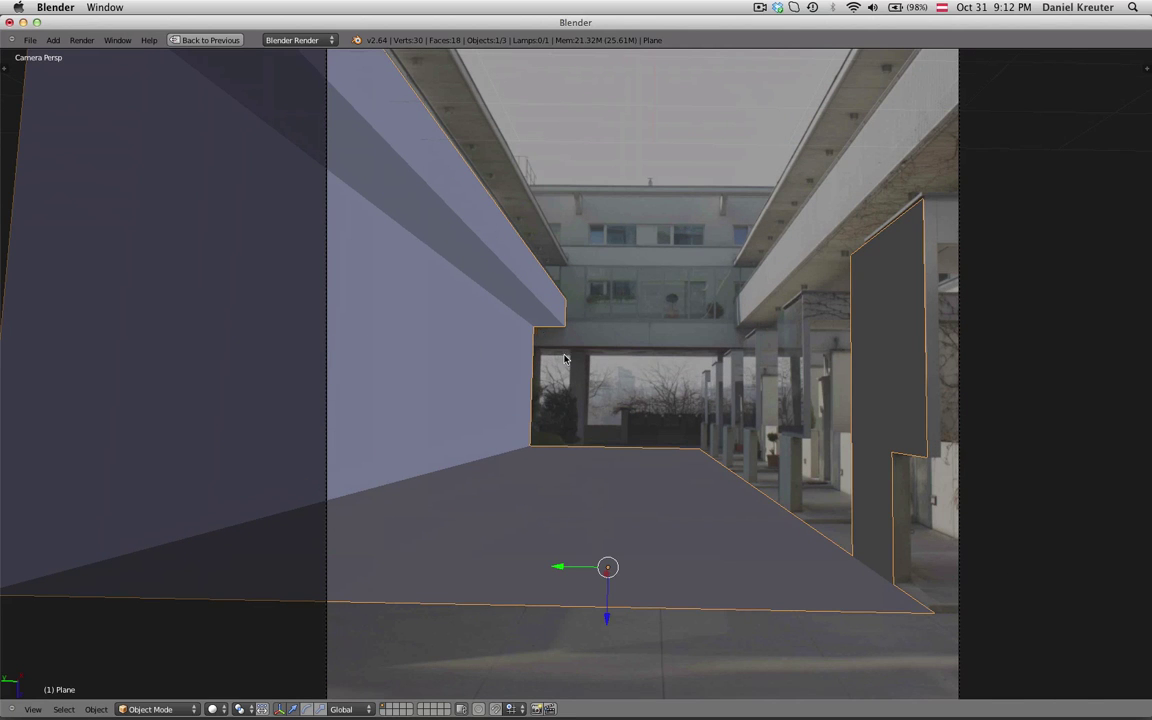
scroll(576, 369, down, 3)
- Restore the multi-editor layout and enlarge the 3D view so the camera-matched model fills most of the workspace
key(ctrl+Up)
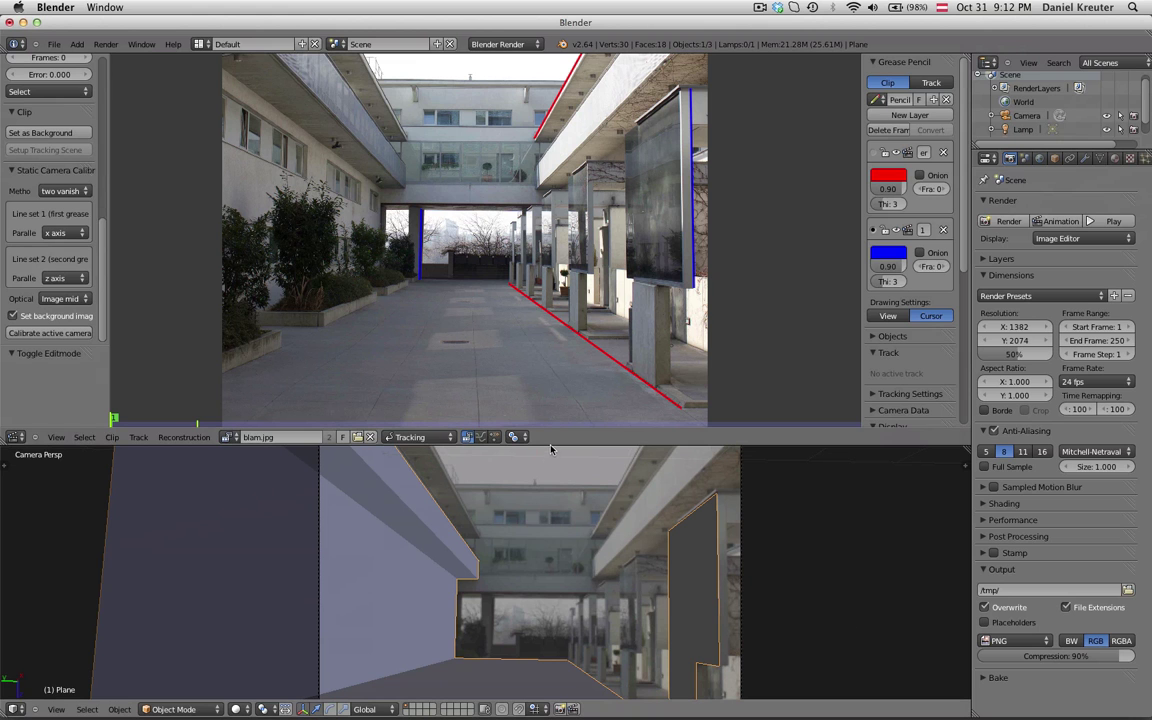
drag(551, 443, 551, 135)
scroll(550, 480, up, 3)
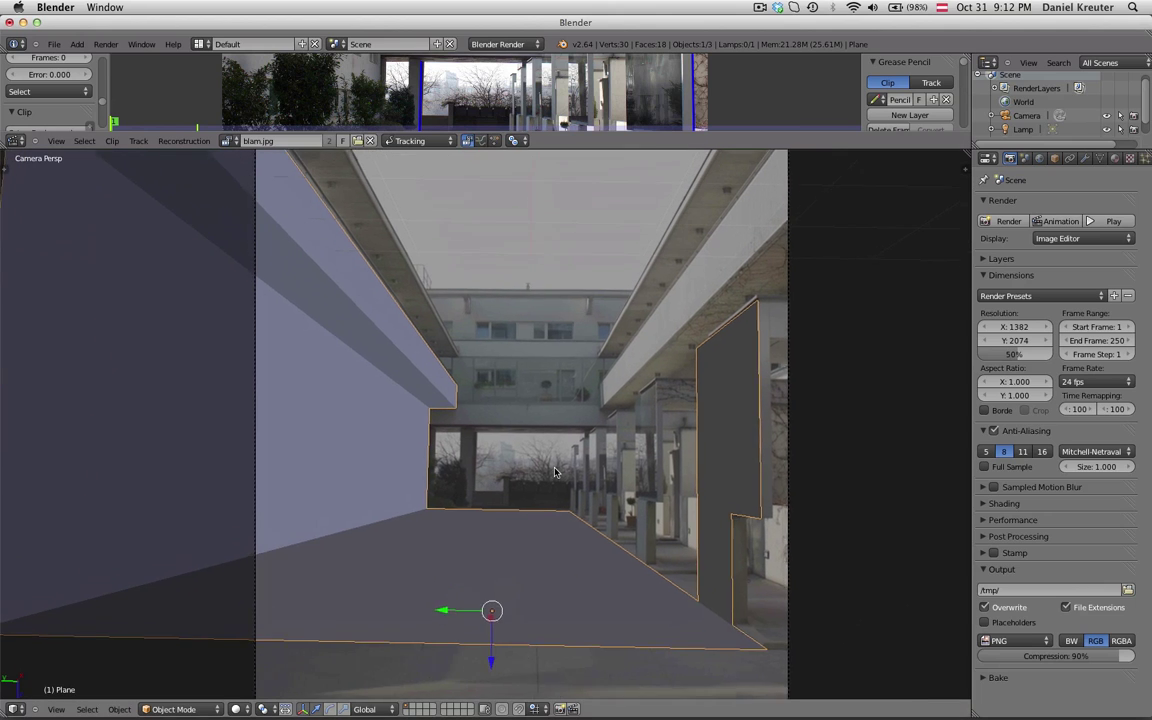
shift+middle_drag(550, 480, 546, 498)
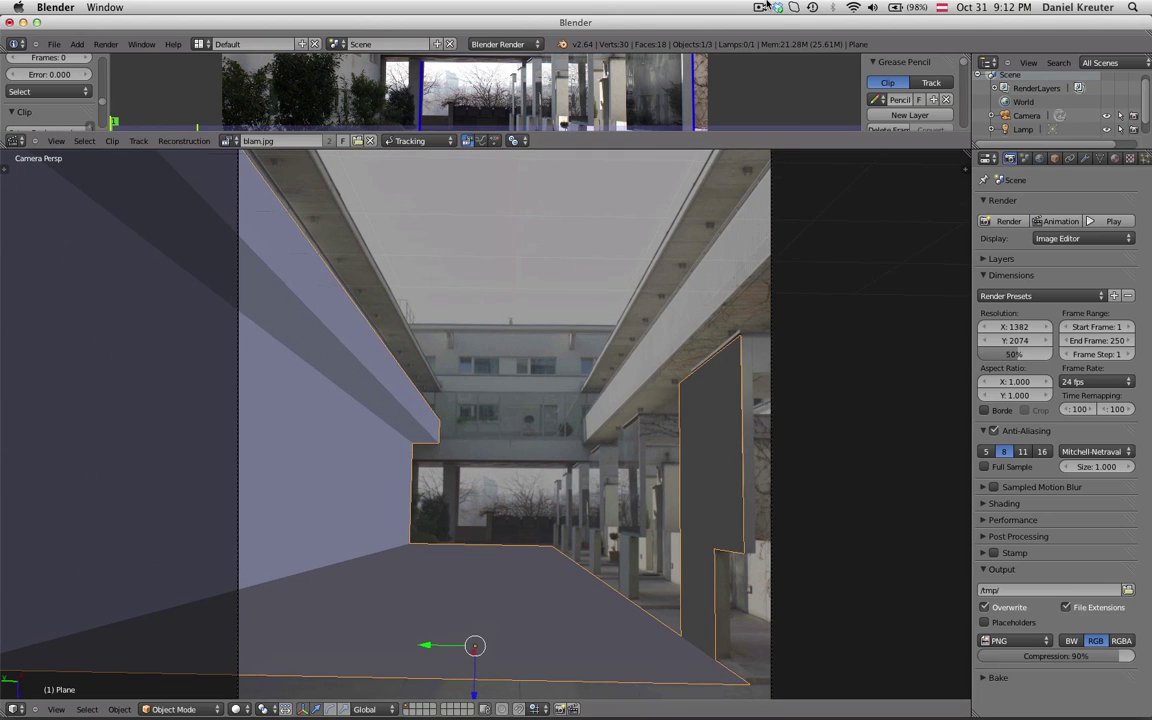